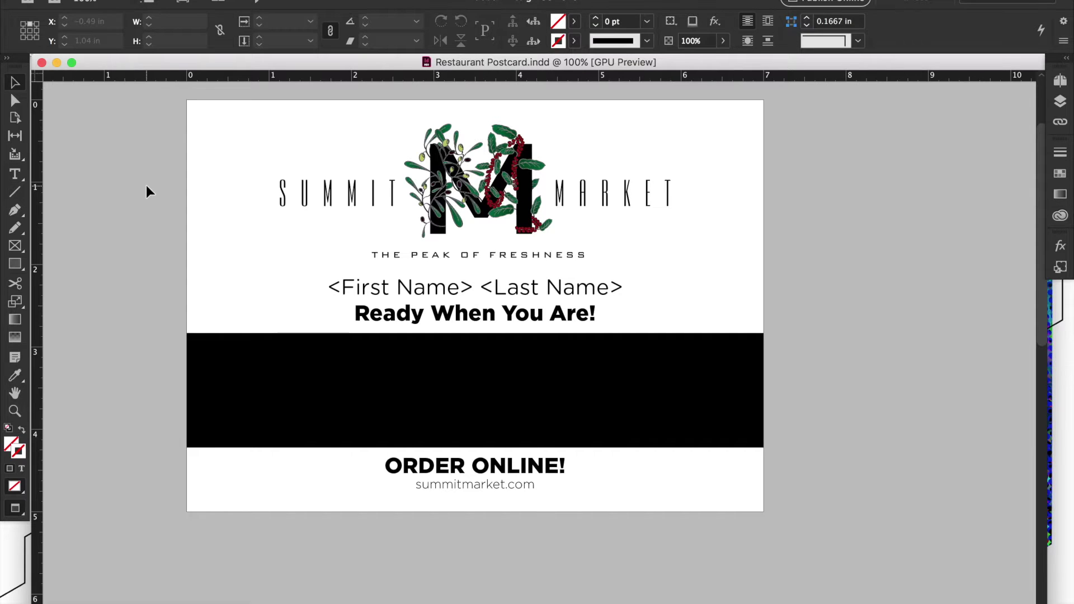
# Step: Show the Pages panel and look over page 1 (front) and page 2 (address side)
pyautogui.scroll(2, 146, 186)
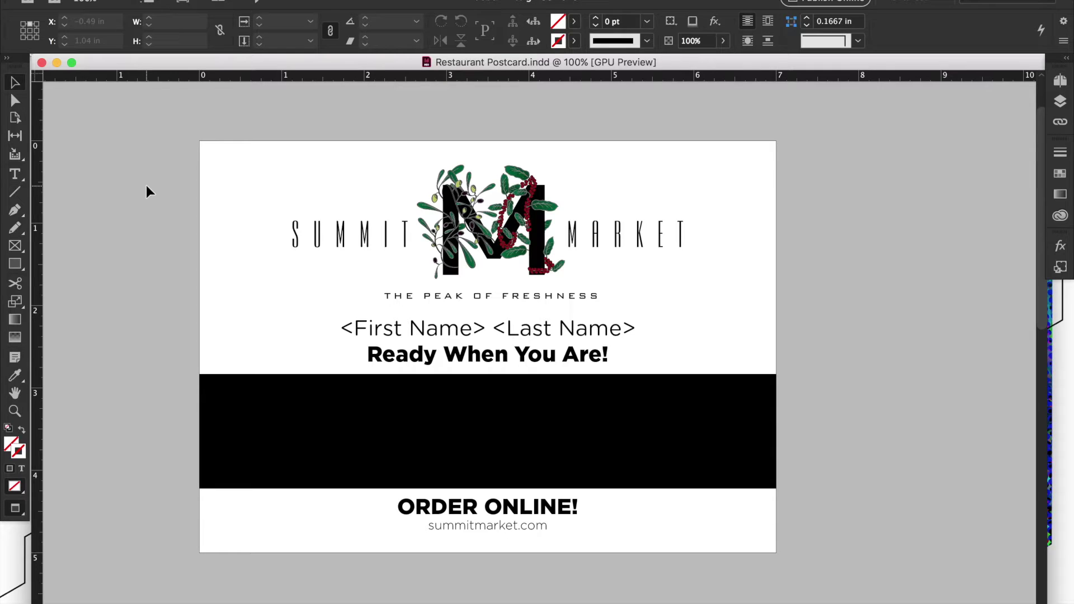
pyautogui.click(1060, 80)
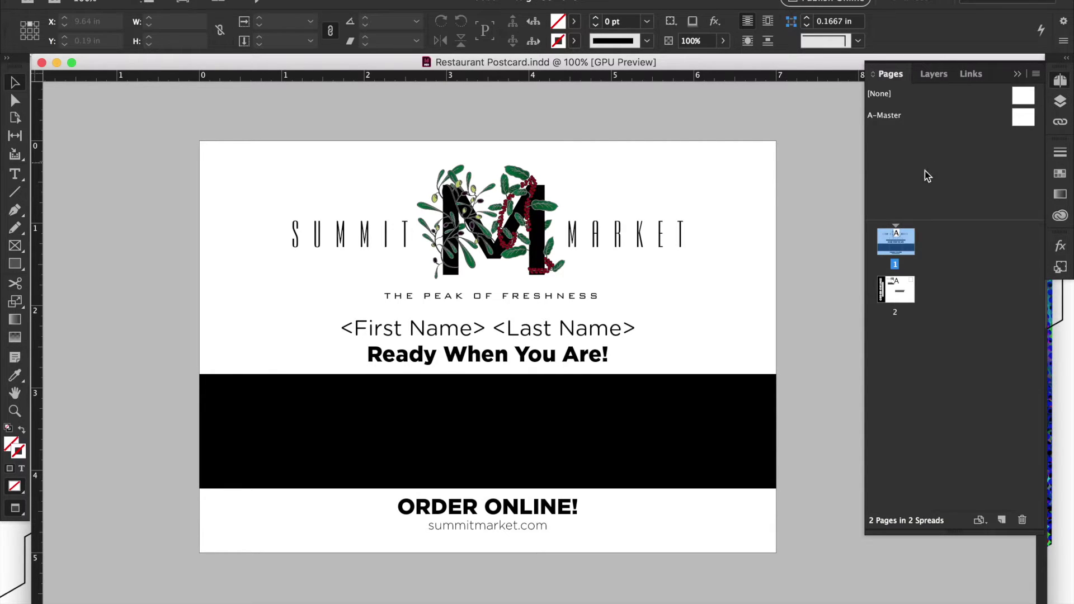
pyautogui.scroll(-3, 760, 293)
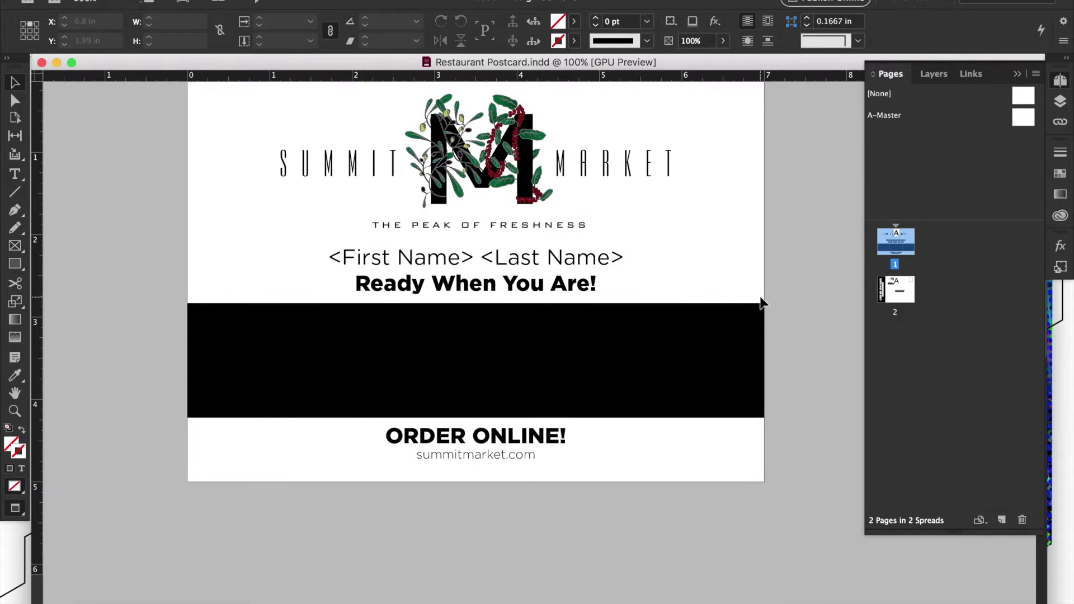
pyautogui.scroll(-3, 761, 302)
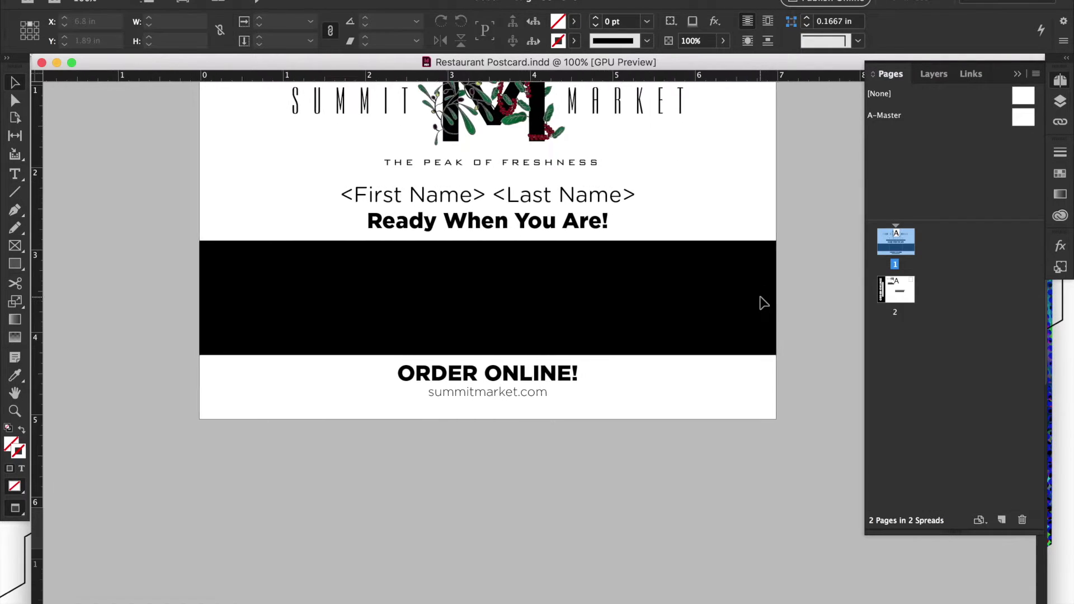
pyautogui.scroll(6, 762, 303)
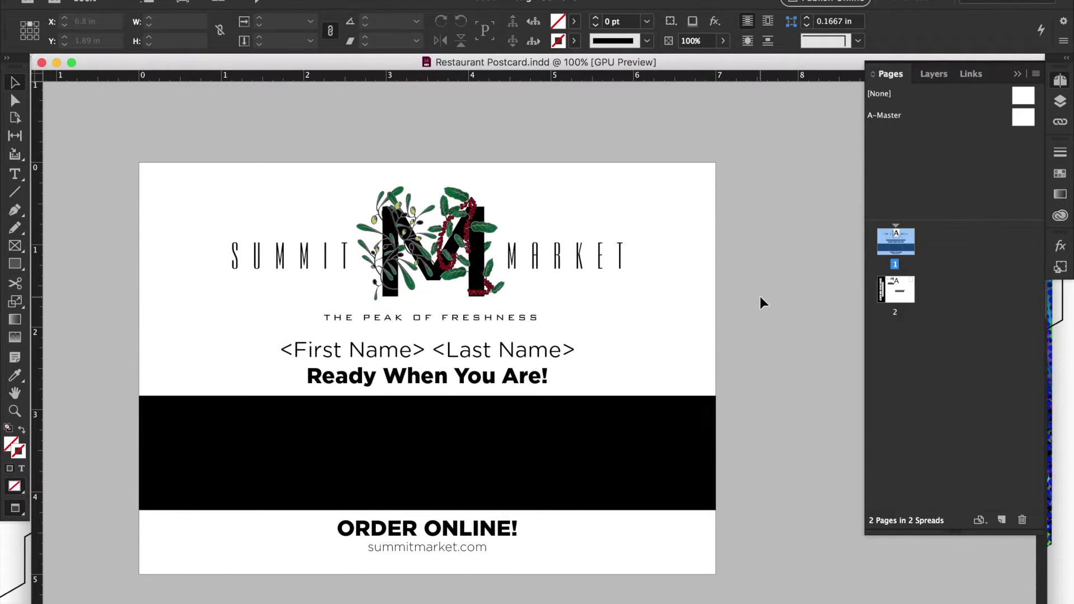
pyautogui.scroll(-20, 760, 302)
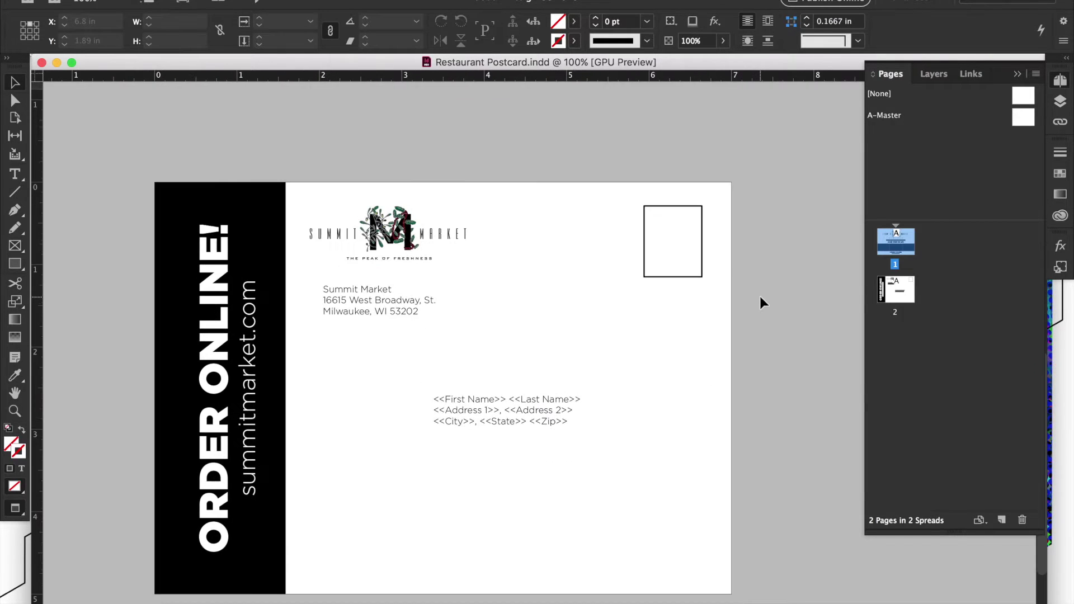
pyautogui.scroll(6, 760, 302)
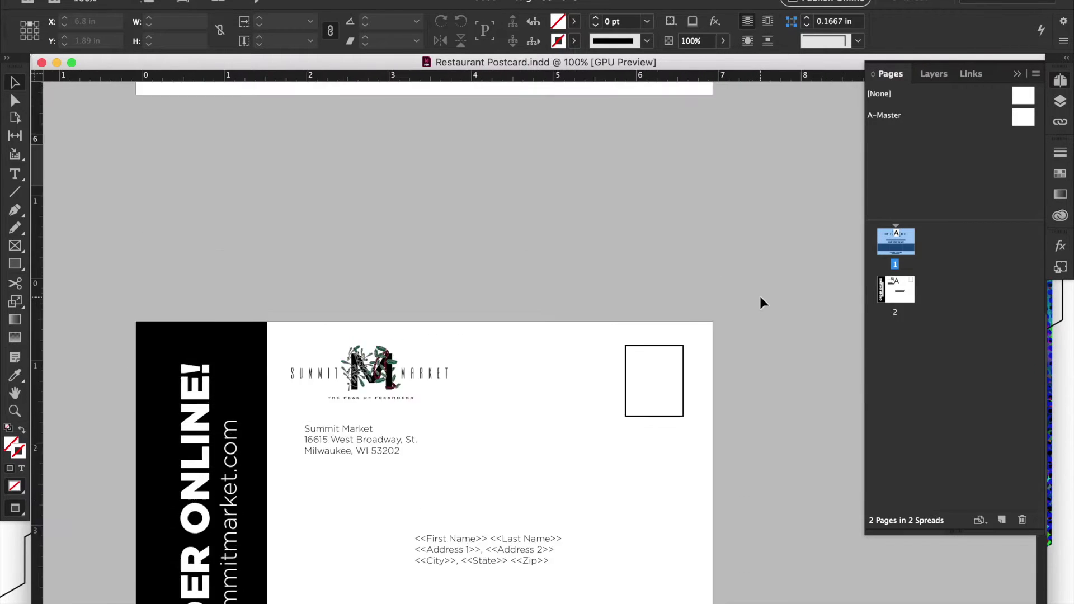
pyautogui.scroll(3, 760, 296)
pyautogui.scroll(10, 783, 207)
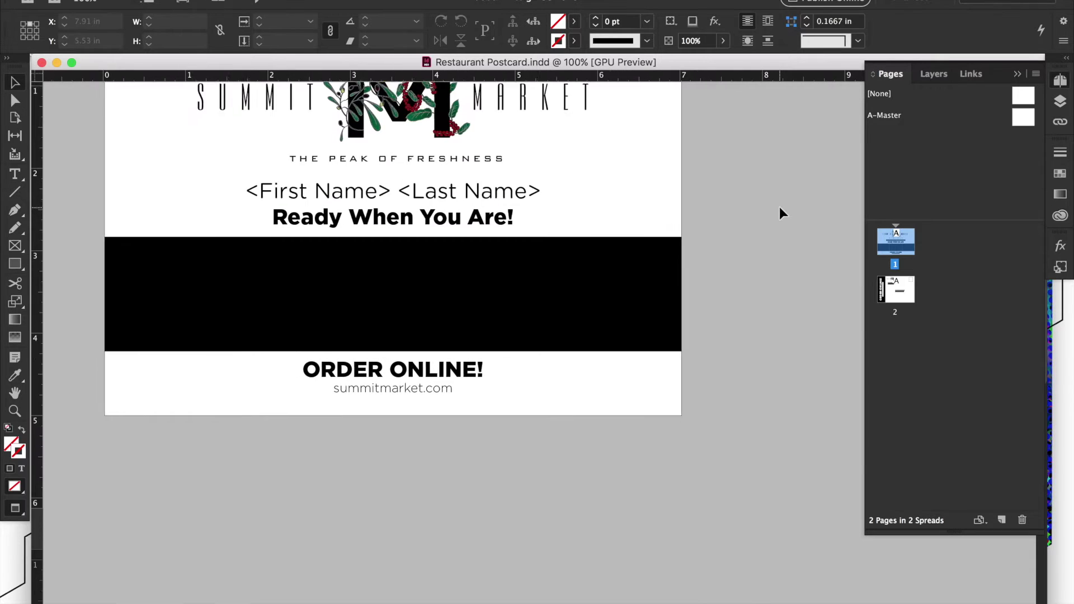
pyautogui.scroll(3, 781, 213)
pyautogui.scroll(-2, 781, 213)
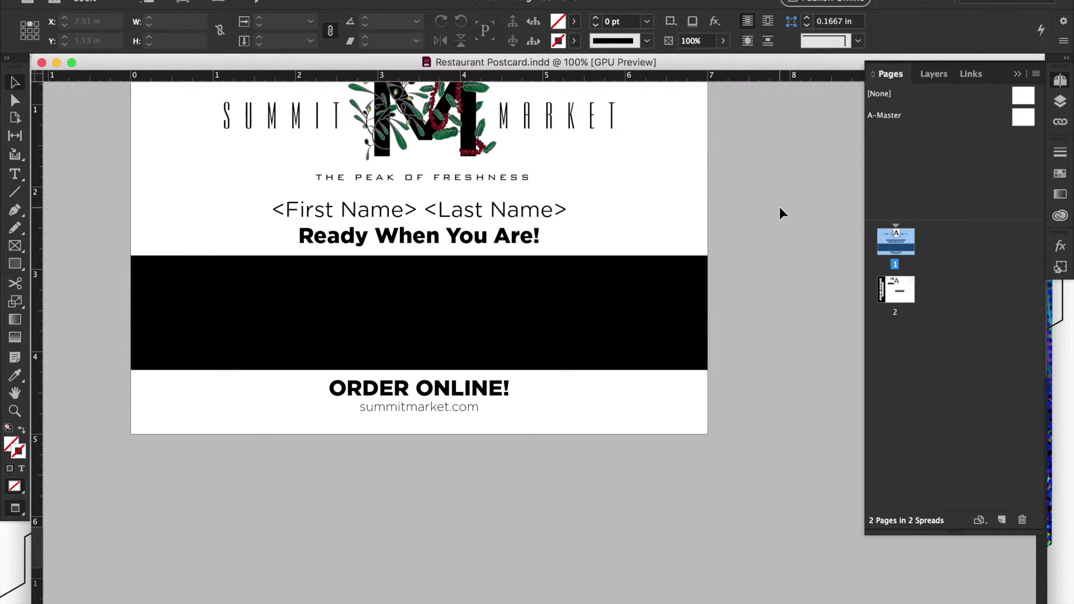
pyautogui.scroll(-10, 780, 206)
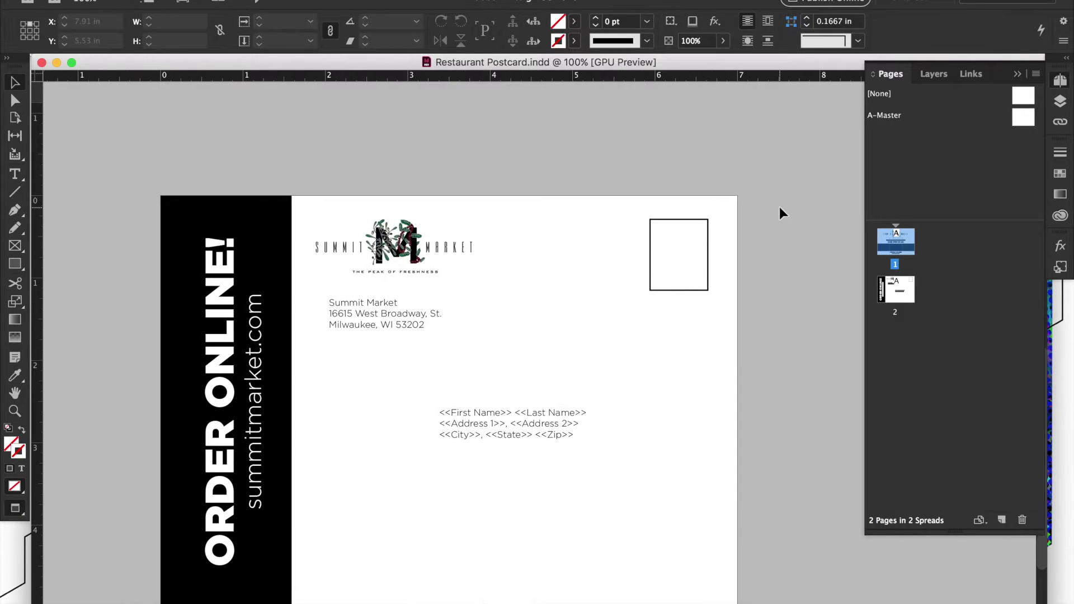
pyautogui.scroll(10, 780, 206)
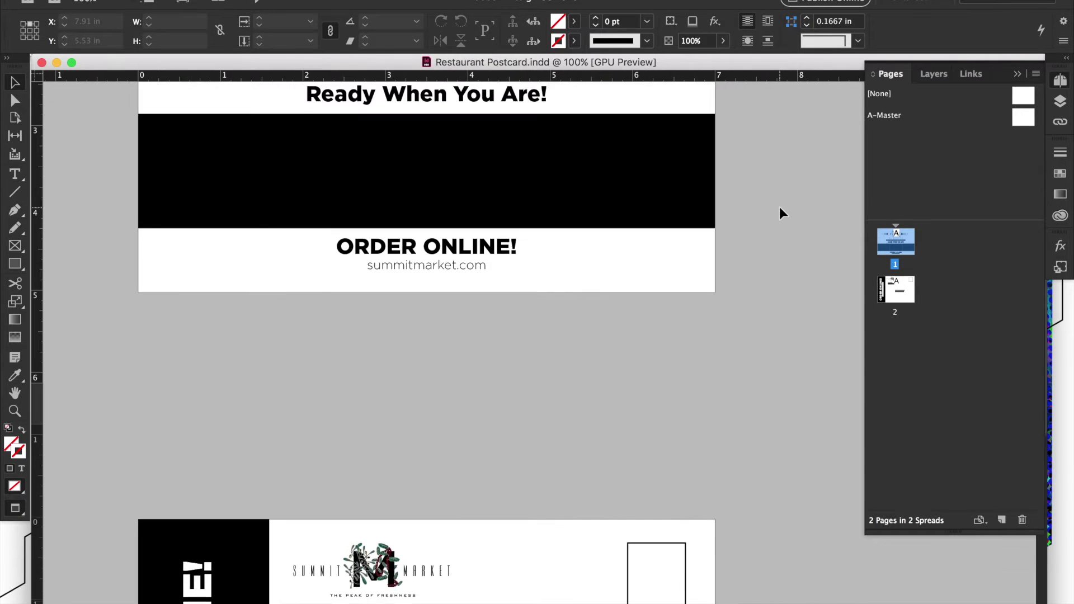
pyautogui.scroll(-4, 780, 207)
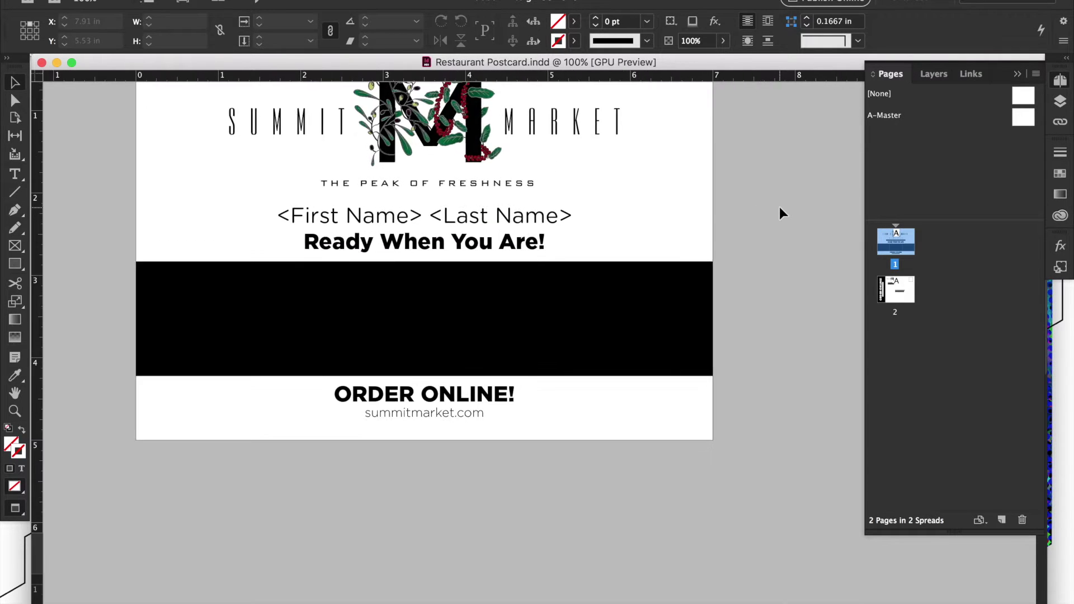
pyautogui.scroll(2, 780, 207)
pyautogui.scroll(2, 780, 207)
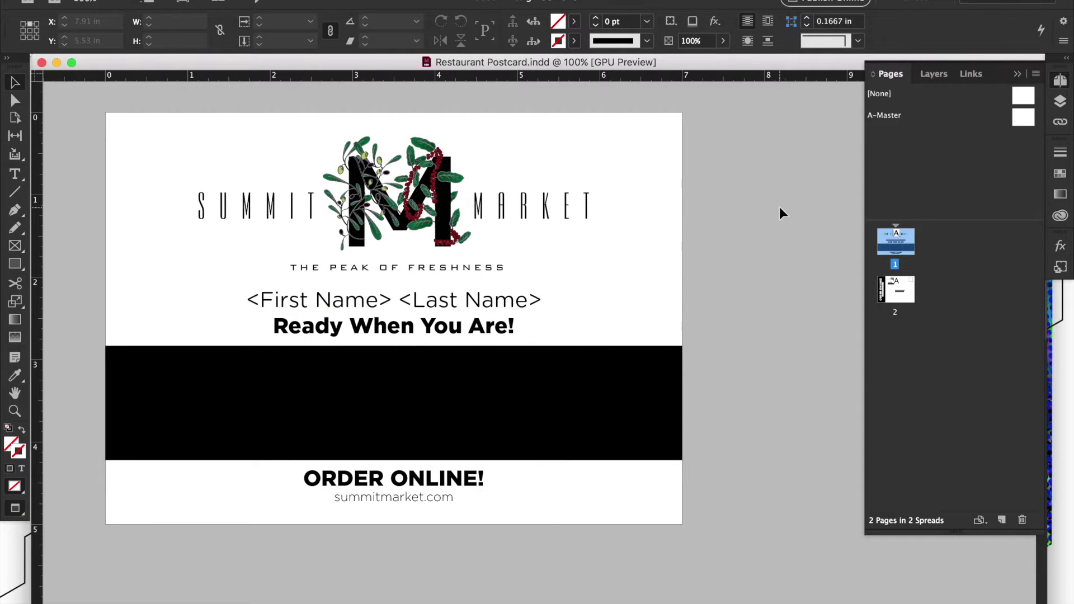
pyautogui.scroll(-10, 780, 206)
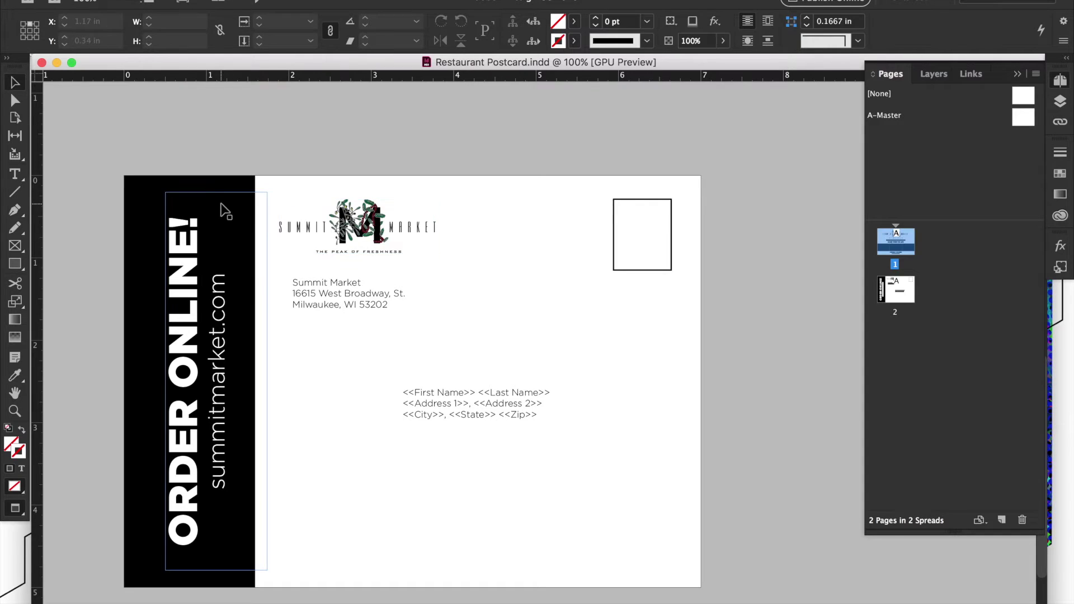
pyautogui.scroll(1, 350, 262)
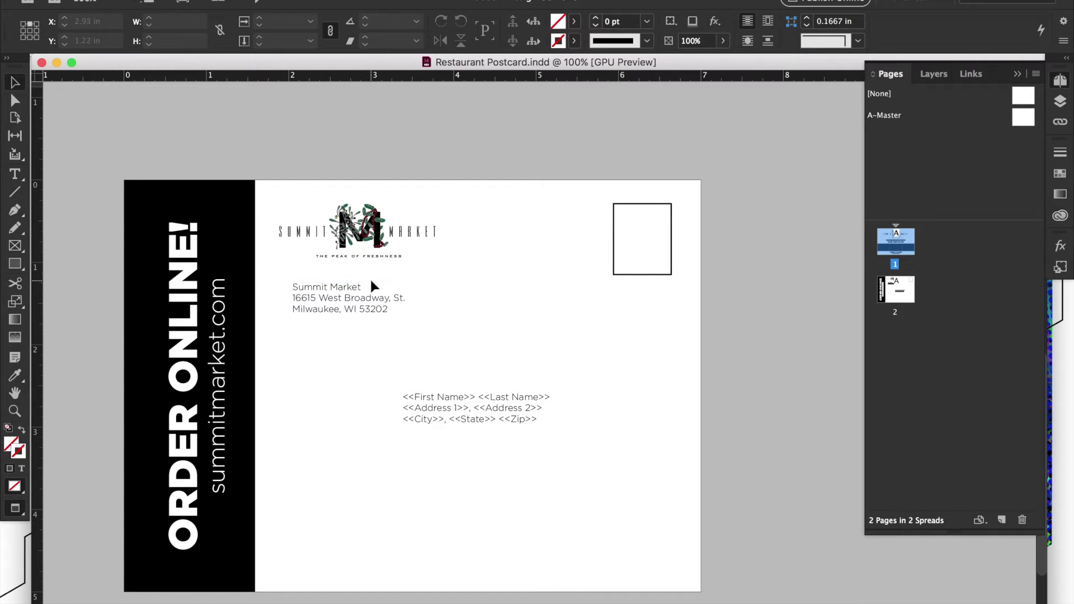
pyautogui.press('super+equal')
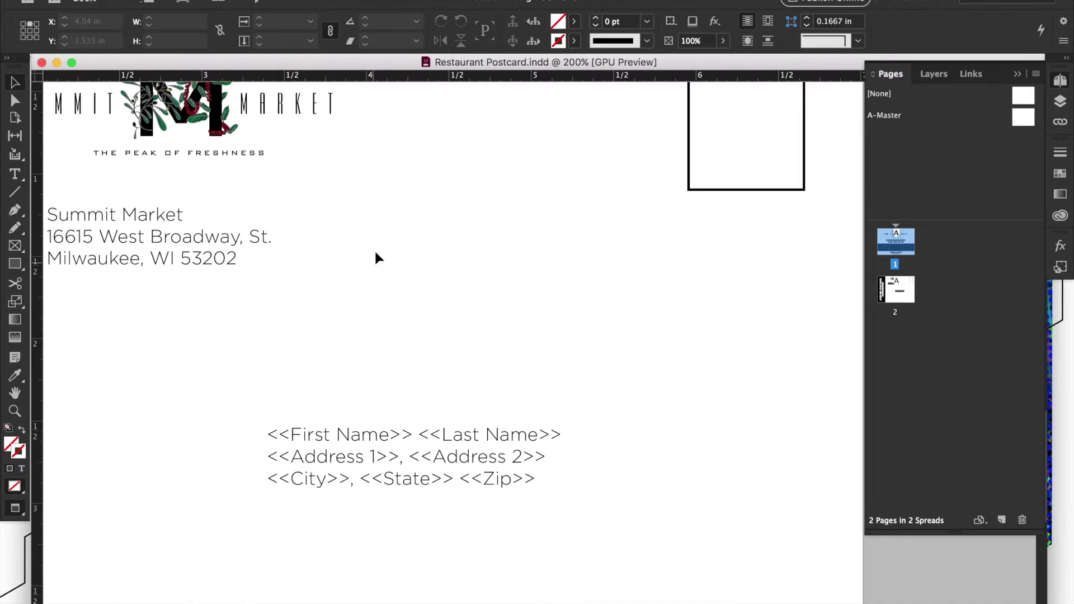
pyautogui.scroll(-5, 374, 249)
pyautogui.scroll(5, 376, 255)
pyautogui.press('super+minus')
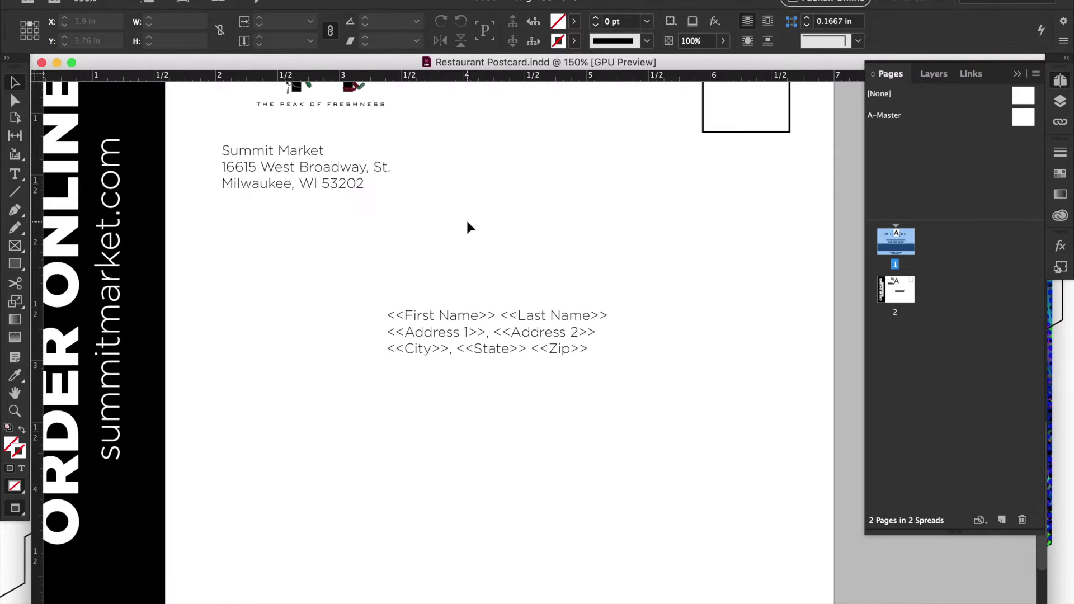
pyautogui.doubleClick(424, 341)
pyautogui.moveTo(588, 349); pyautogui.dragTo(387, 318)
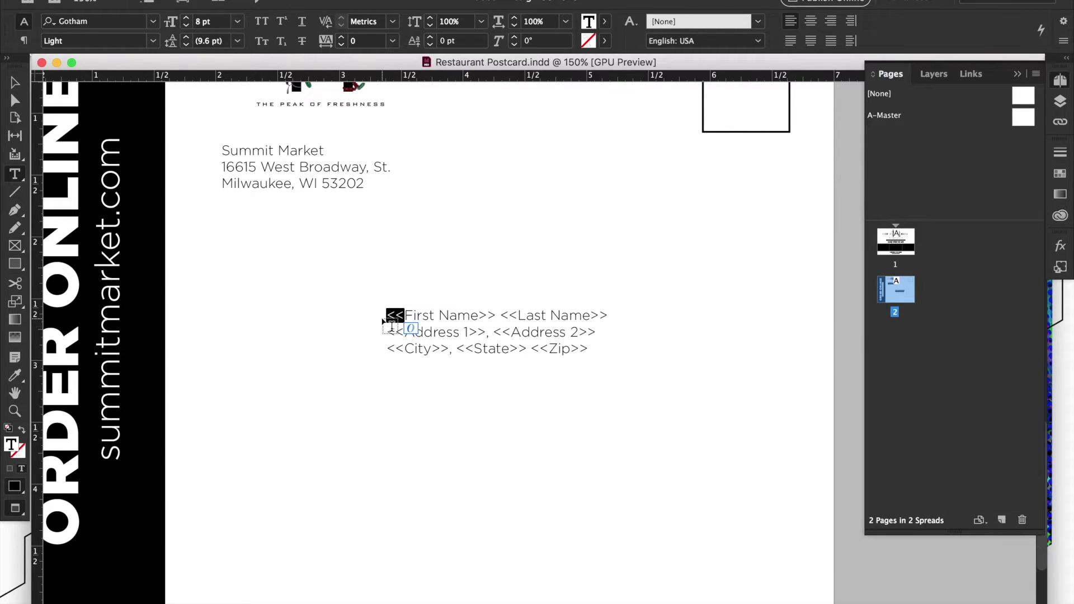
pyautogui.click(404, 316)
pyautogui.moveTo(404, 317); pyautogui.dragTo(485, 330)
pyautogui.click(492, 326)
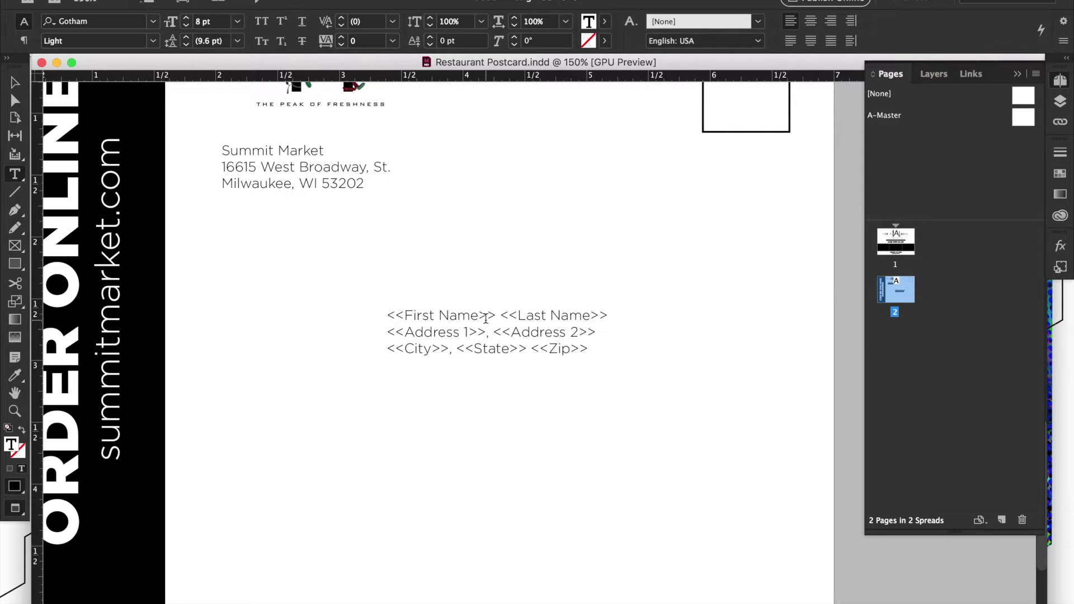
pyautogui.click(15, 83)
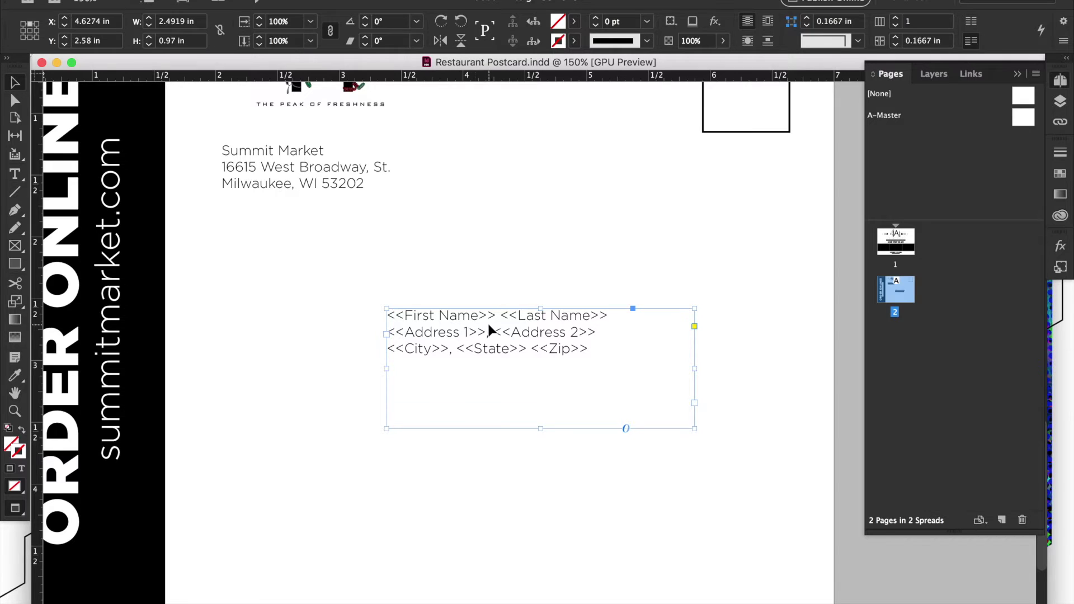
pyautogui.doubleClick(529, 332)
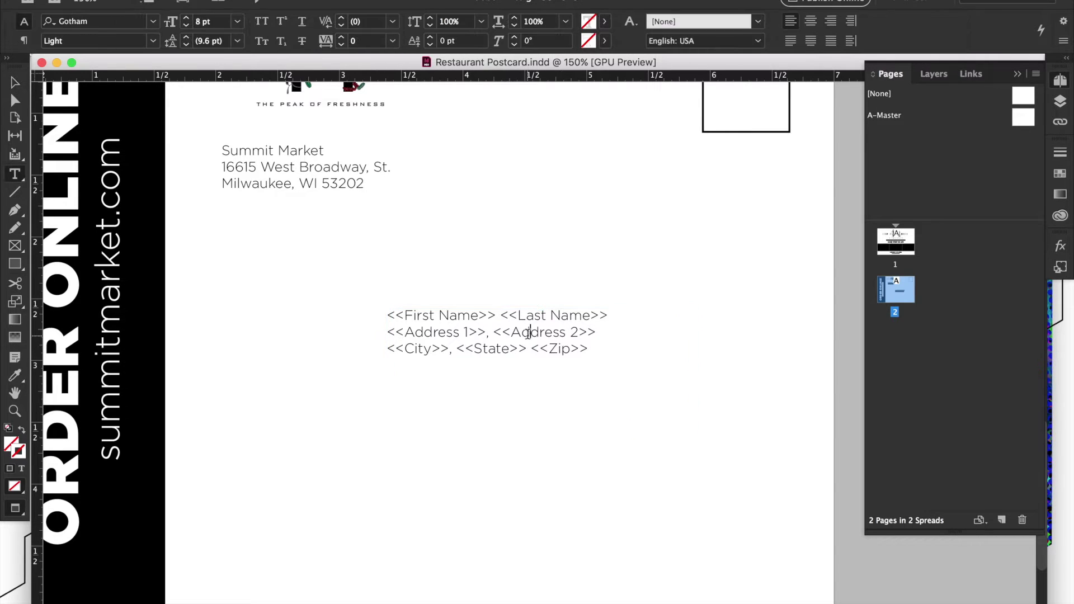
pyautogui.press('Escape')
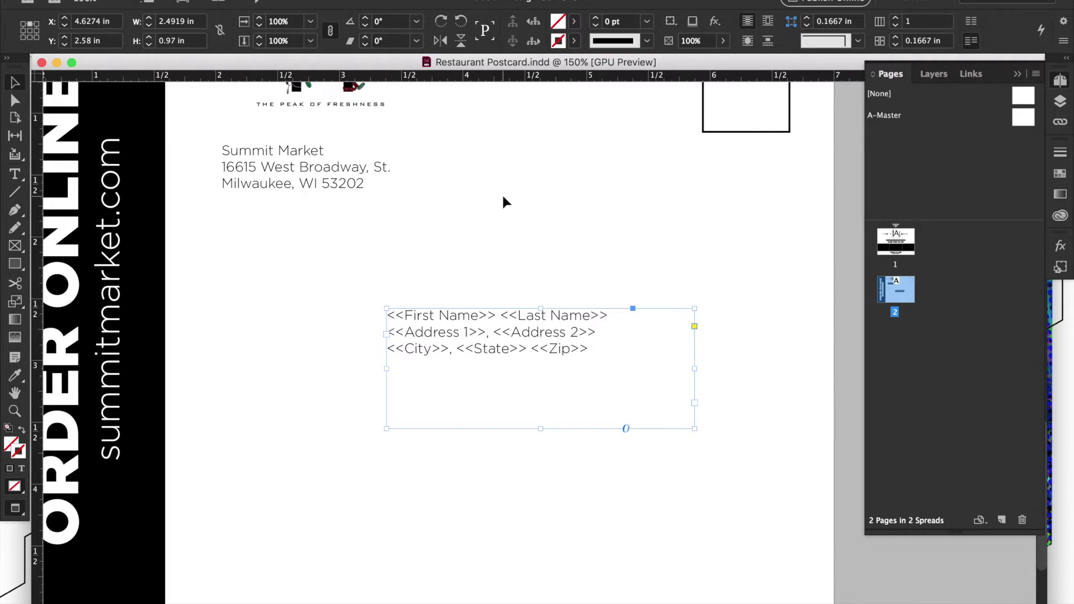
pyautogui.press('super+minus')
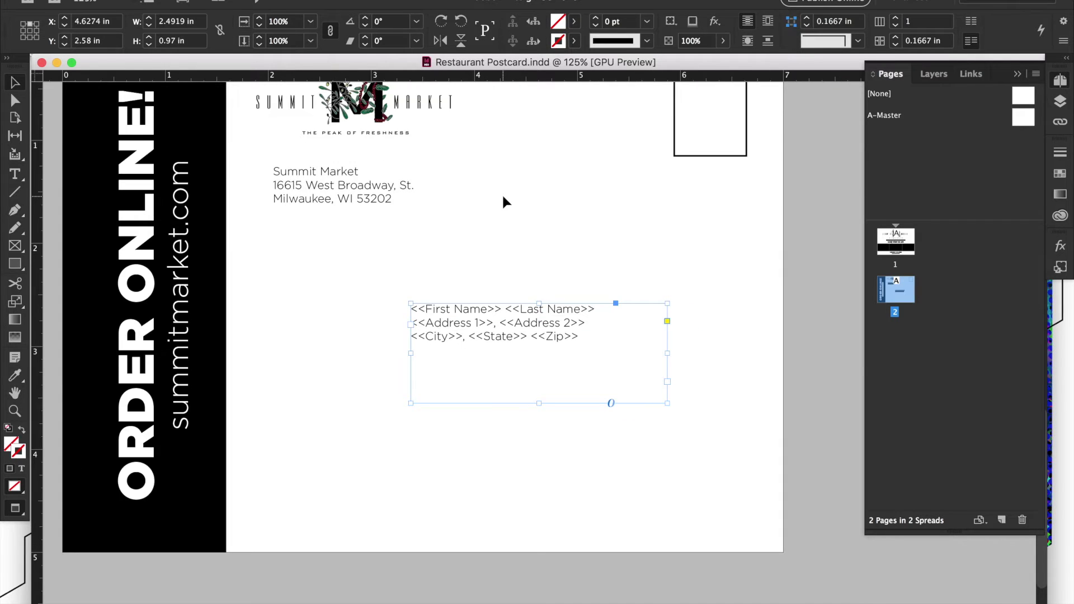
# Step: Scroll up from page 2 to page 1's <First Name> <Last Name> line and black band
pyautogui.scroll(1, 502, 193)
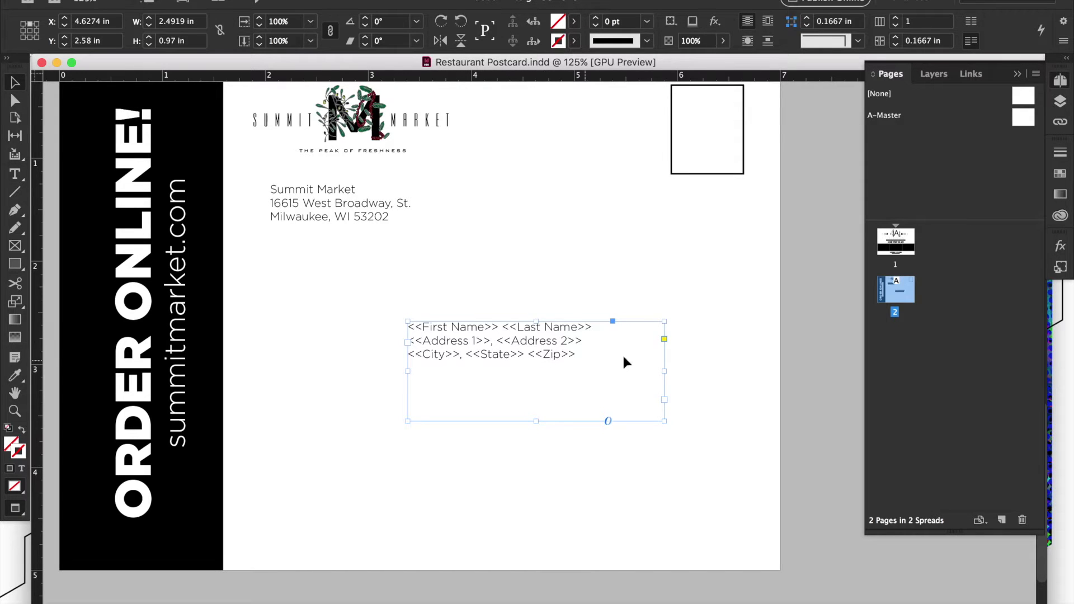
pyautogui.scroll(5, 514, 323)
pyautogui.scroll(10, 513, 323)
pyautogui.scroll(-20, 514, 323)
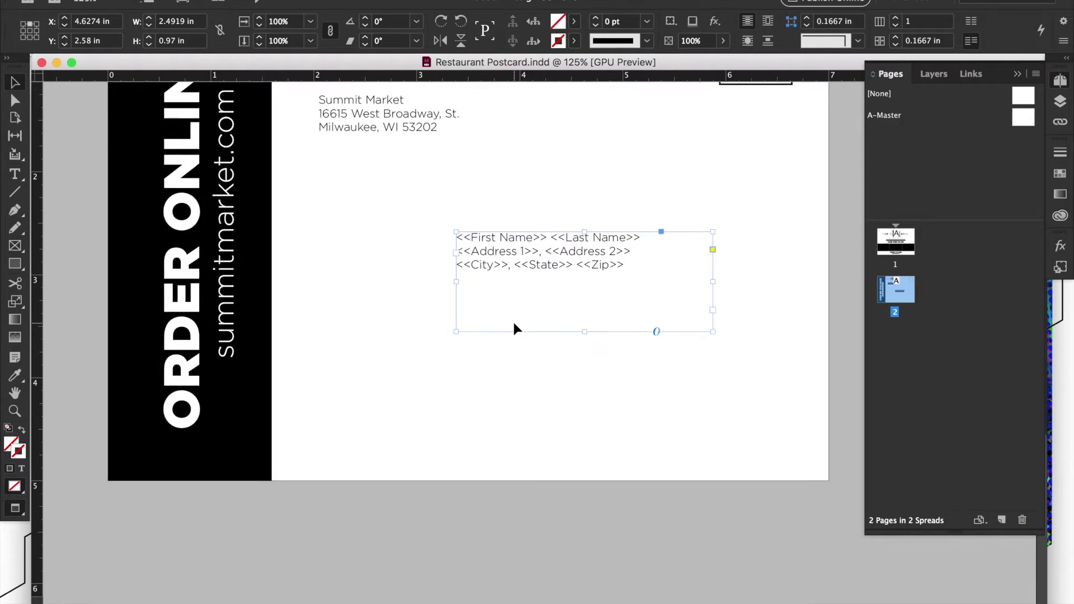
pyautogui.scroll(4, 514, 324)
pyautogui.scroll(8, 514, 322)
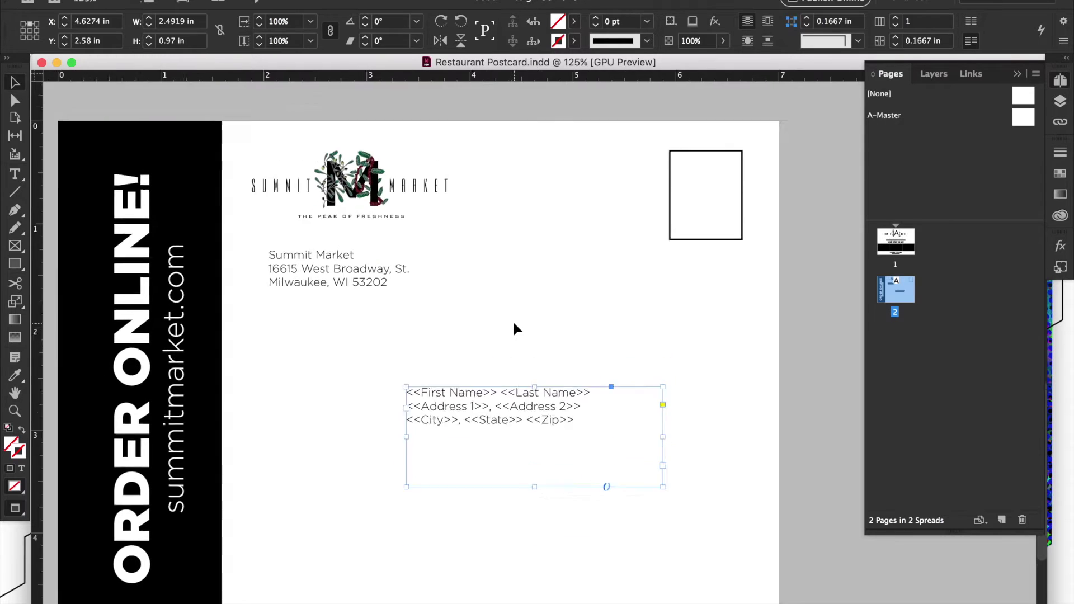
pyautogui.scroll(-9, 514, 323)
pyautogui.scroll(5, 514, 322)
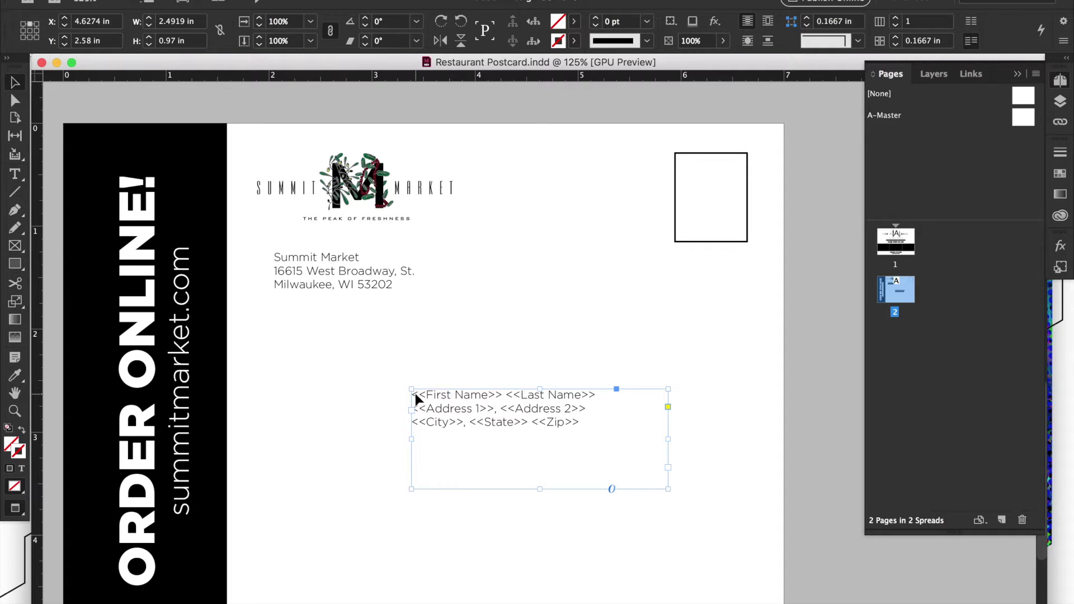
pyautogui.scroll(3, 415, 394)
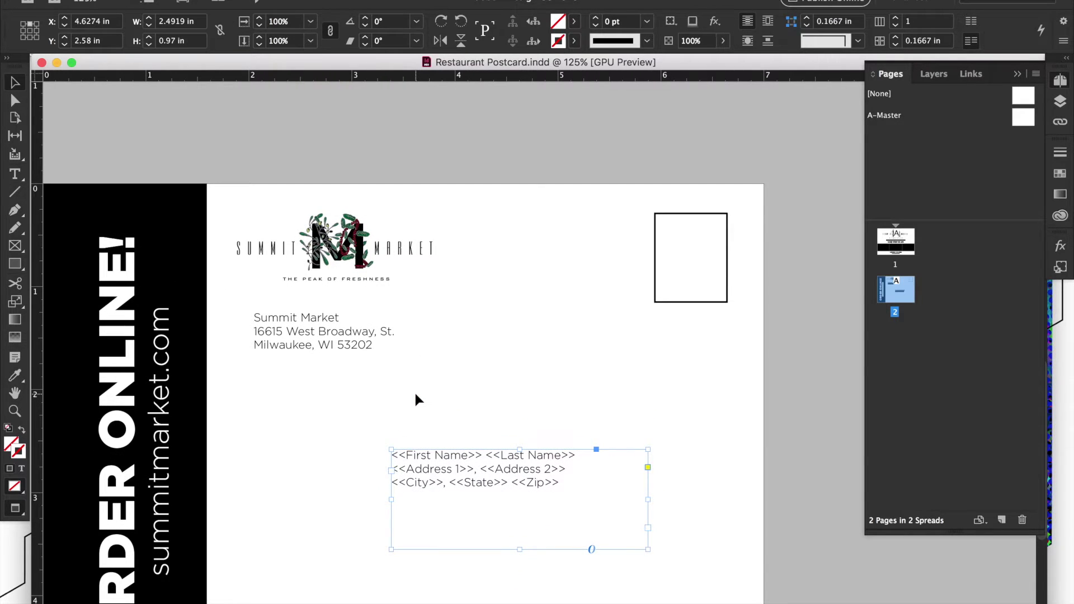
pyautogui.scroll(3, 415, 398)
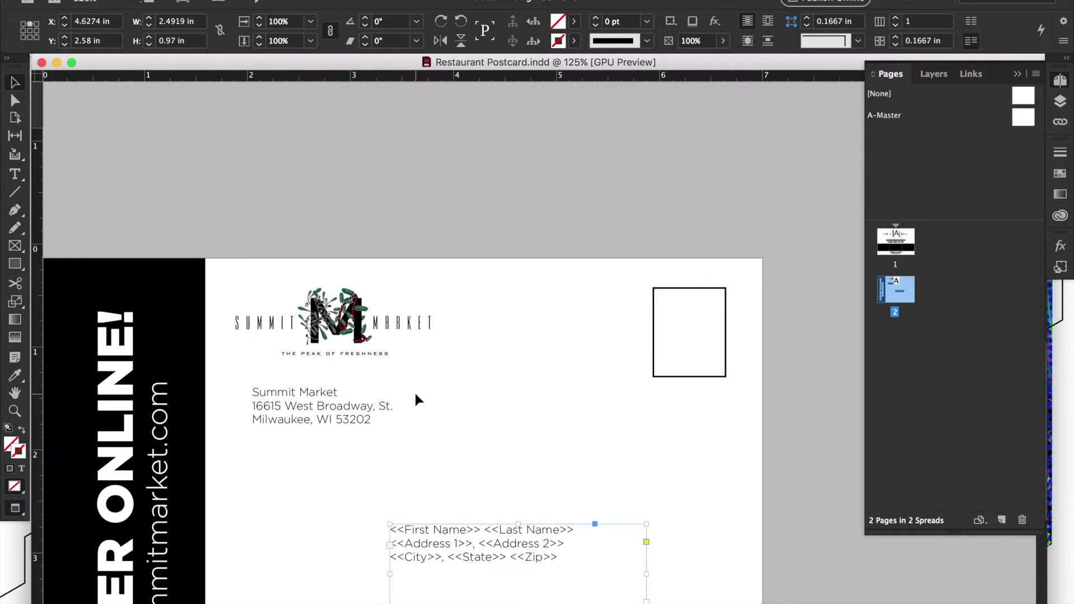
pyautogui.scroll(-7, 415, 398)
pyautogui.hscroll(-2, 415, 399)
pyautogui.scroll(-1, 415, 399)
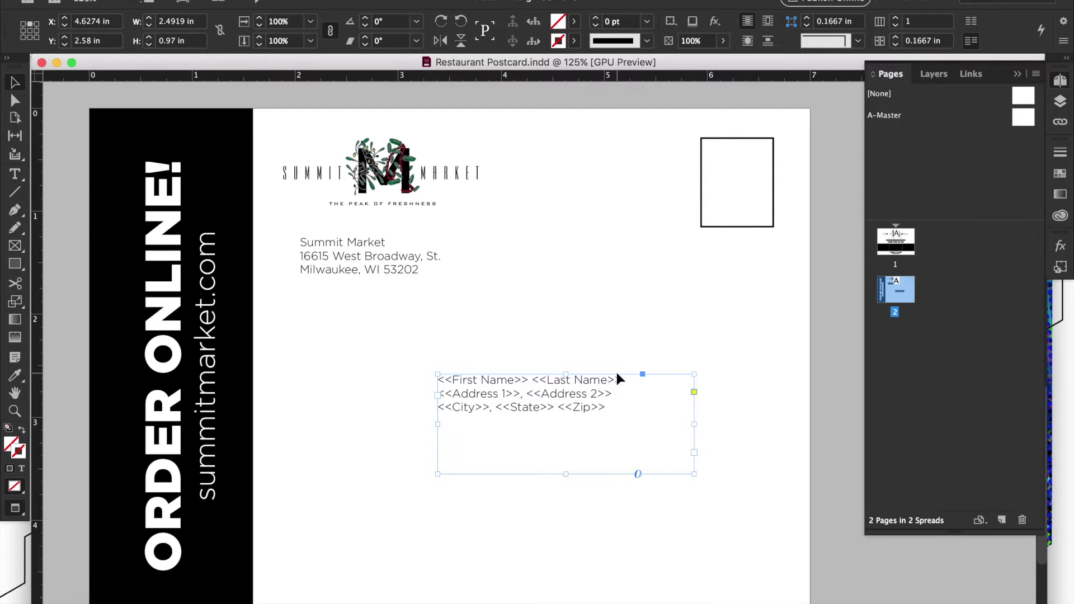
pyautogui.scroll(2, 616, 373)
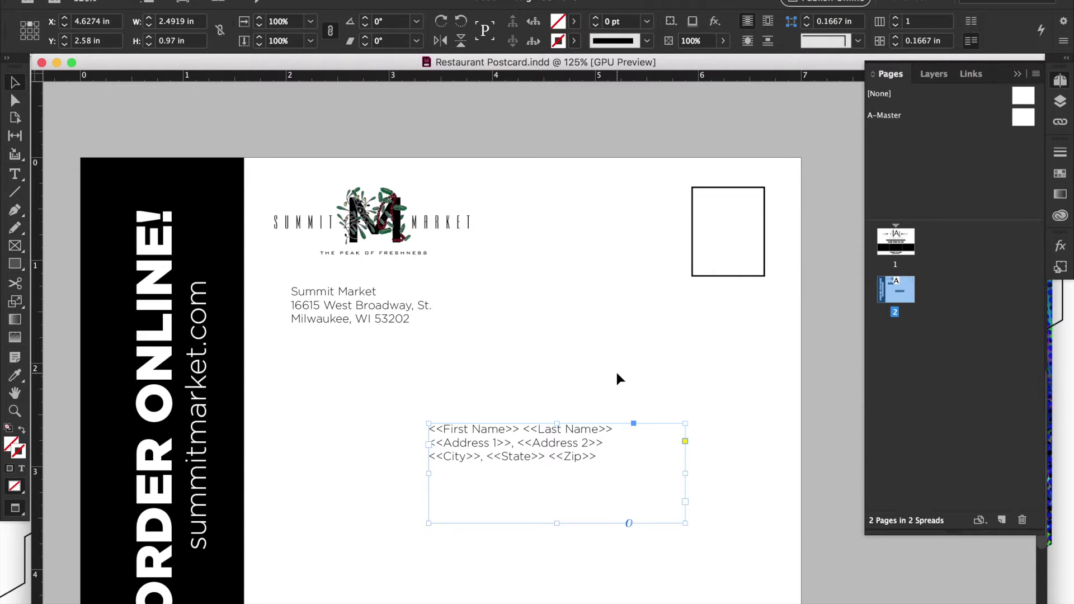
pyautogui.scroll(1, 617, 379)
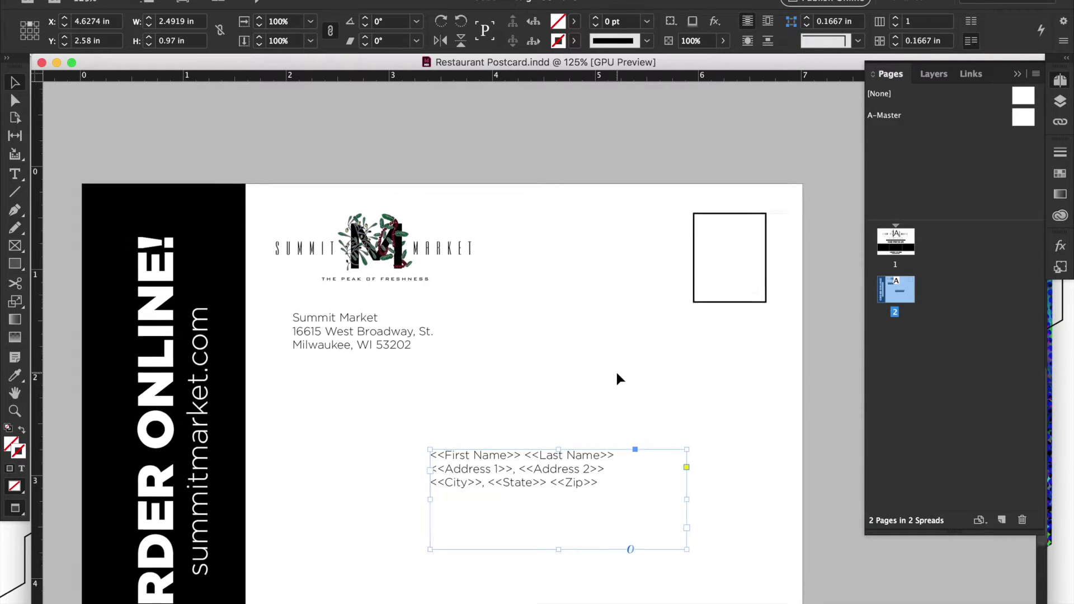
pyautogui.scroll(-4, 617, 379)
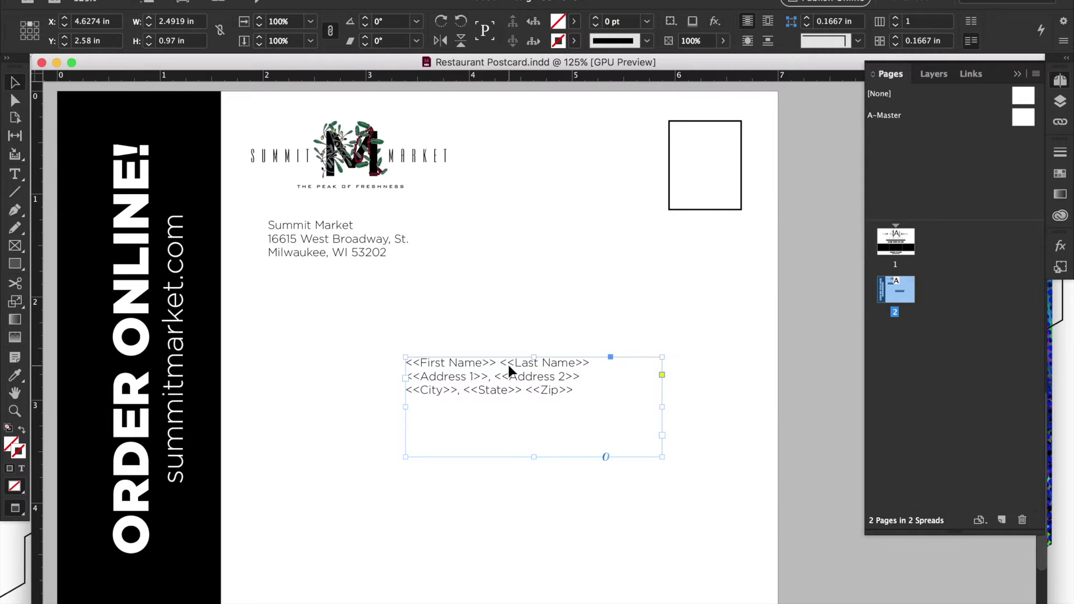
pyautogui.scroll(2, 509, 369)
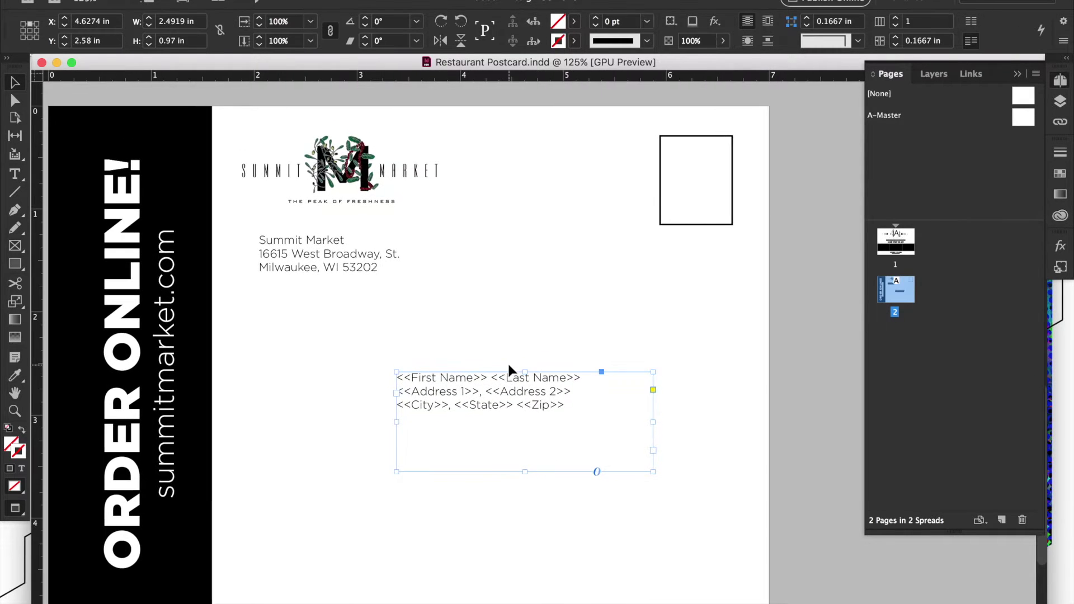
pyautogui.scroll(10, 509, 365)
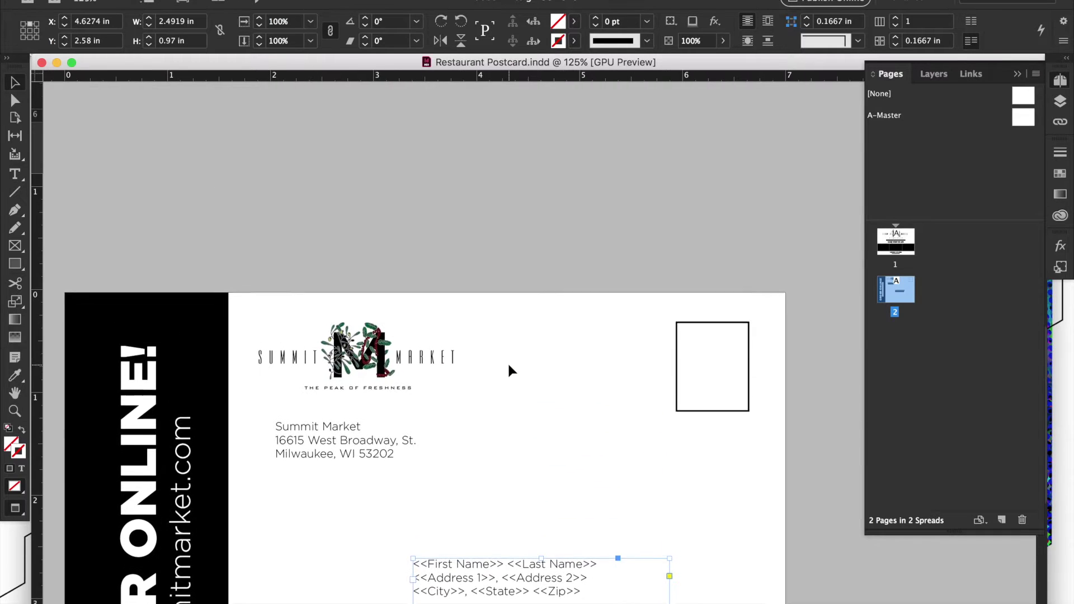
pyautogui.scroll(17, 509, 365)
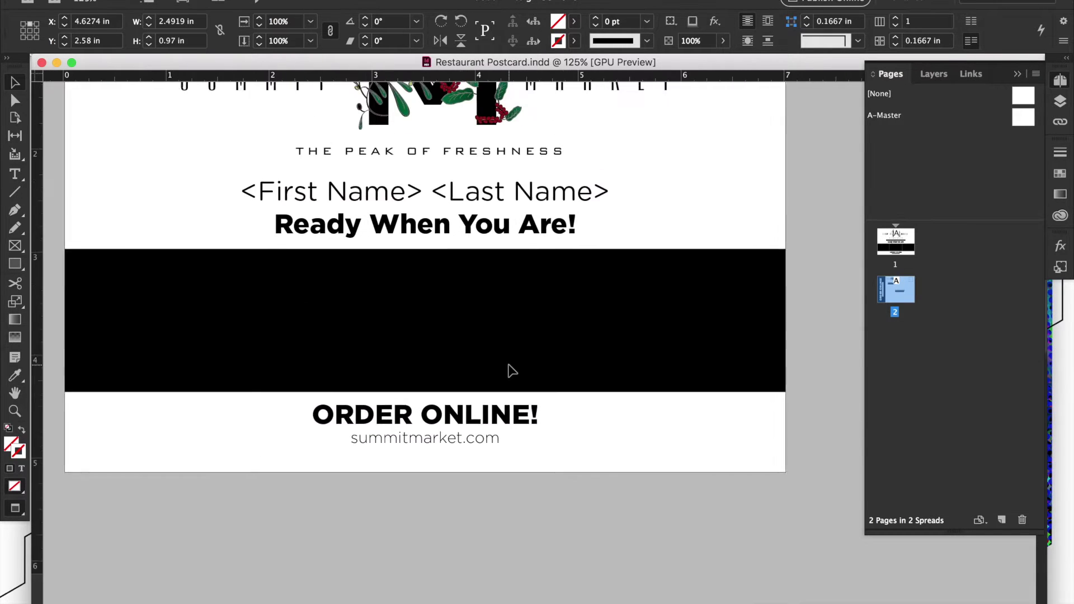
# Step: Insert 'Hey! ' at the start of the front's name line, before <First Name> <Last Name>
pyautogui.hscroll(1, 512, 370)
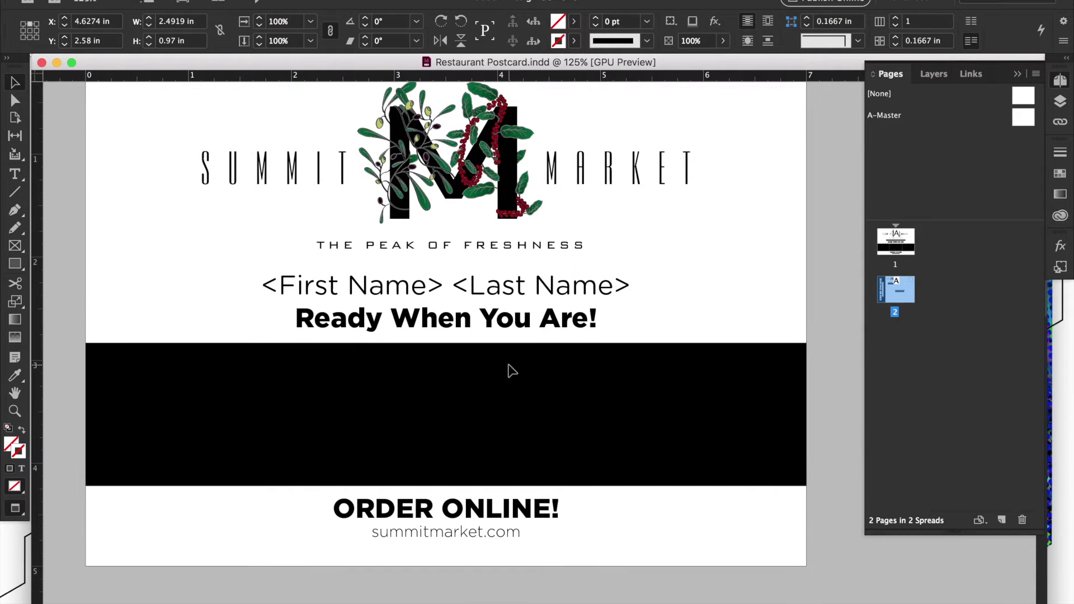
pyautogui.scroll(3, 512, 371)
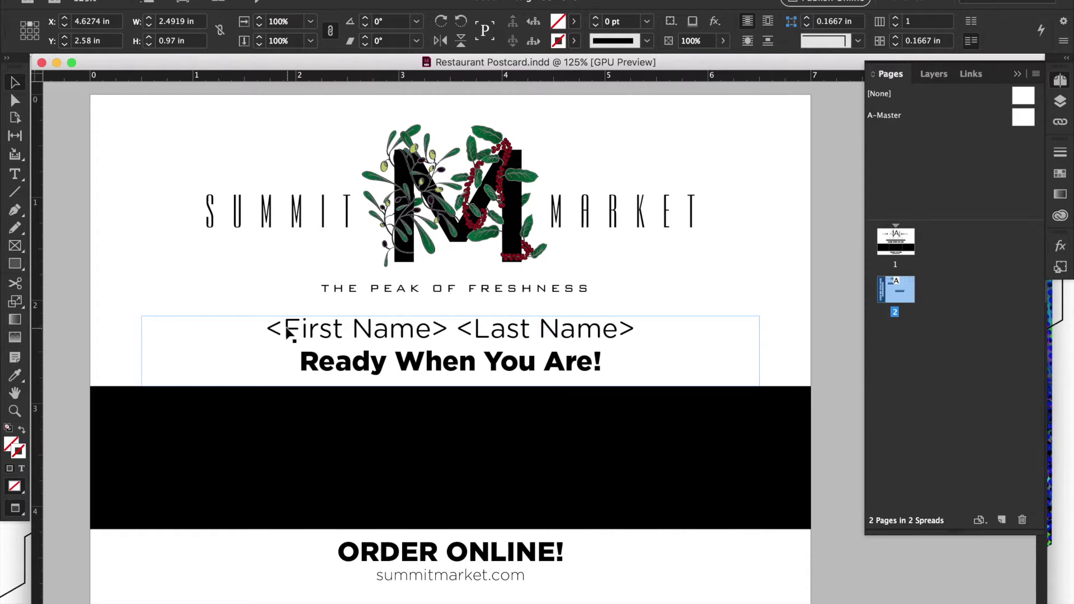
pyautogui.click(61, 191)
pyautogui.scroll(-2, 62, 190)
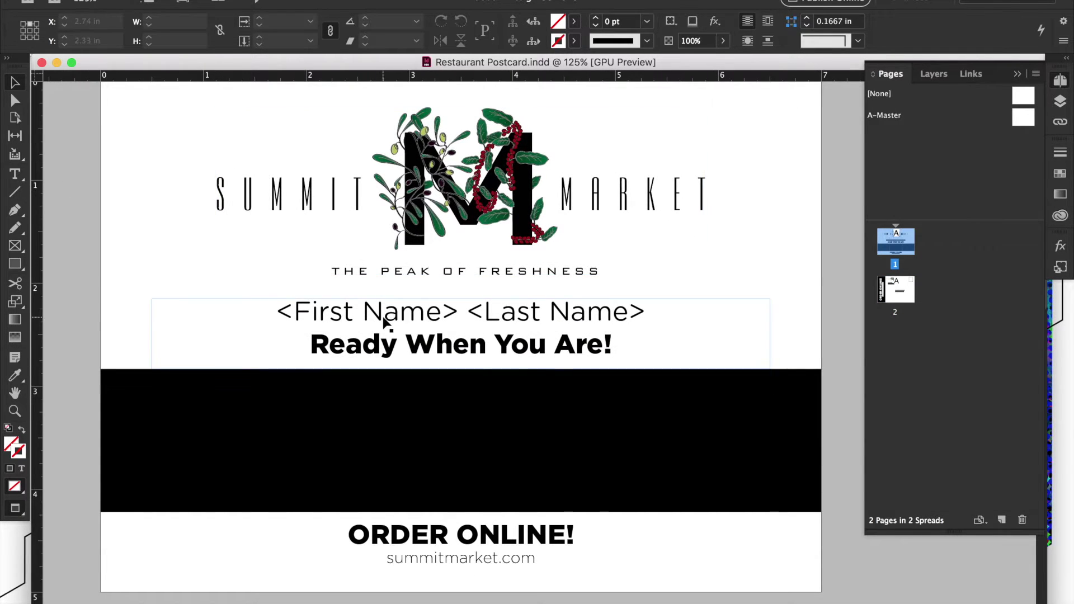
pyautogui.doubleClick(333, 316)
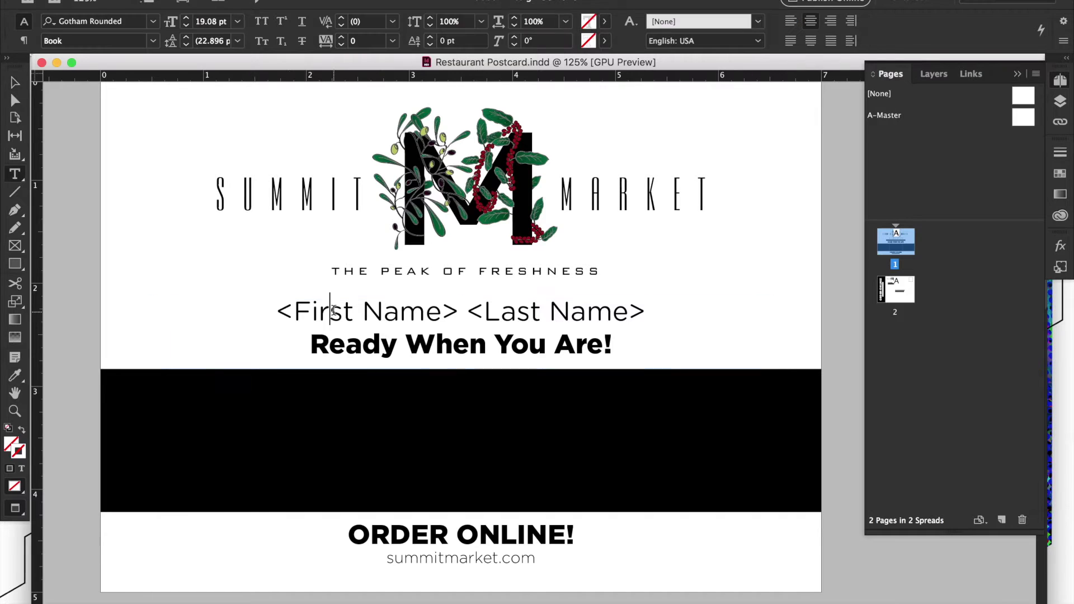
pyautogui.moveTo(280, 308); pyautogui.dragTo(639, 312)
pyautogui.click(633, 312)
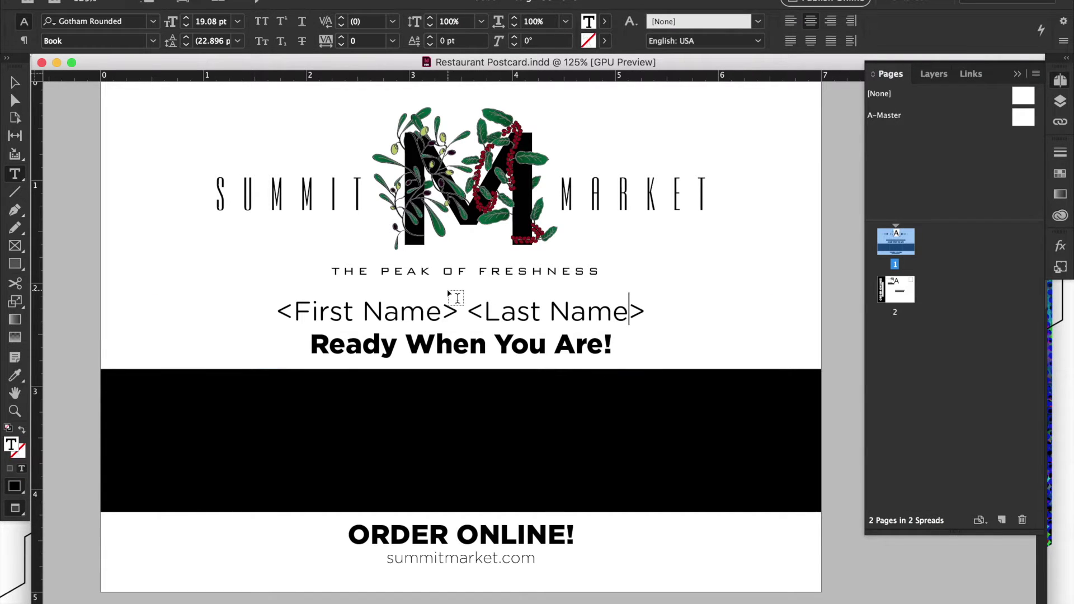
pyautogui.click(646, 311)
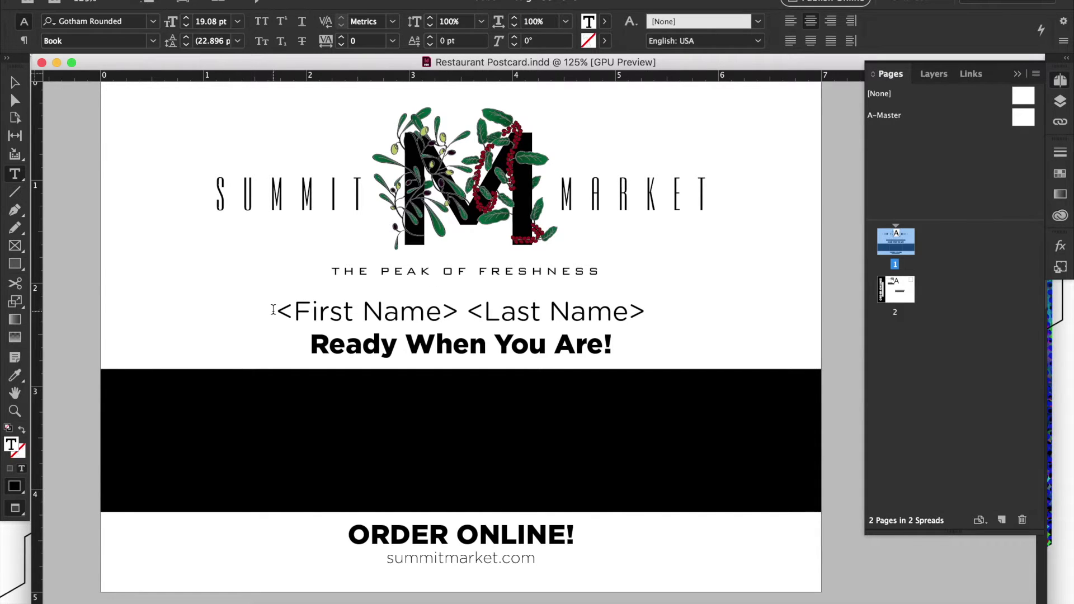
pyautogui.press('Home')
pyautogui.write('Hey')
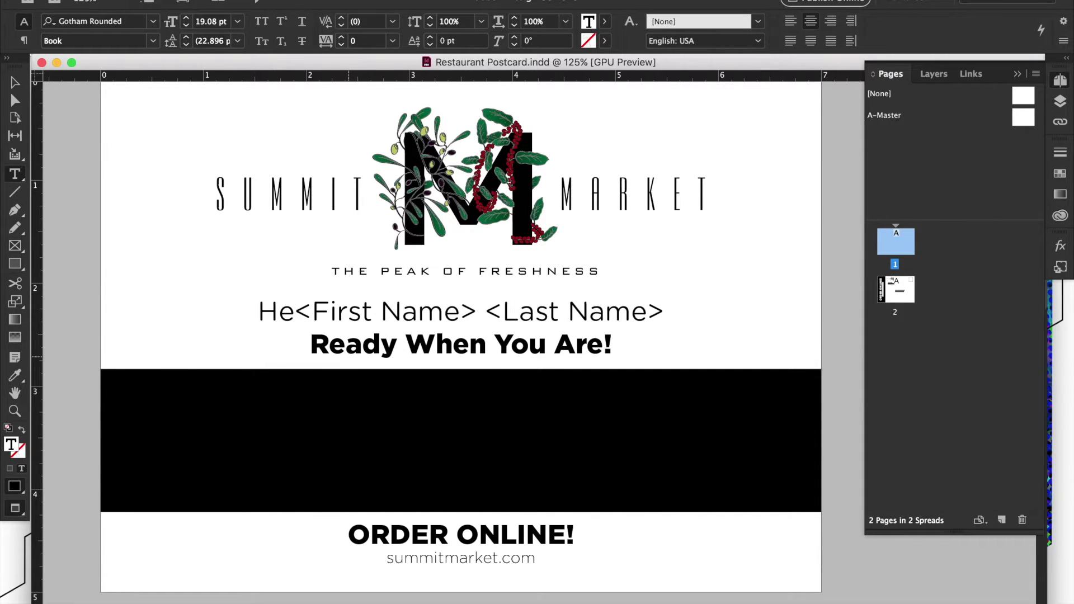
pyautogui.write('!')
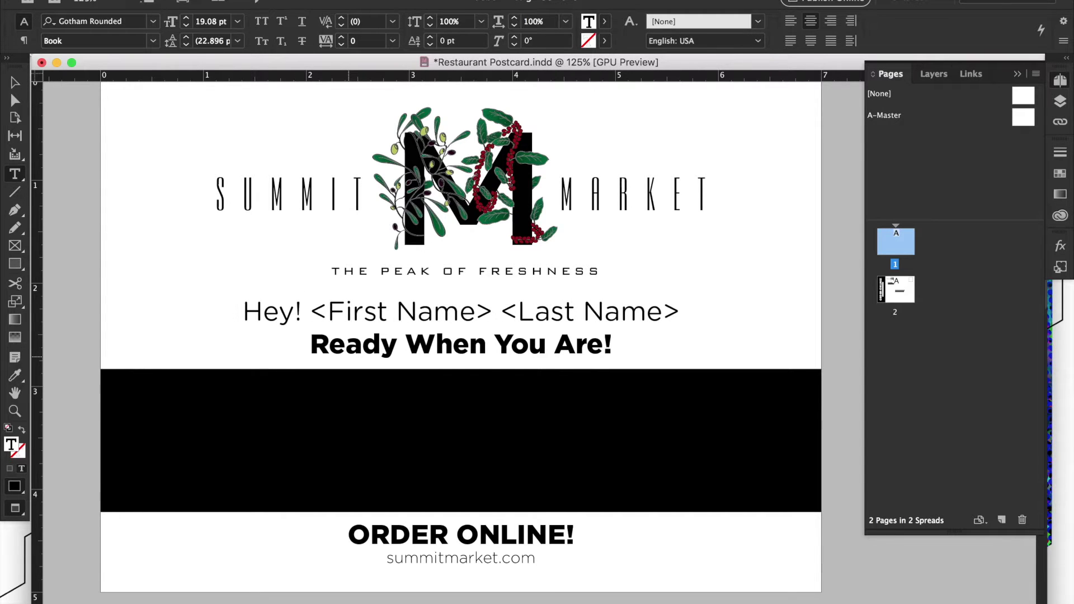
pyautogui.click(723, 308)
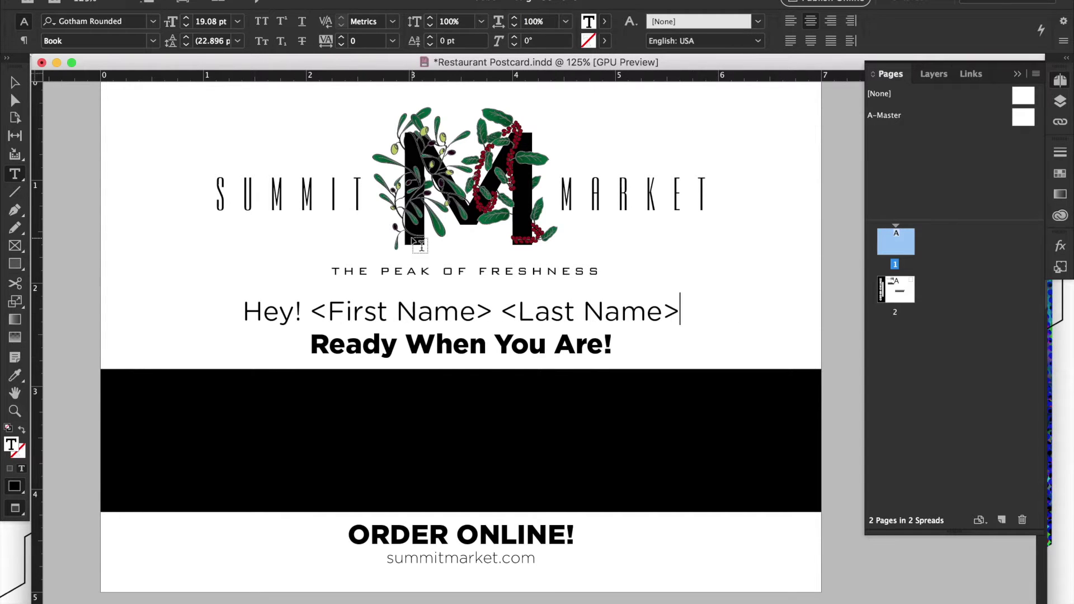
pyautogui.click(14, 82)
# Step: Check the three black-band image frames, then save the postcard with Cmd+S
pyautogui.click(59, 150)
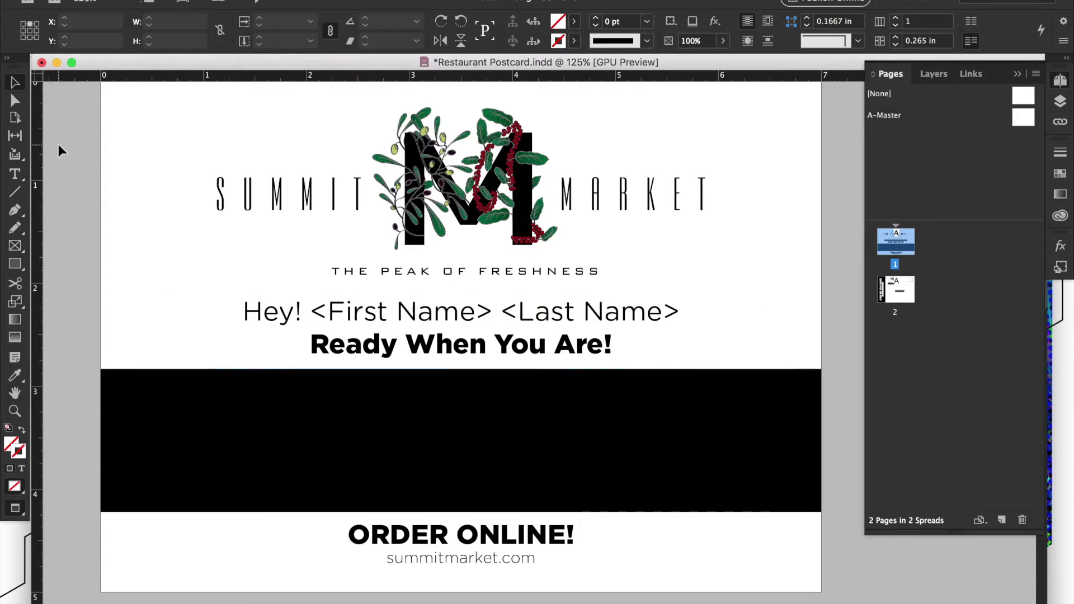
pyautogui.click(201, 446)
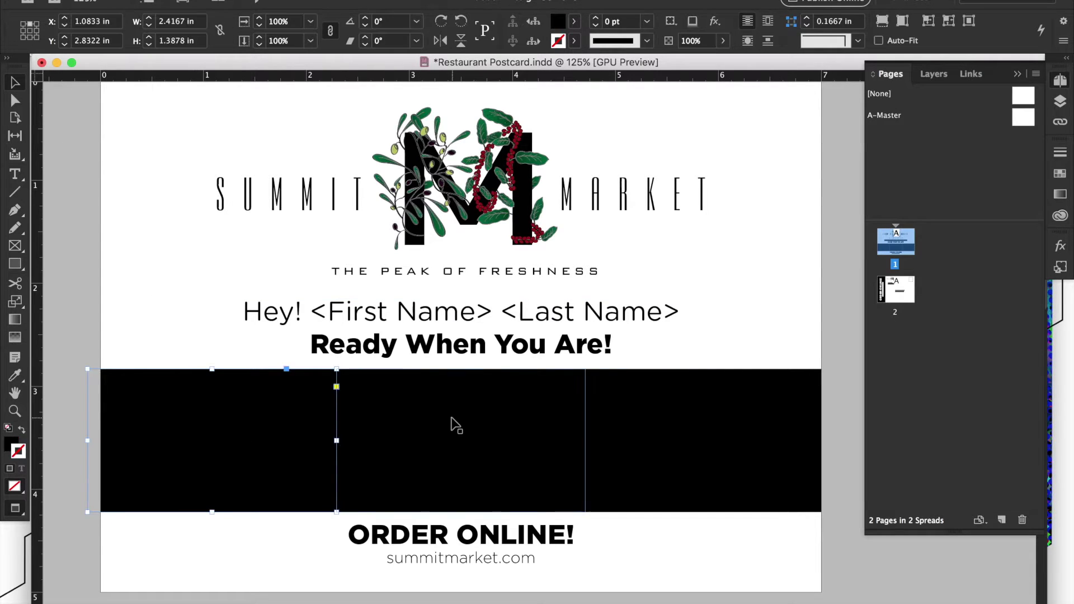
pyautogui.click(454, 424)
pyautogui.click(683, 442)
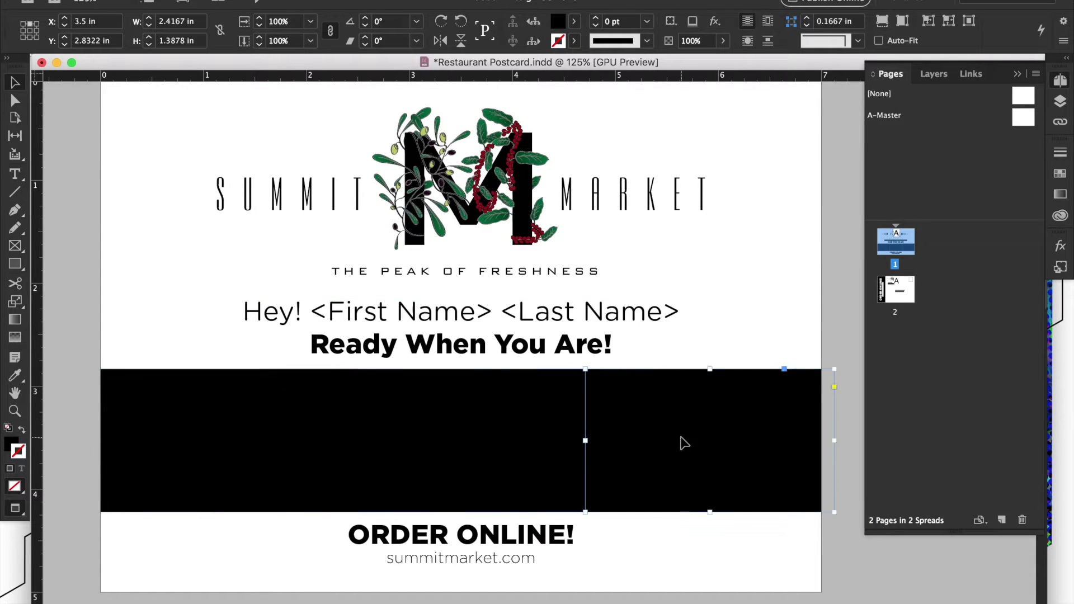
pyautogui.click(843, 315)
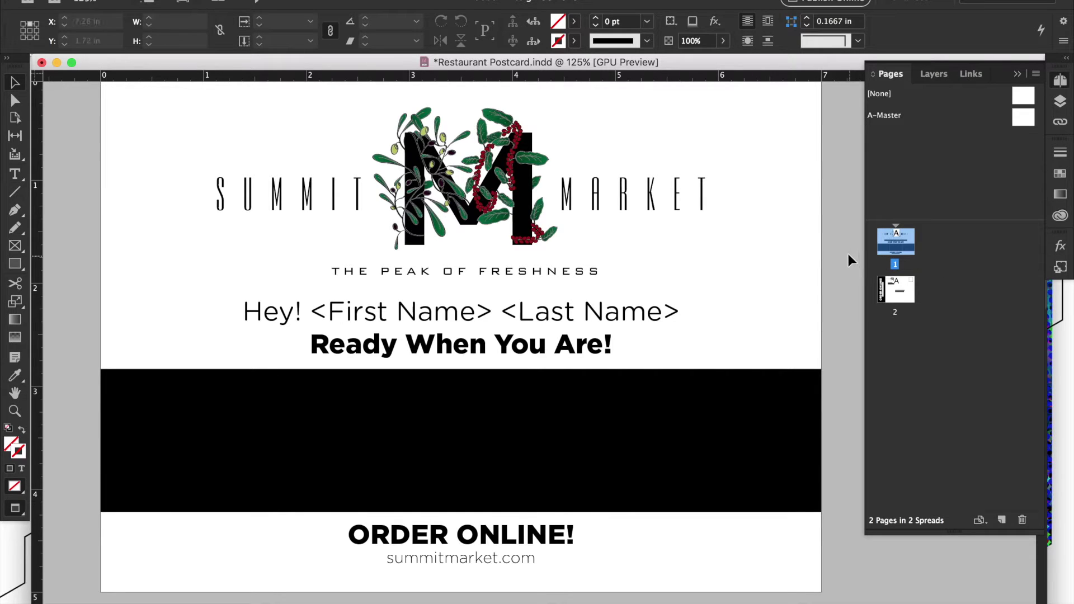
pyautogui.press('cmd+s')
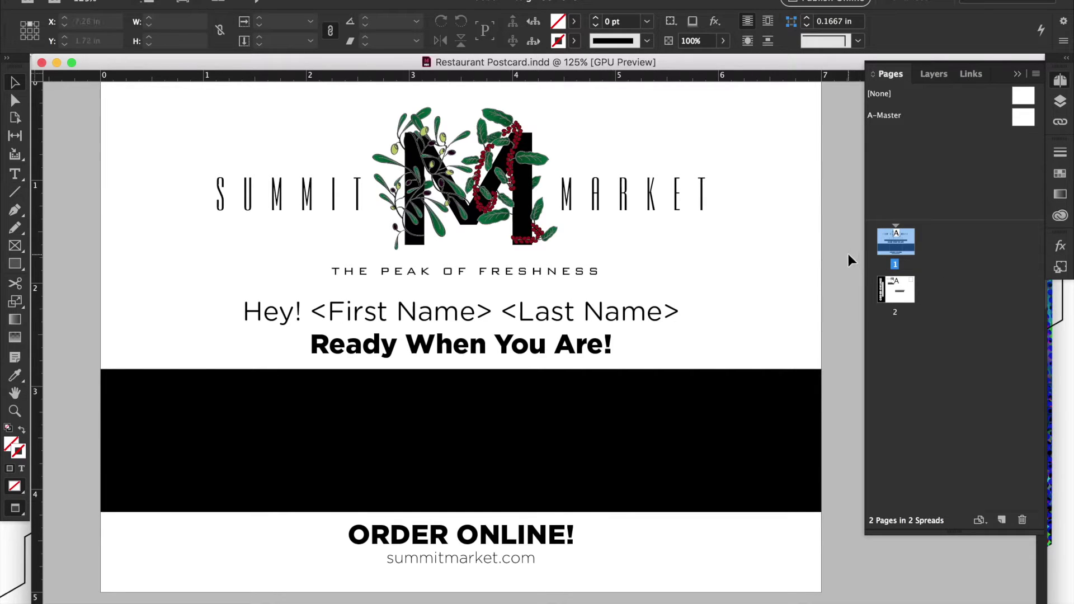
pyautogui.click(57, 63)
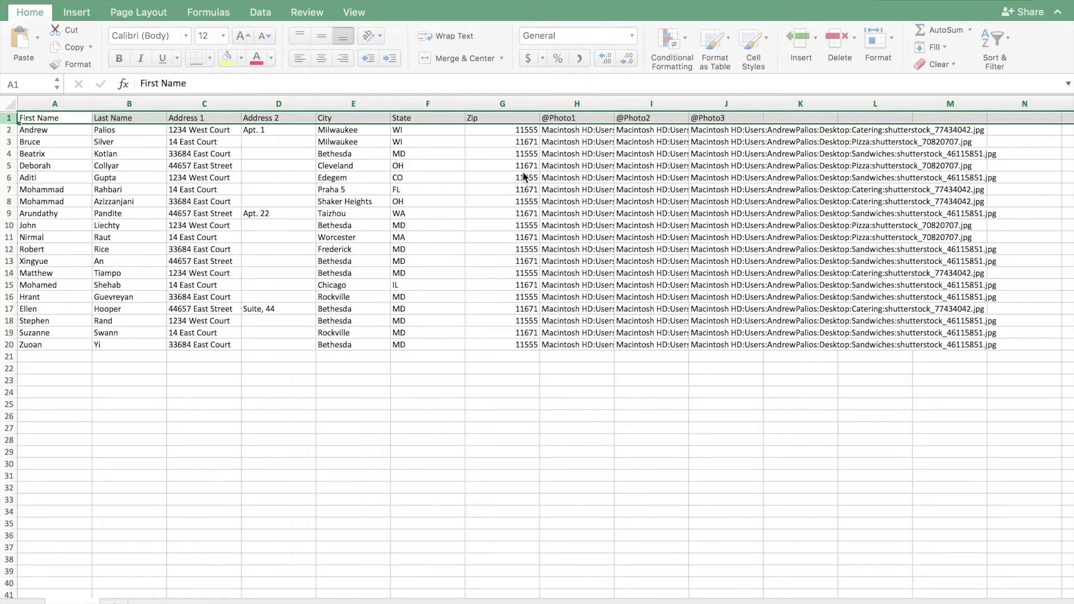
pyautogui.rightClick(590, 100)
pyautogui.rightClick(562, 181)
pyautogui.press('Escape')
pyautogui.click(577, 104)
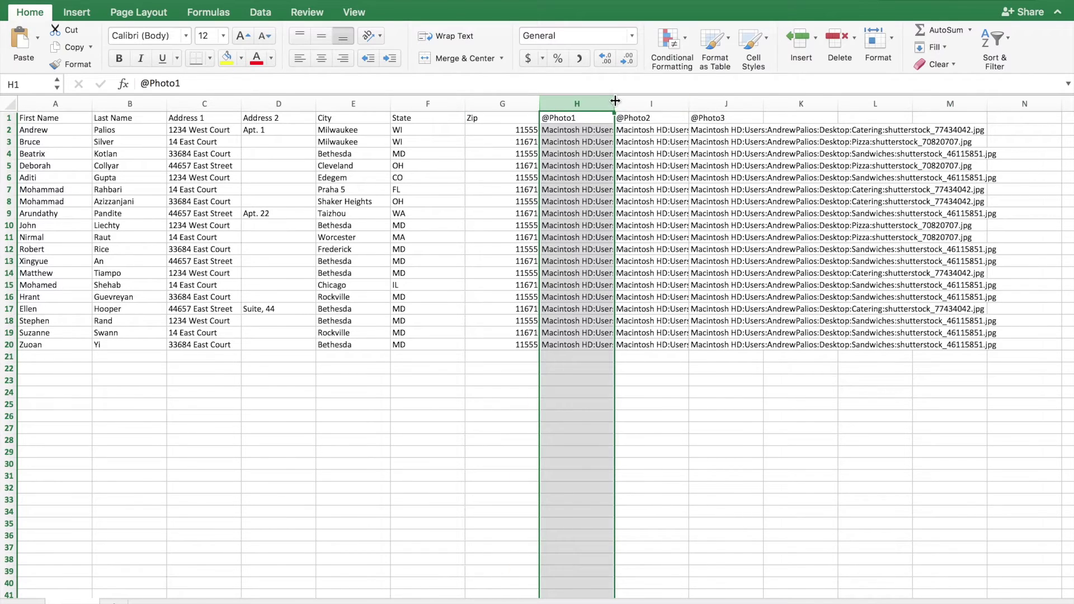
pyautogui.moveTo(614, 103); pyautogui.dragTo(945, 95)
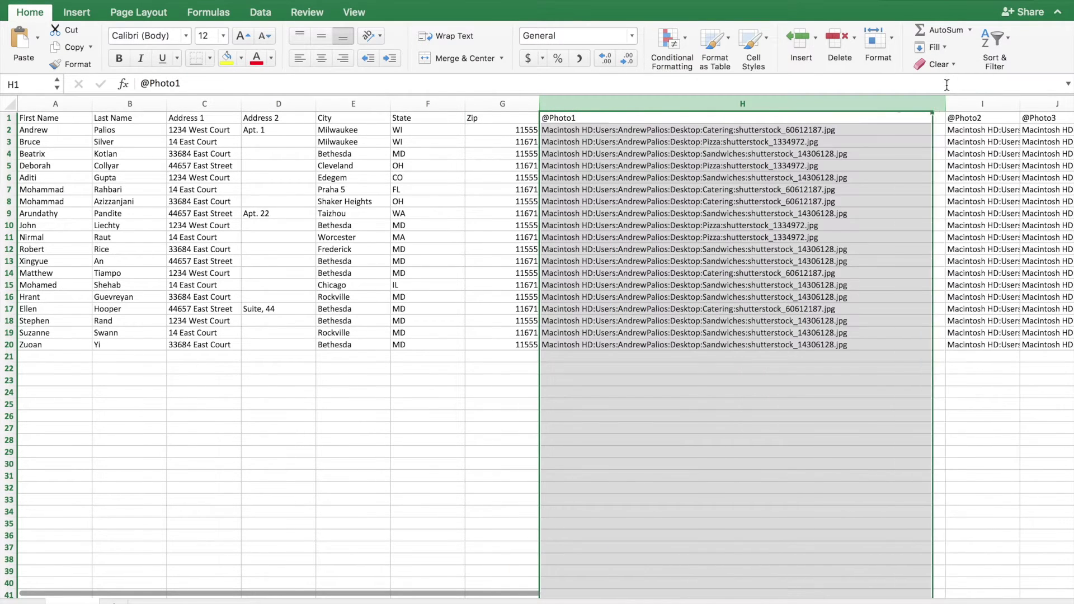
pyautogui.click(456, 415)
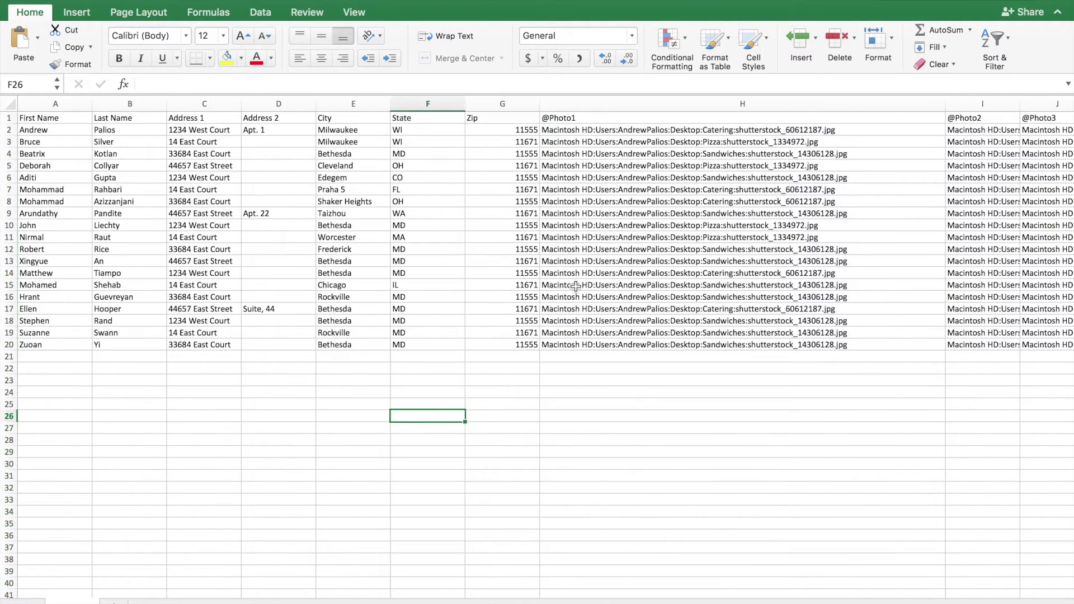
# Step: Scroll the sheet and open cell I2 to read its full image path
pyautogui.hscroll(5, 658, 186)
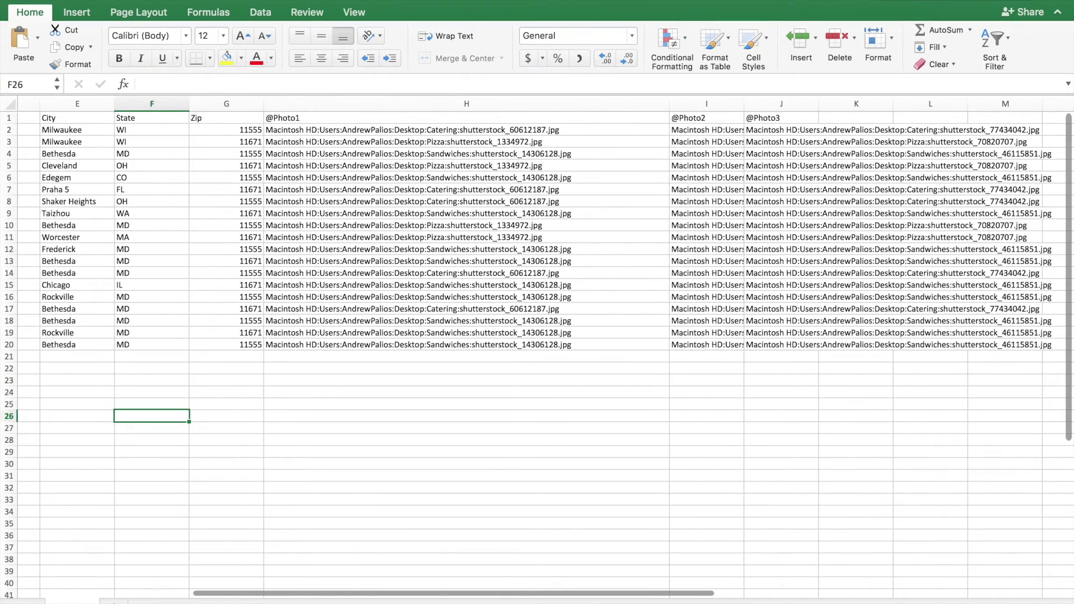
pyautogui.hscroll(-3, 537, 346)
pyautogui.scroll(3, 537, 347)
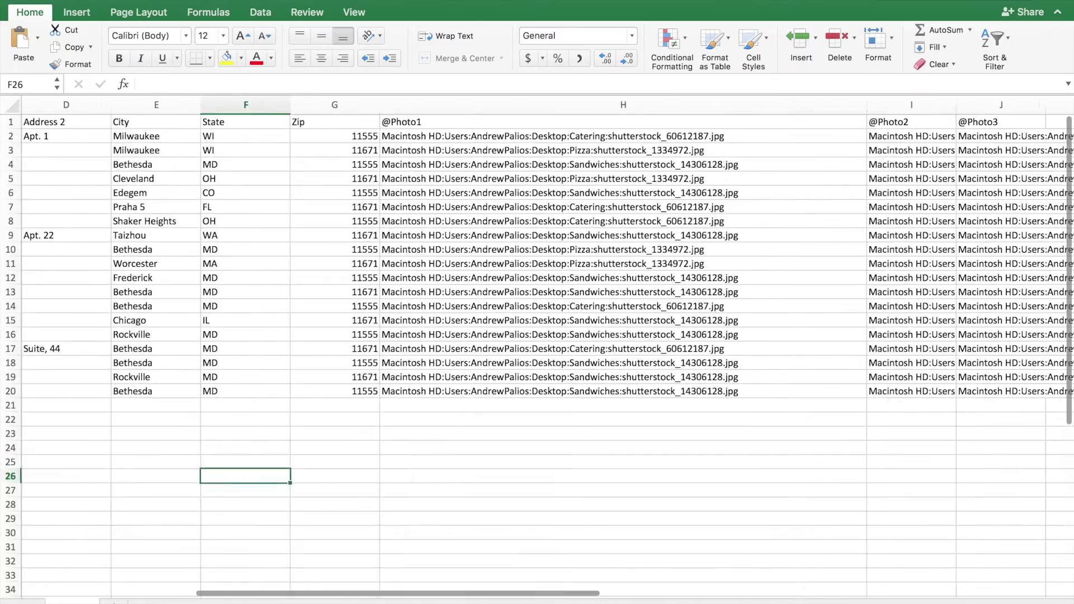
pyautogui.scroll(1, 540, 176)
pyautogui.hscroll(3, 540, 176)
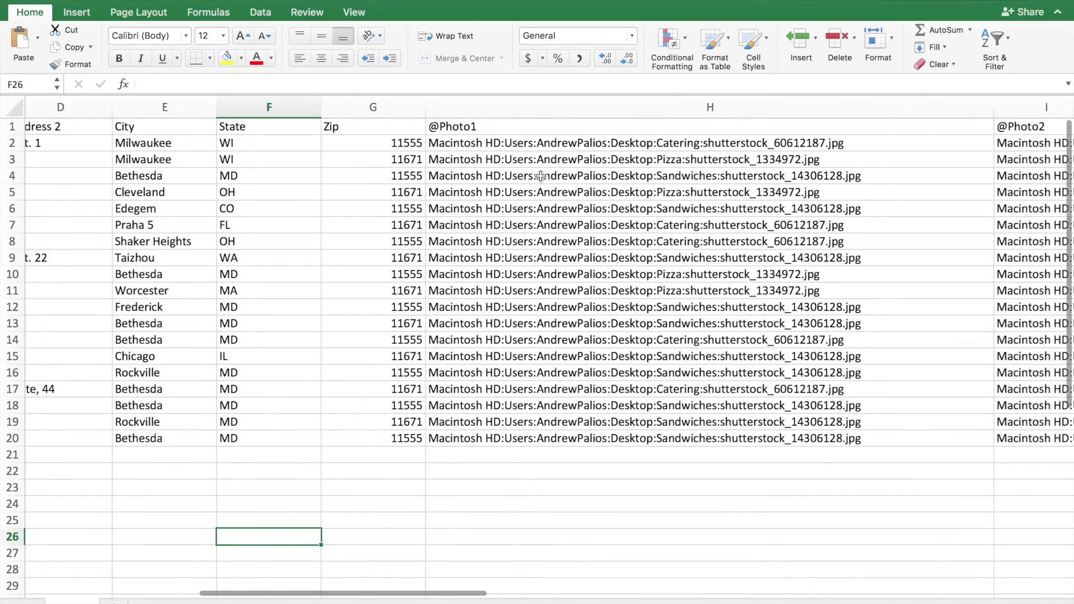
pyautogui.scroll(3, 541, 176)
pyautogui.scroll(-3, 540, 176)
pyautogui.hscroll(6, 540, 177)
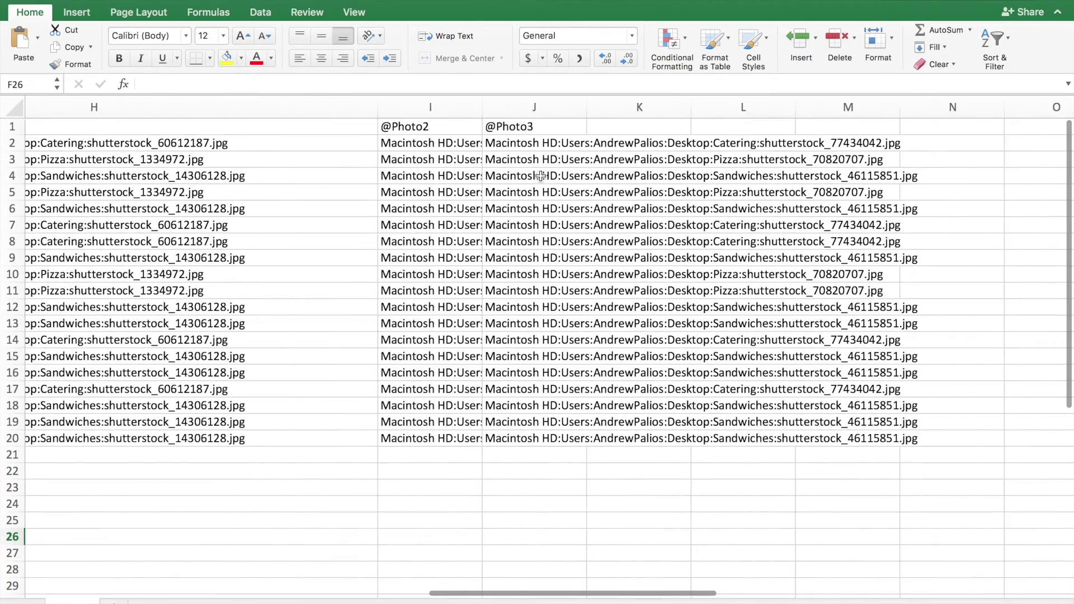
pyautogui.scroll(3, 515, 145)
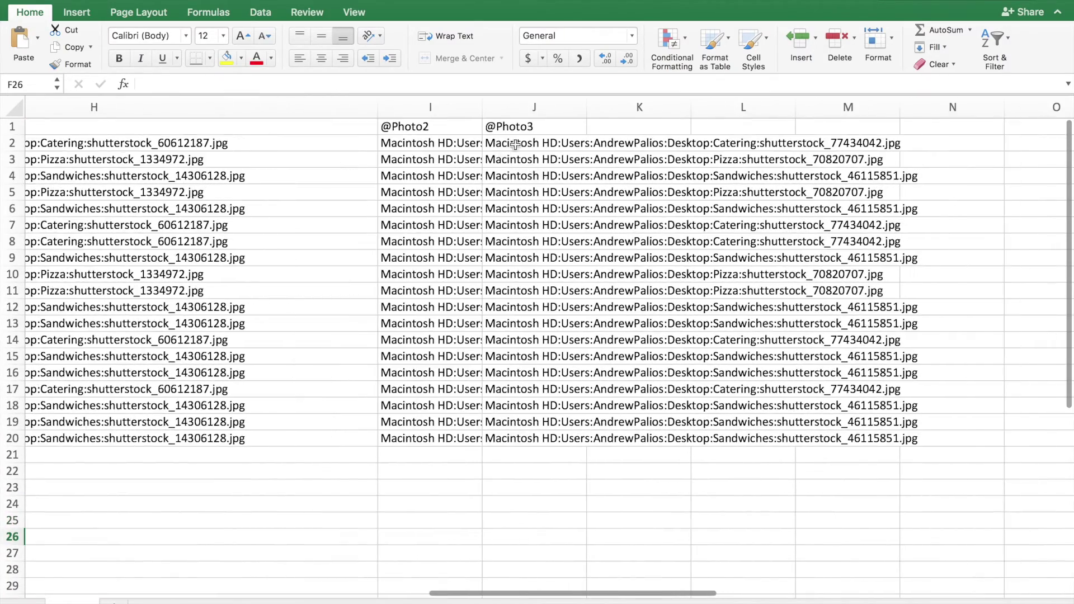
pyautogui.doubleClick(434, 145)
pyautogui.click(451, 209)
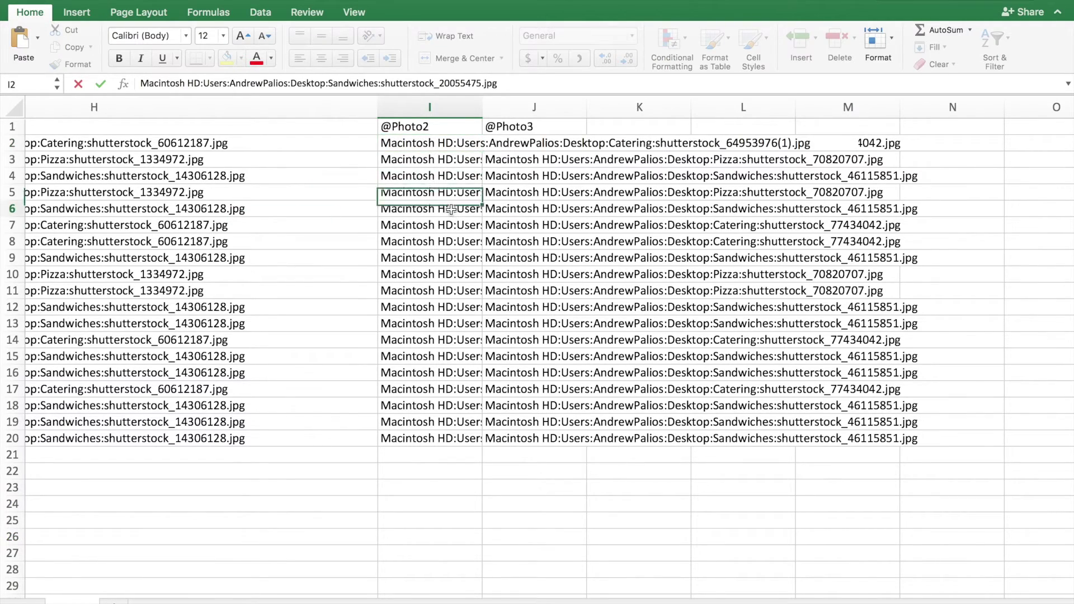
pyautogui.hscroll(-3, 451, 209)
pyautogui.hscroll(-5, 451, 209)
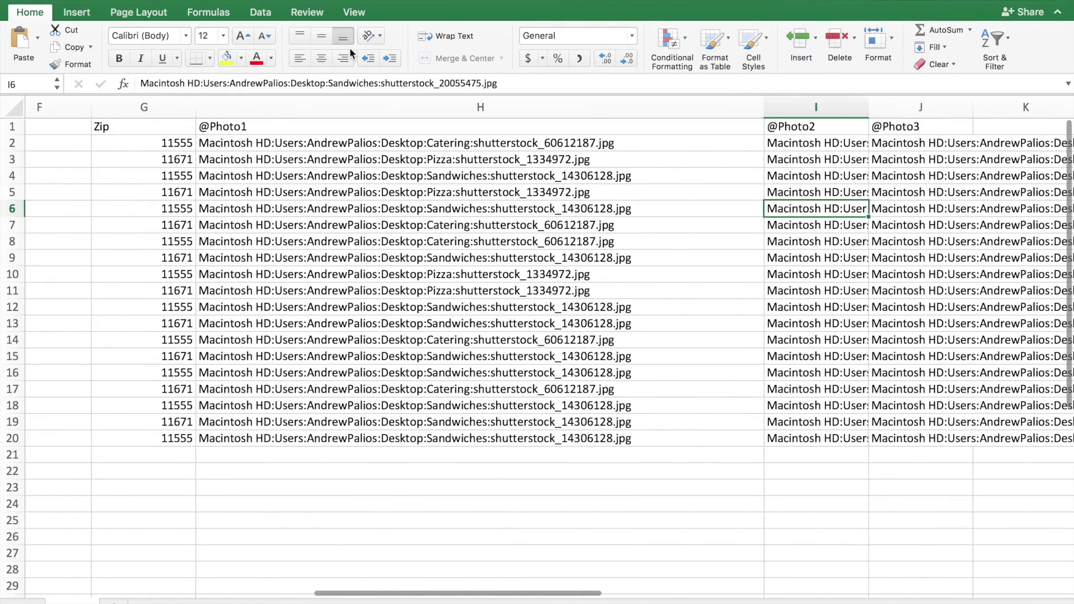
pyautogui.doubleClick(242, 143)
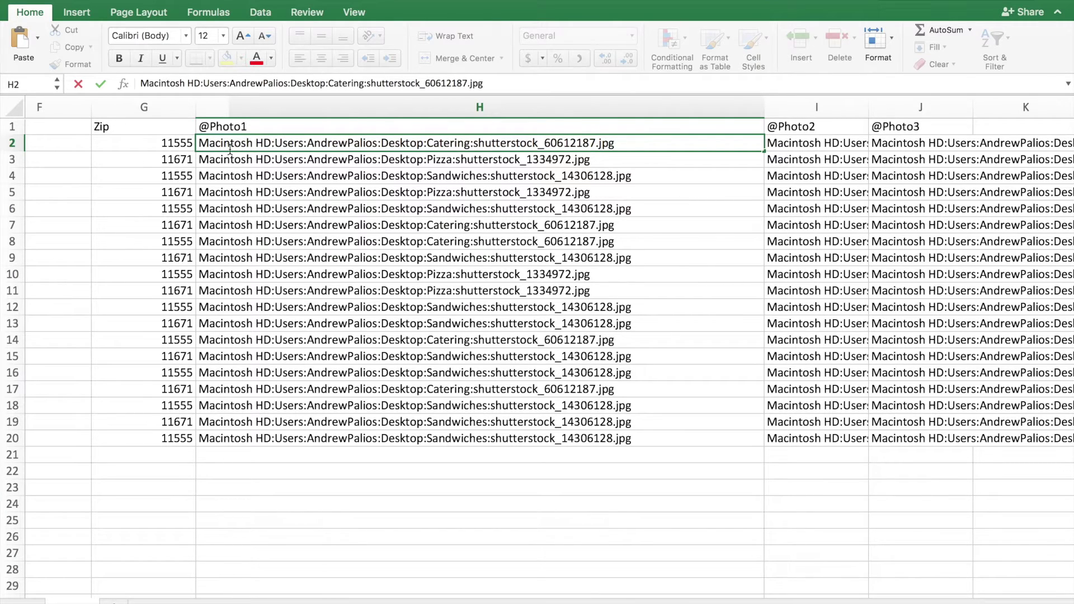
pyautogui.moveTo(205, 146); pyautogui.dragTo(305, 141)
pyautogui.click(374, 143)
pyautogui.moveTo(380, 143); pyautogui.dragTo(201, 141)
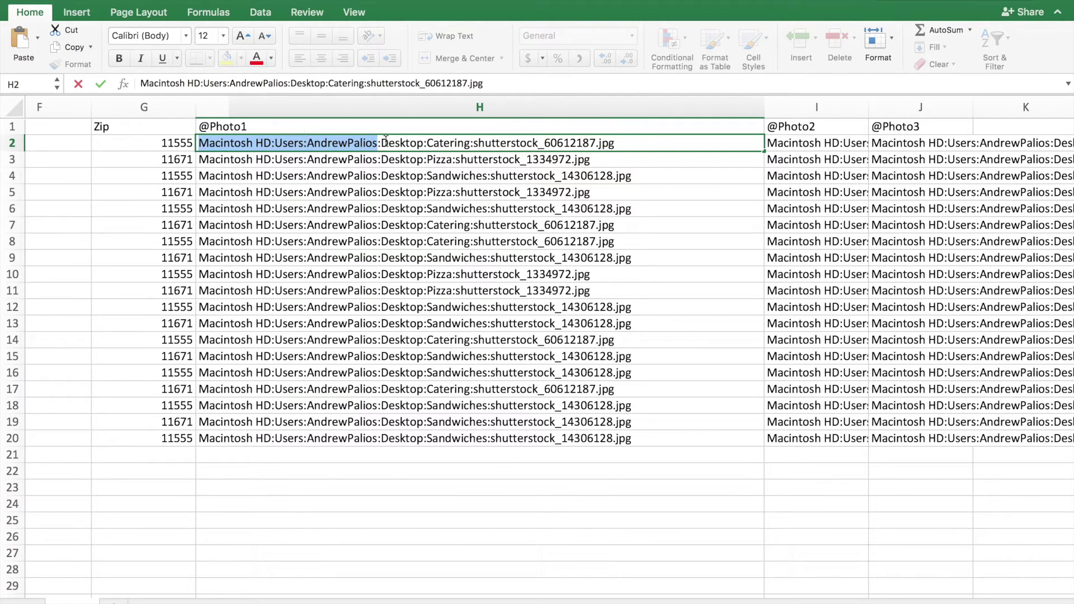
pyautogui.moveTo(386, 141); pyautogui.dragTo(469, 142)
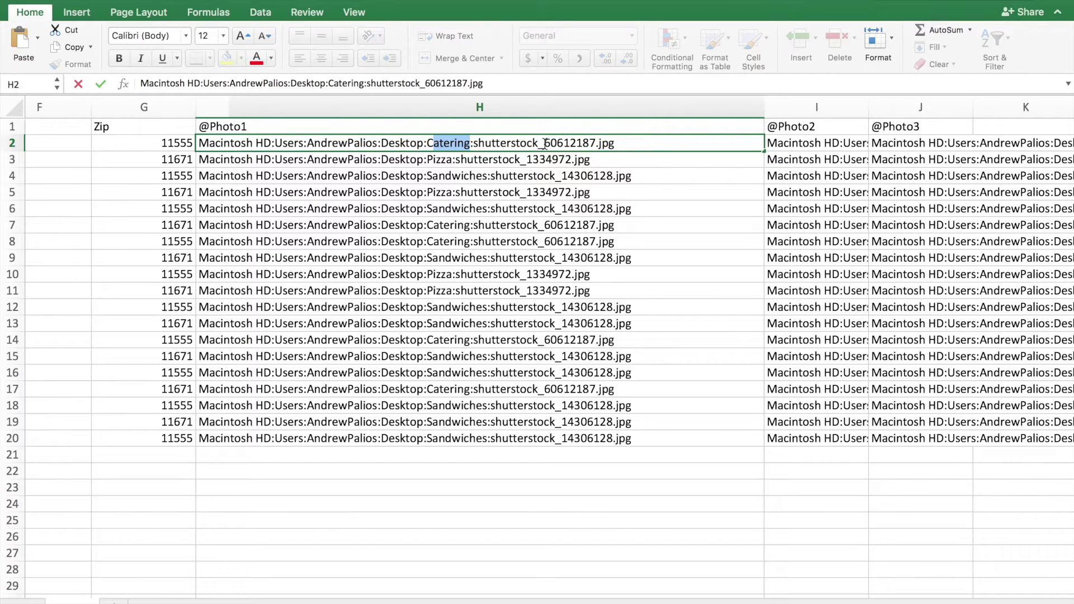
pyautogui.doubleClick(800, 143)
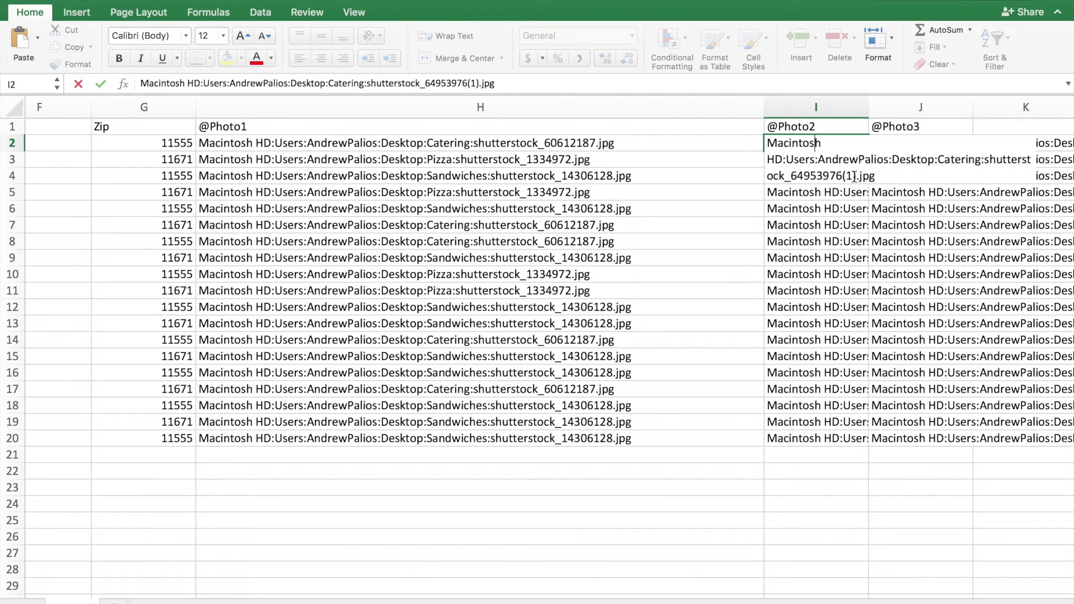
pyautogui.moveTo(854, 176); pyautogui.dragTo(811, 176)
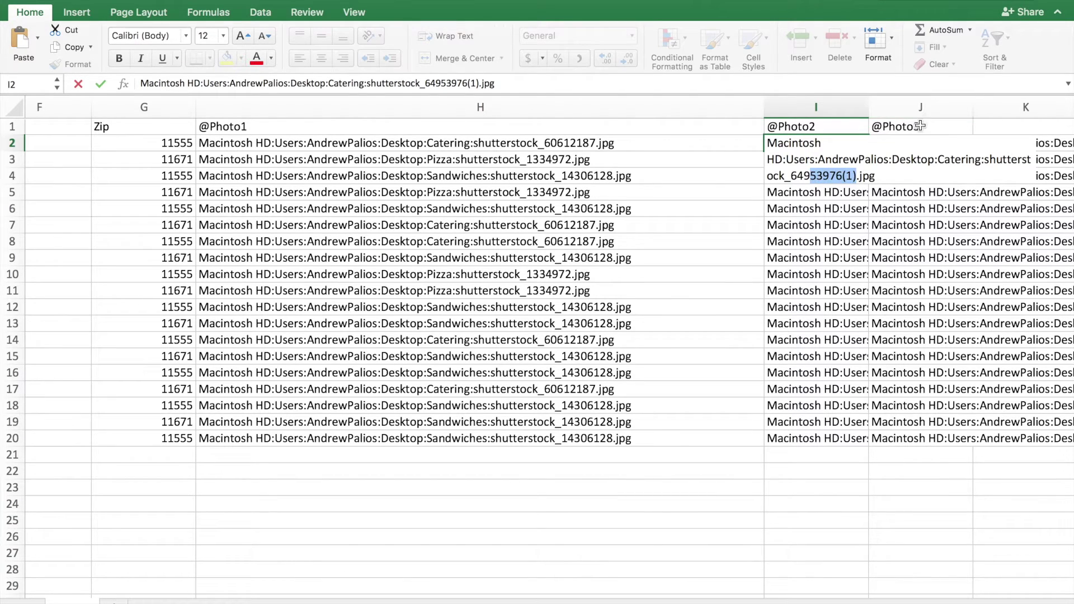
pyautogui.click(921, 126)
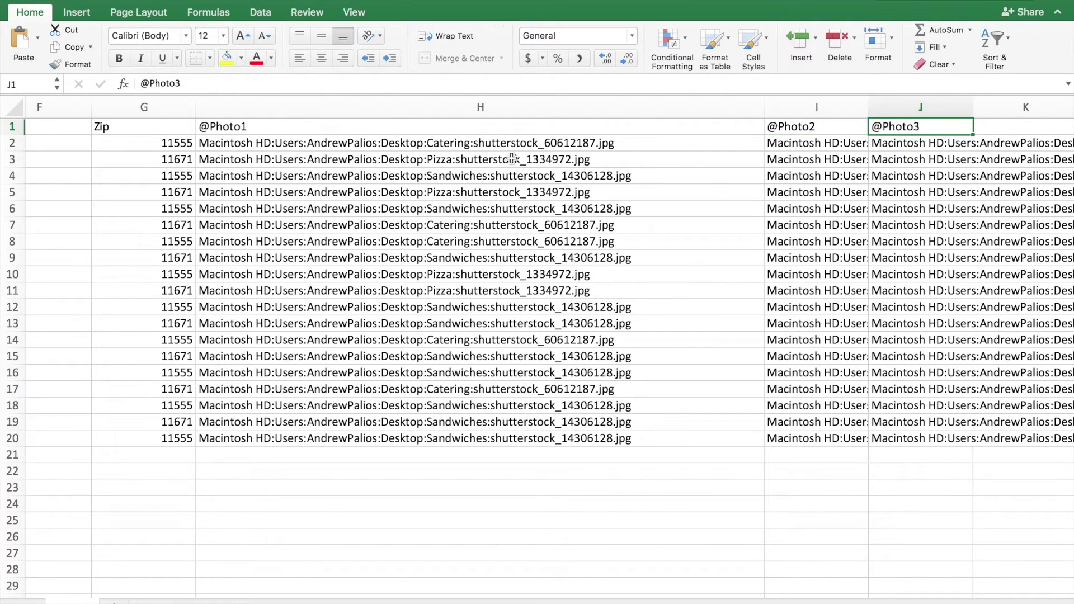
pyautogui.click(452, 146)
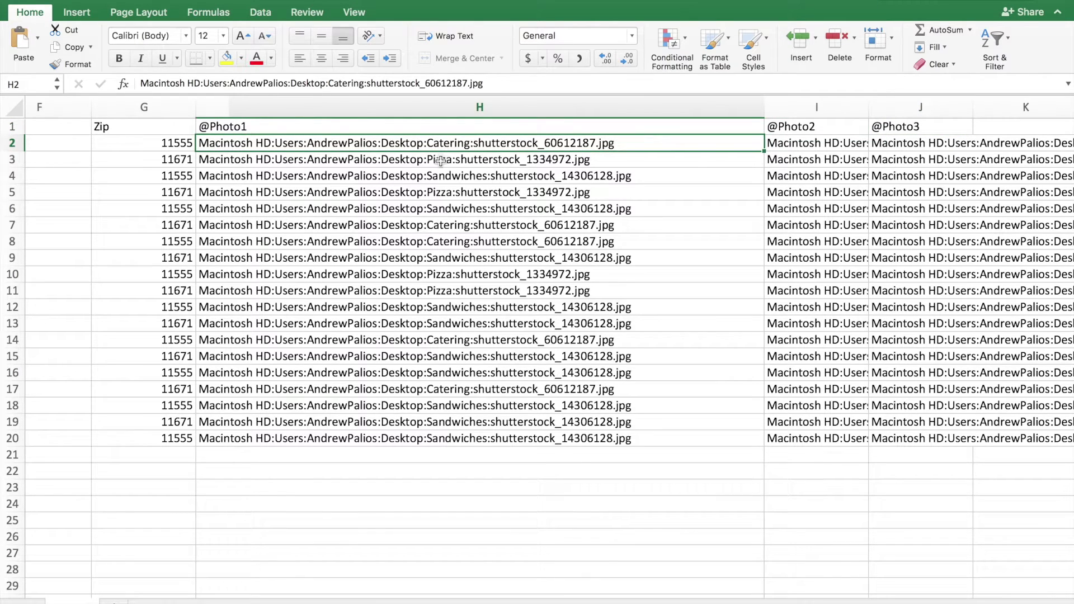
pyautogui.click(440, 161)
pyautogui.doubleClick(427, 160)
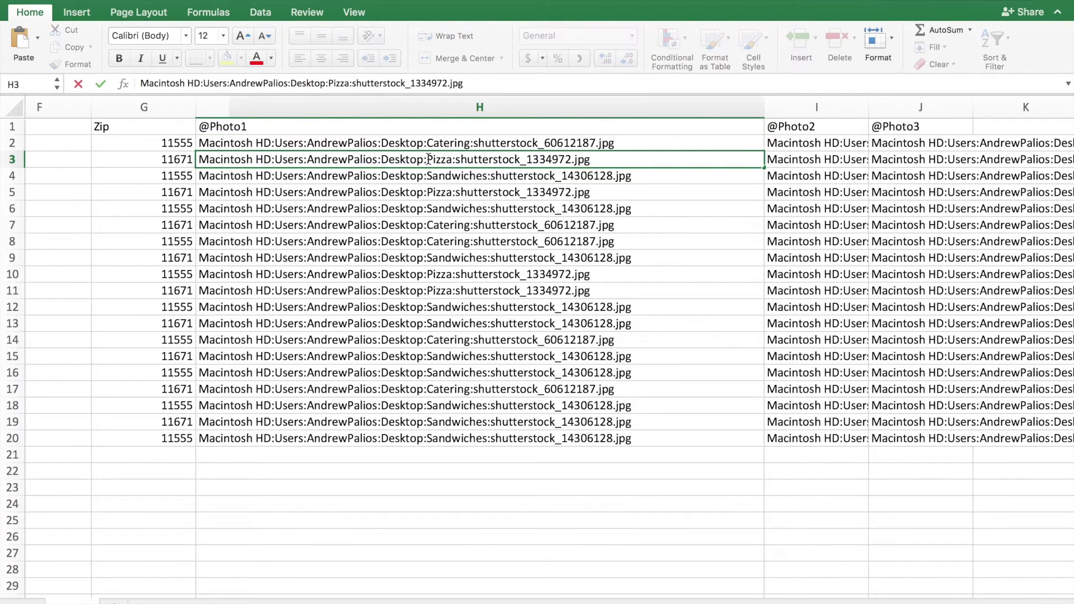
pyautogui.moveTo(427, 160); pyautogui.dragTo(442, 159)
pyautogui.click(431, 177)
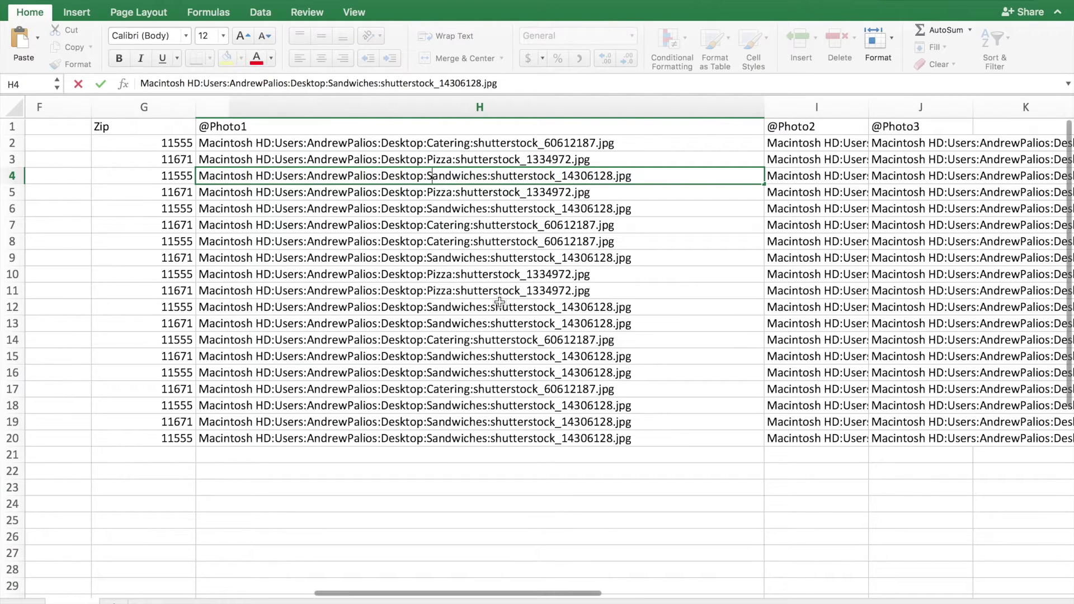
pyautogui.click(599, 372)
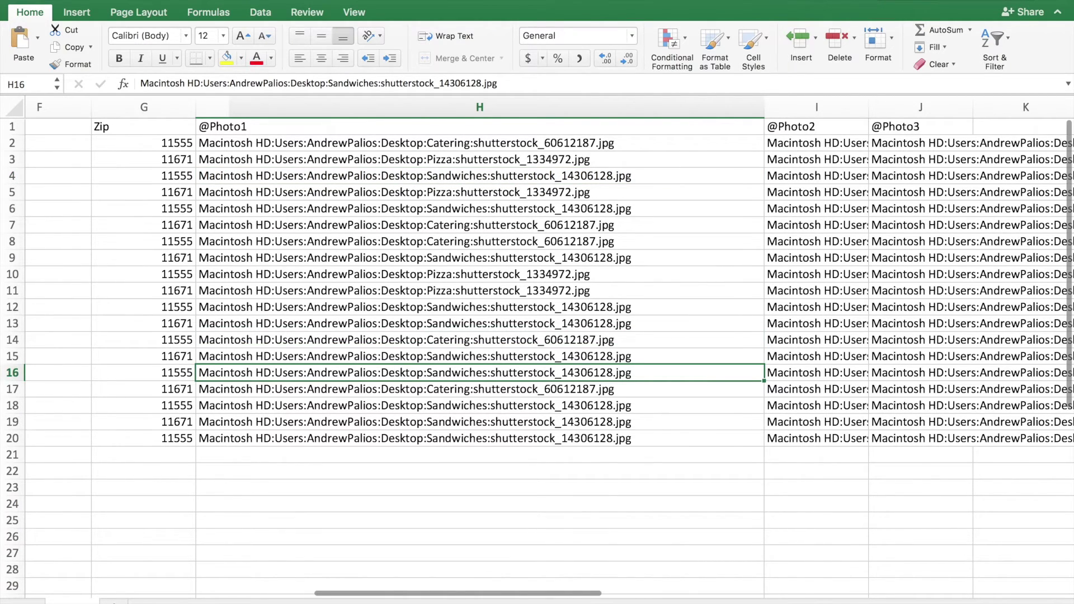
pyautogui.scroll(-3, 537, 347)
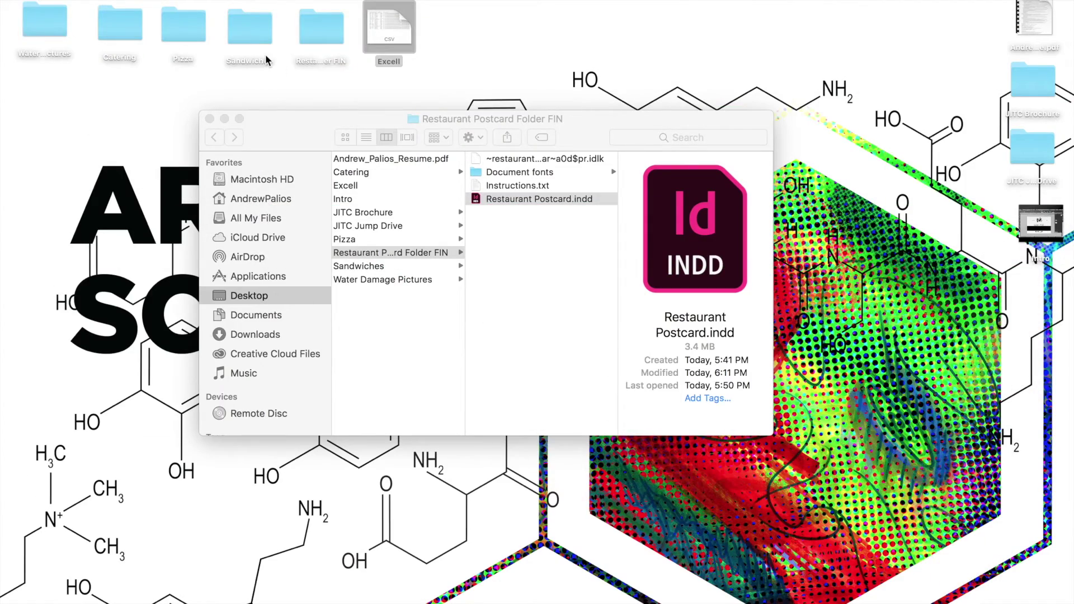
pyautogui.click(246, 44)
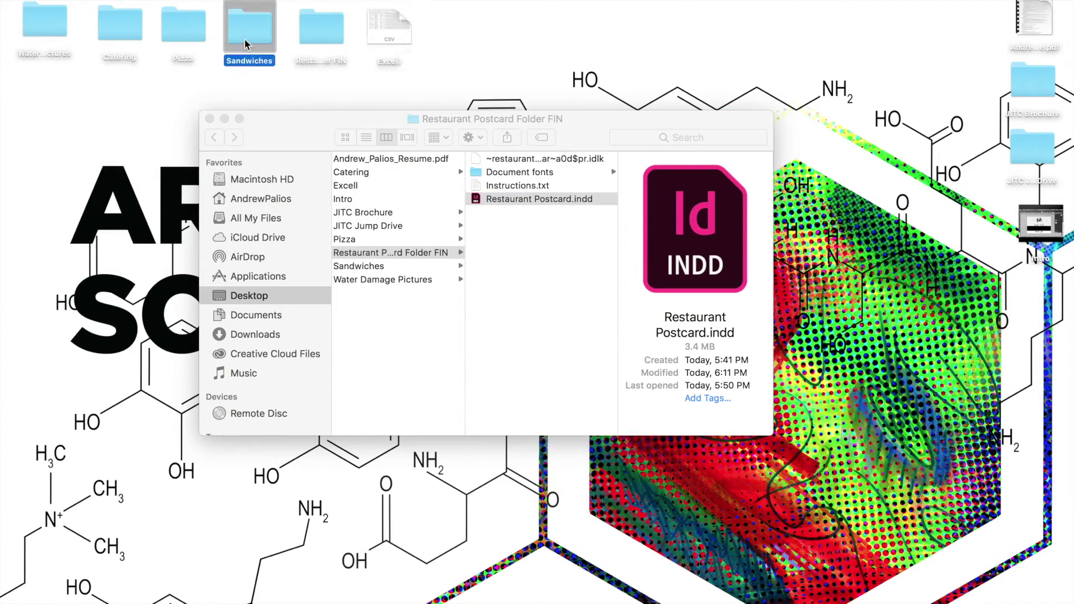
pyautogui.click(120, 37)
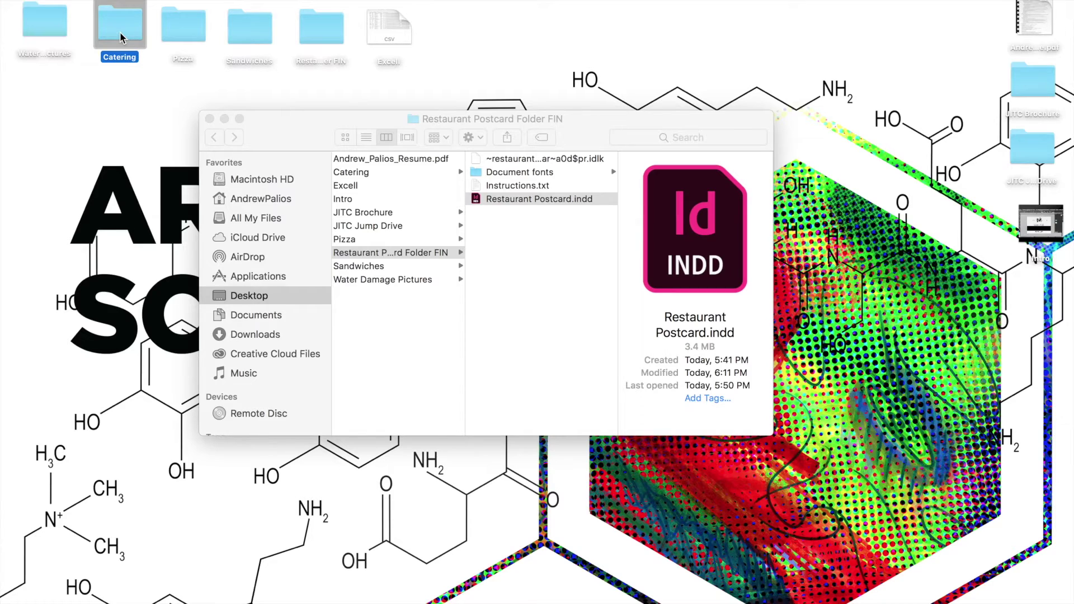
pyautogui.doubleClick(119, 37)
pyautogui.click(478, 114)
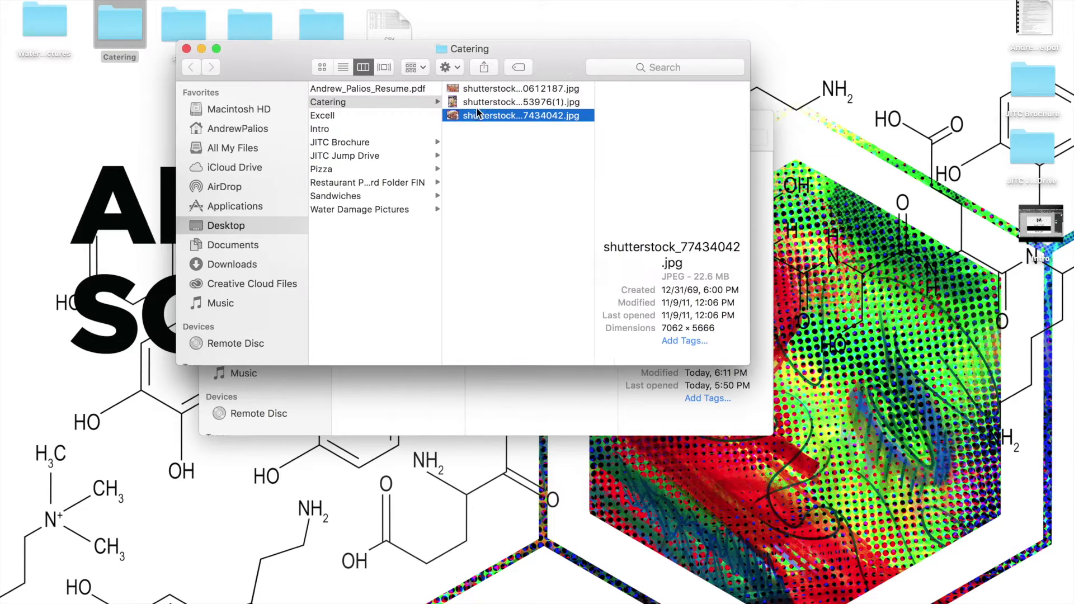
pyautogui.click(351, 197)
pyautogui.press('Right')
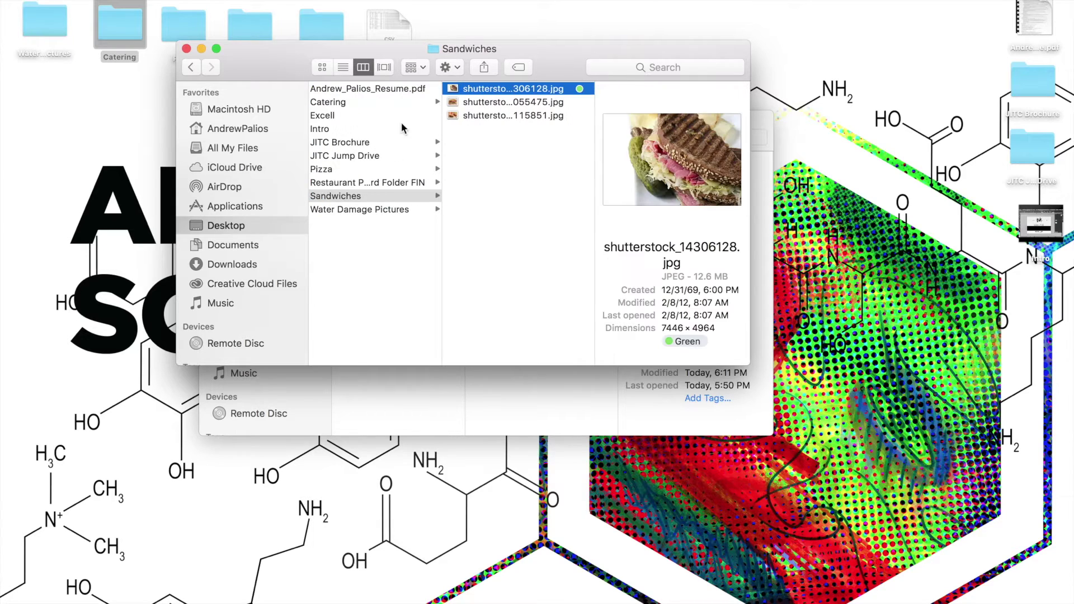
pyautogui.click(360, 170)
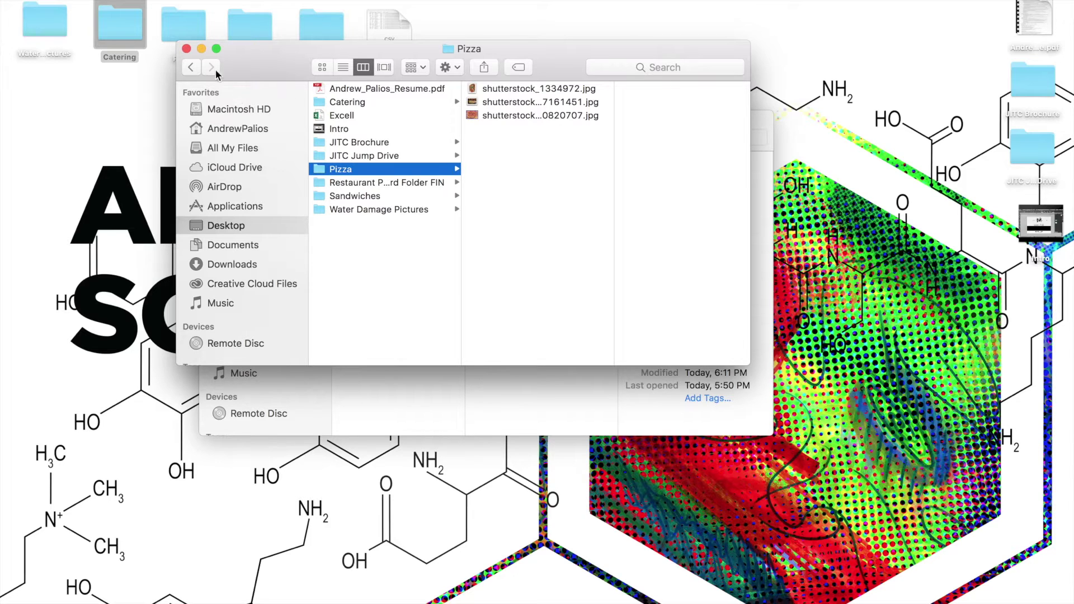
pyautogui.click(186, 48)
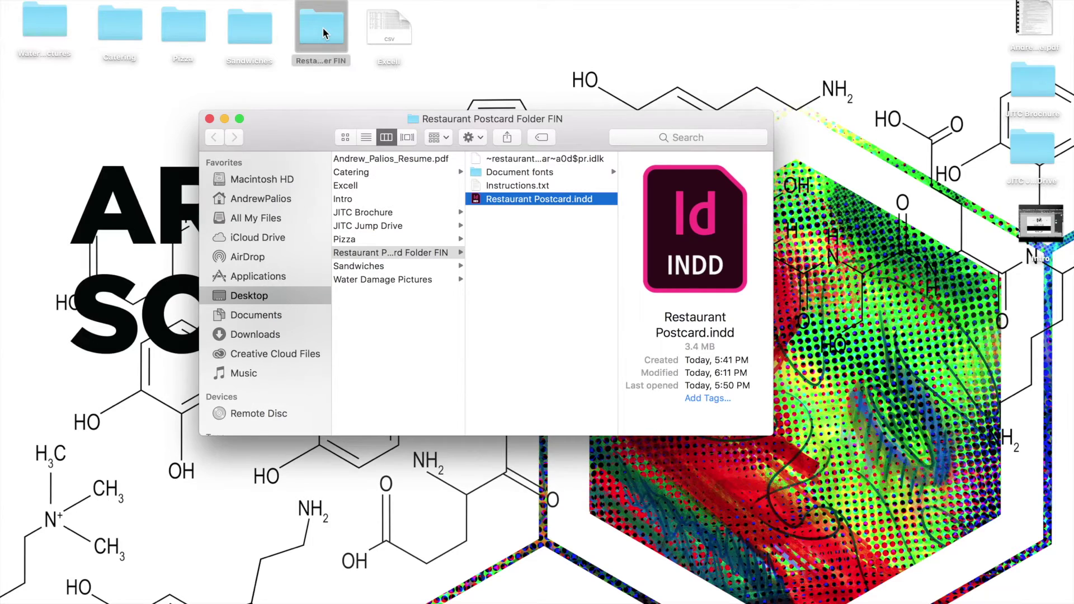
# Step: Open Restaurant Postcard.indd and place shutterstock_60612187.jpg into the left black photo frame
pyautogui.doubleClick(549, 199)
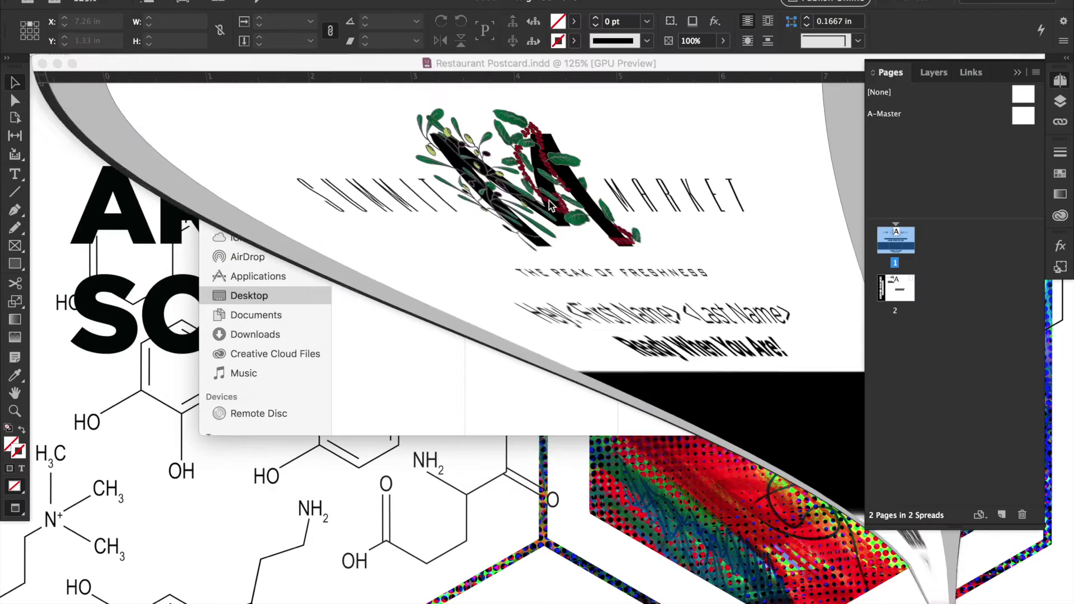
pyautogui.click(200, 423)
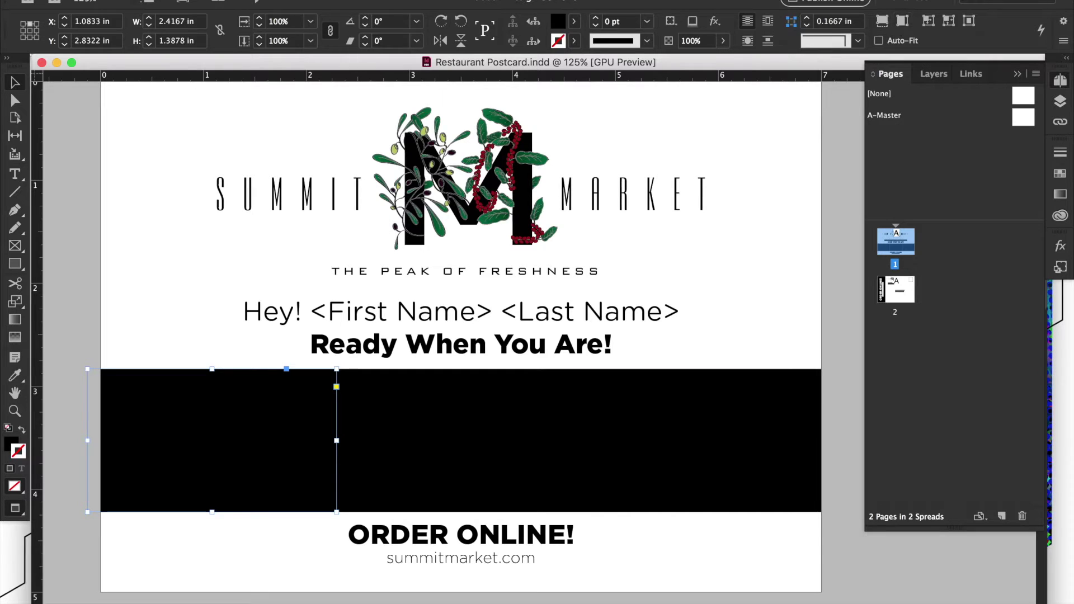
pyautogui.click(126, 0)
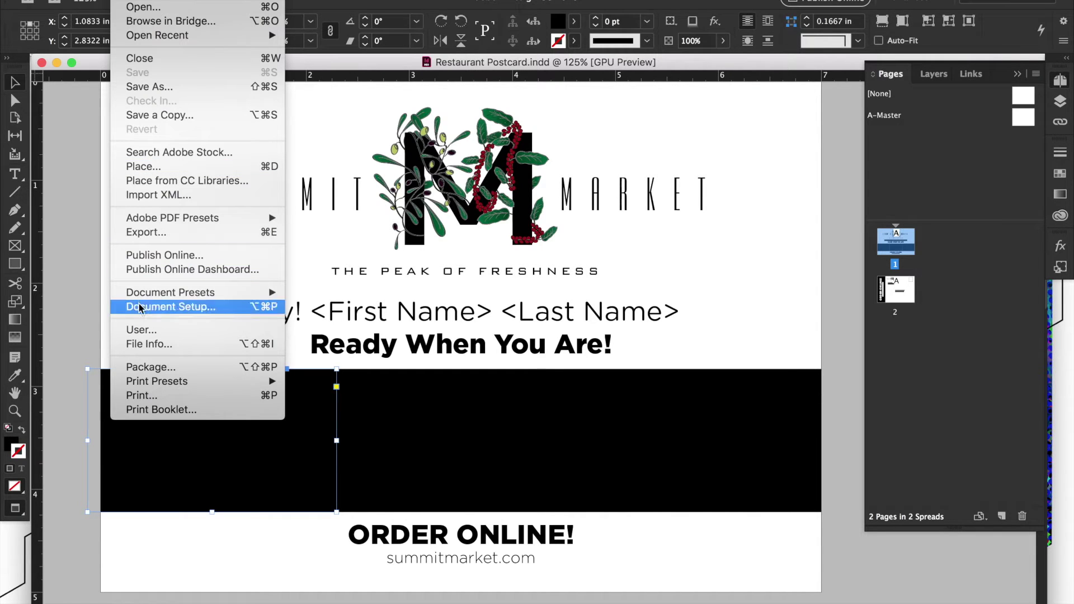
pyautogui.click(145, 166)
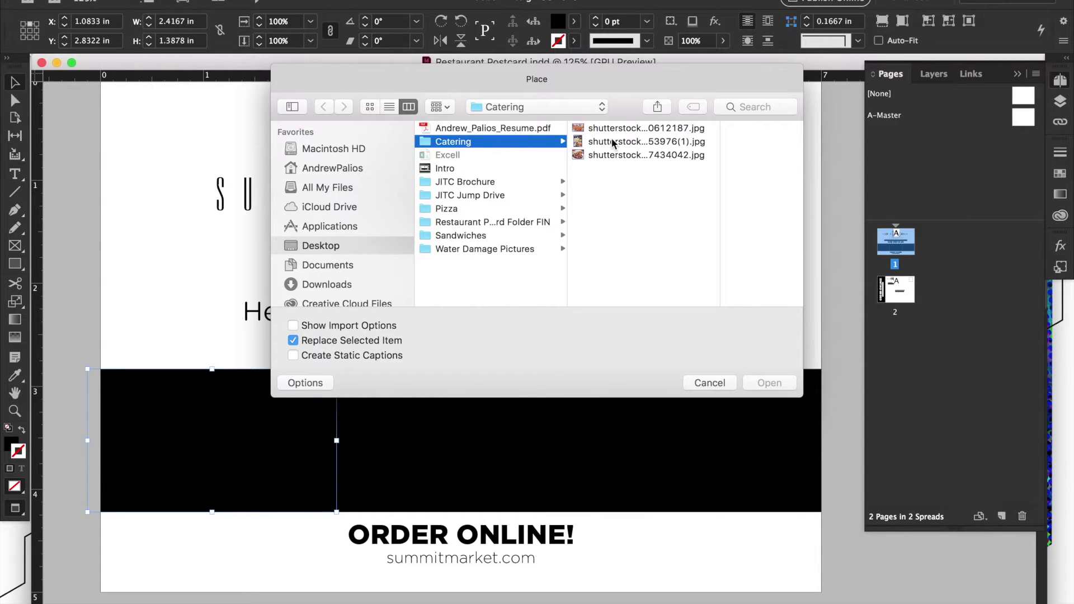
pyautogui.click(635, 130)
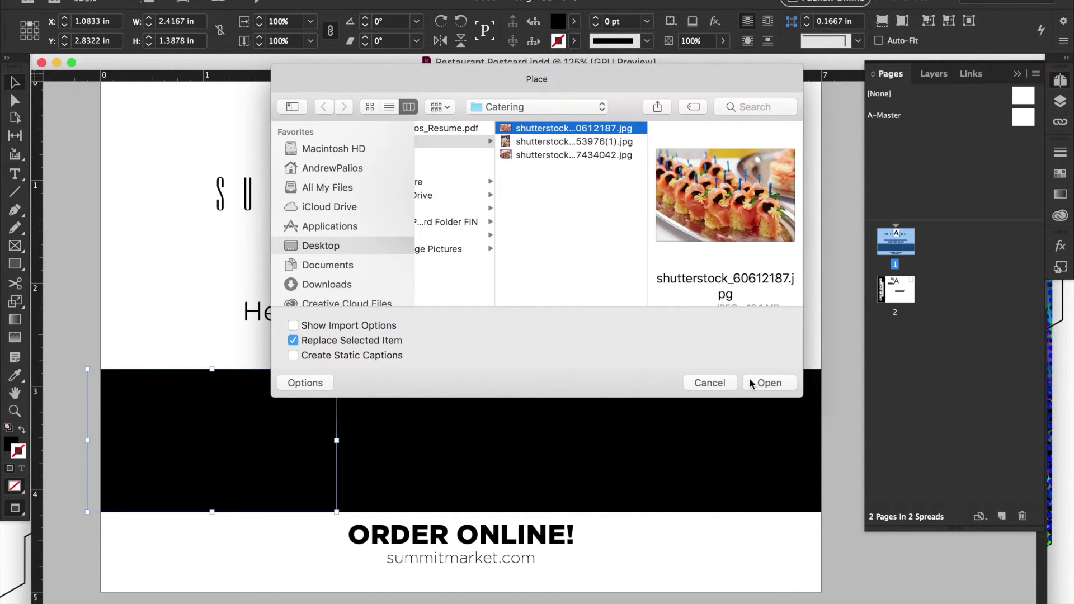
pyautogui.click(768, 382)
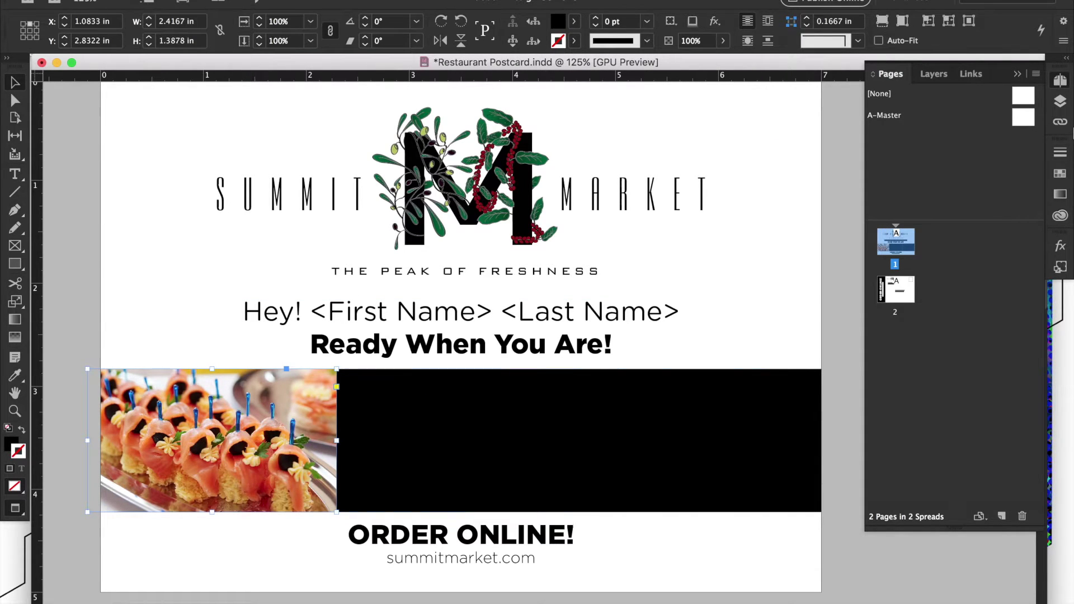
# Step: Check the image's link info, then delete the placed photo so the postcard has 0 links
pyautogui.click(971, 74)
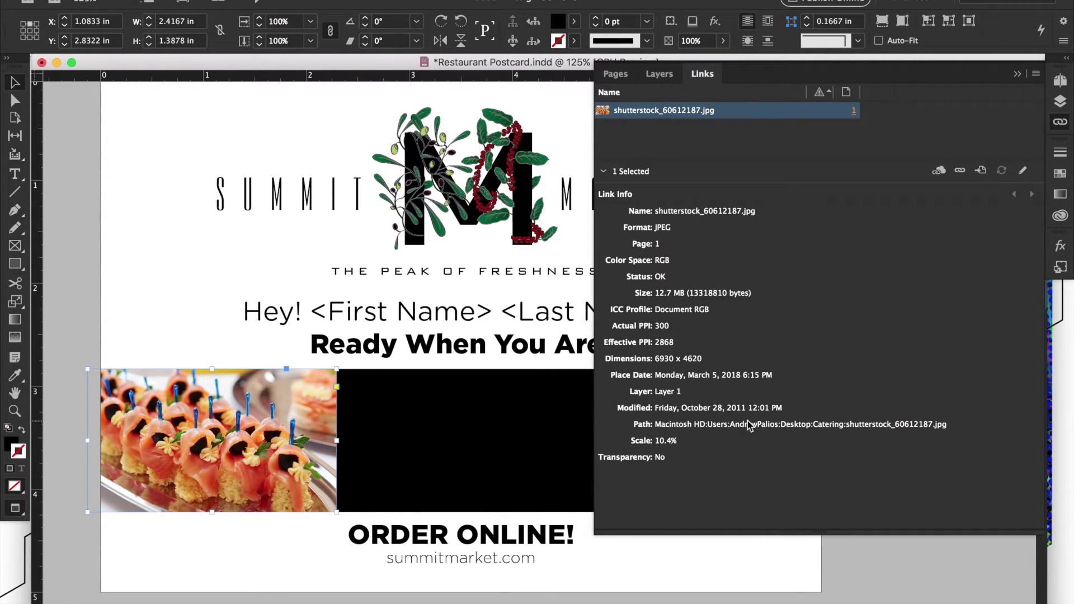
pyautogui.click(90, 143)
pyautogui.click(207, 443)
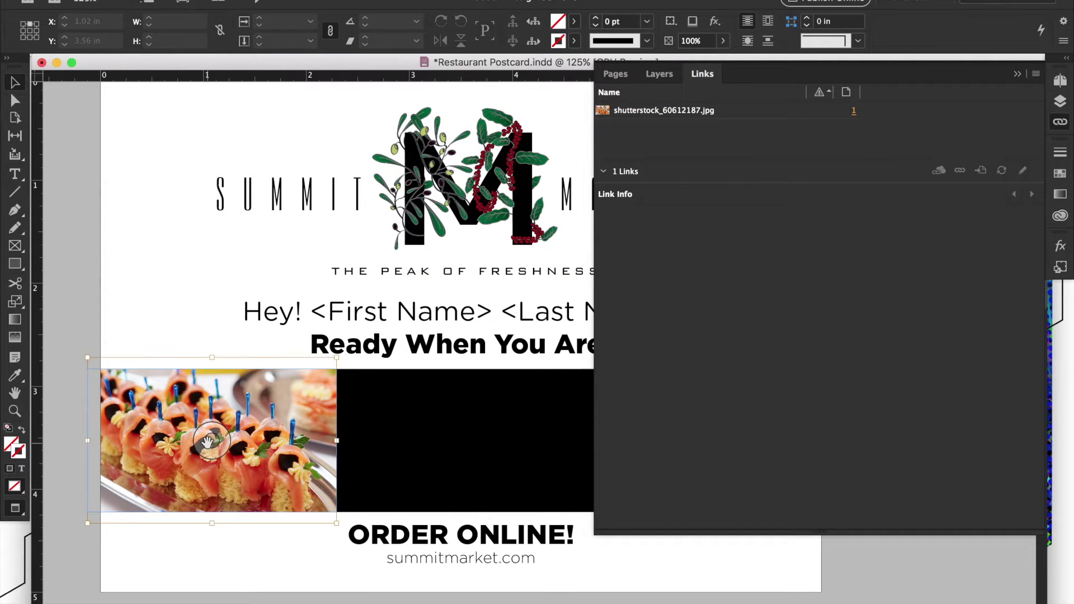
pyautogui.press('Delete')
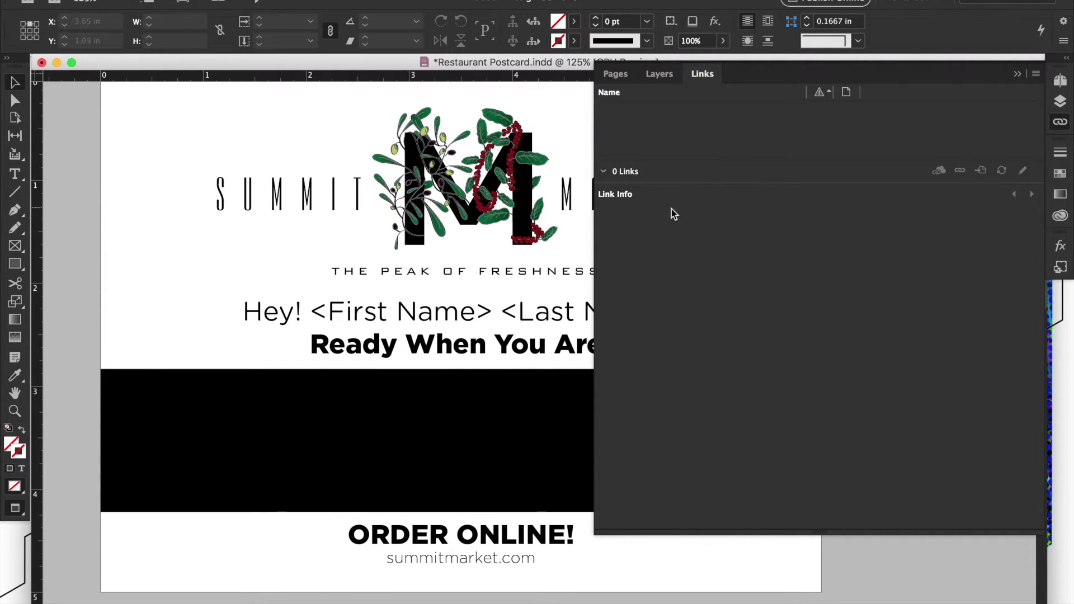
pyautogui.moveTo(595, 234); pyautogui.dragTo(990, 213)
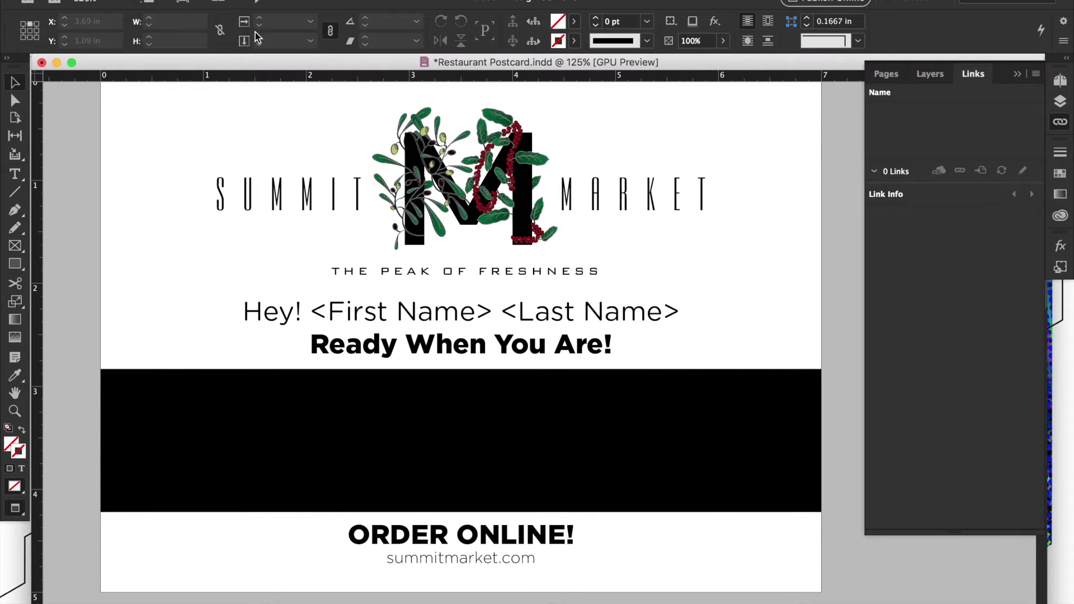
# Step: Minimize the InDesign postcard and bring the Excell data spreadsheet to the front
pyautogui.click(57, 62)
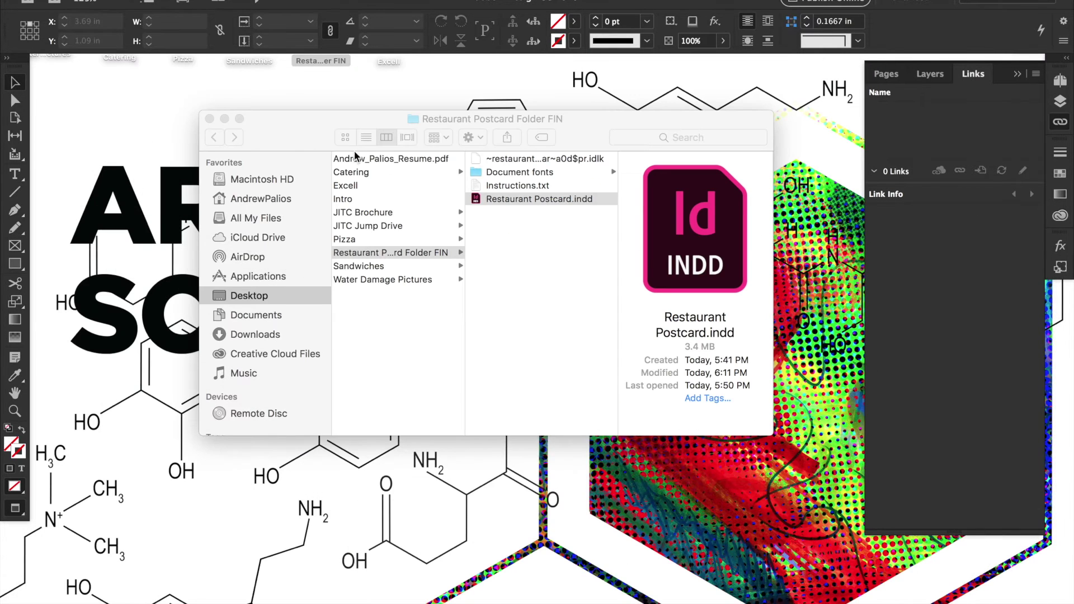
pyautogui.click(358, 124)
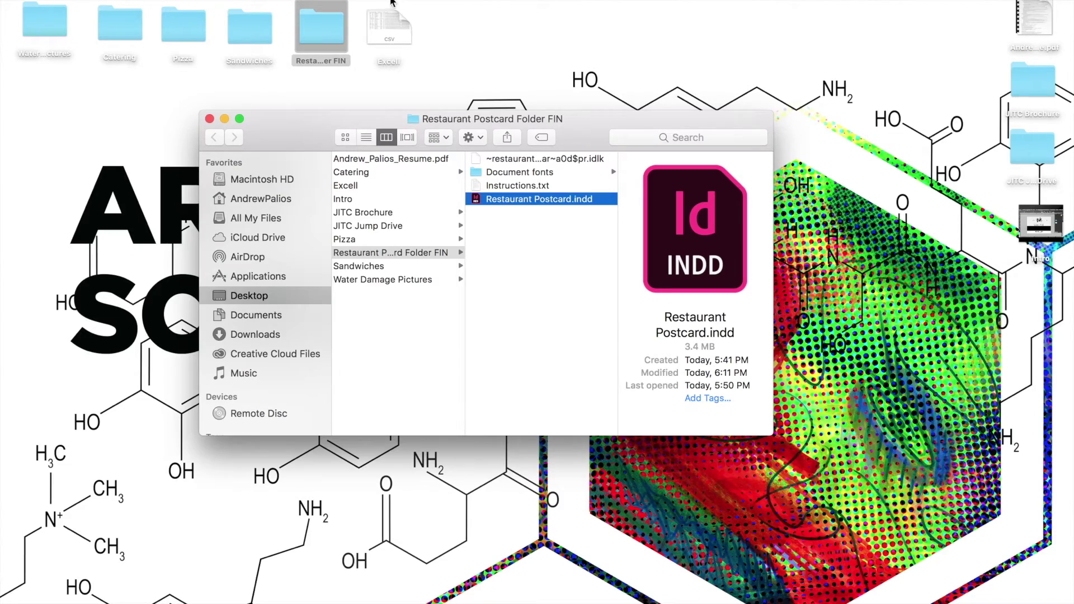
pyautogui.click(389, 28)
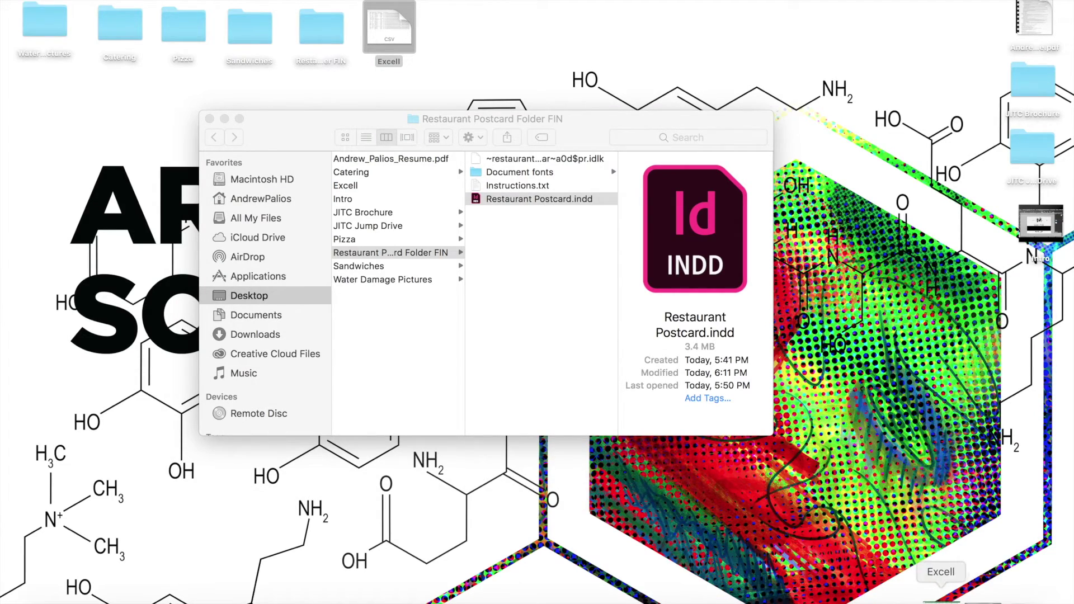
pyautogui.click(947, 594)
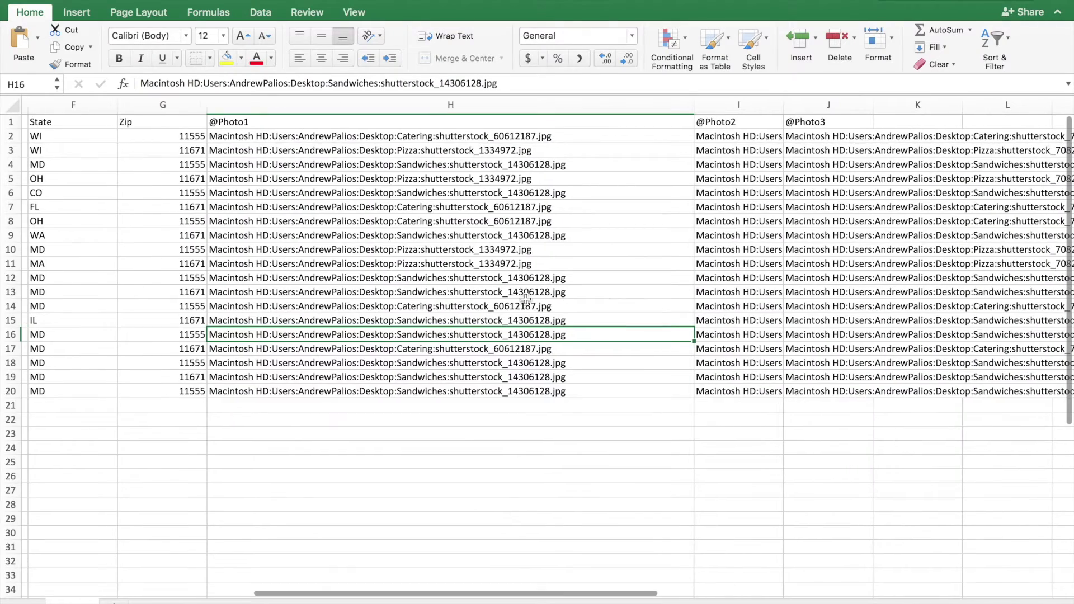
# Step: Check the Last Name, Address 1 and Address 2 headers, then open header cell H1 for editing
pyautogui.hscroll(-10, 264, 178)
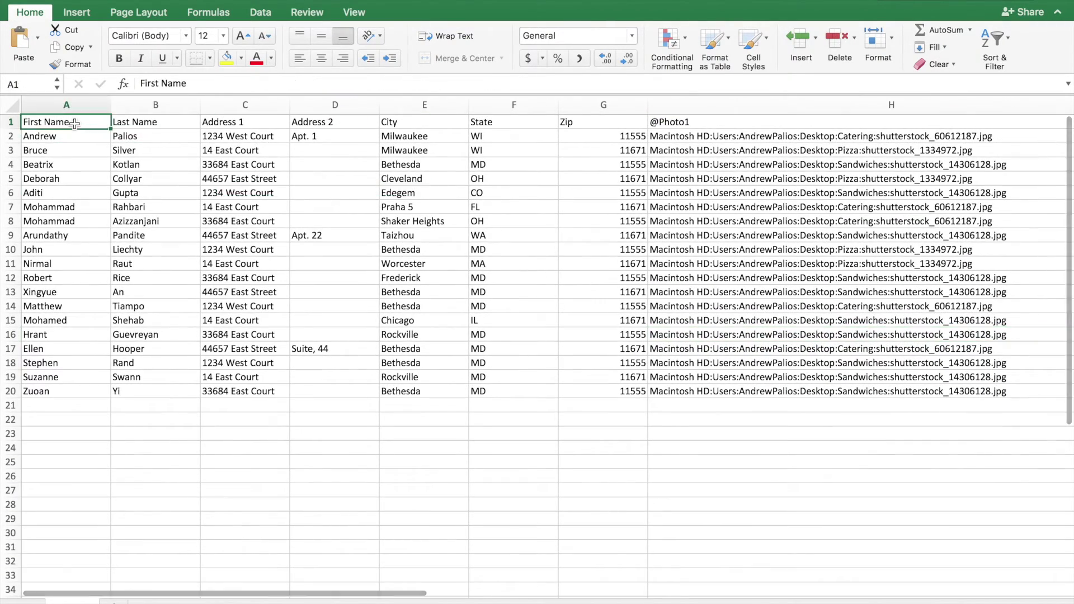
pyautogui.click(137, 121)
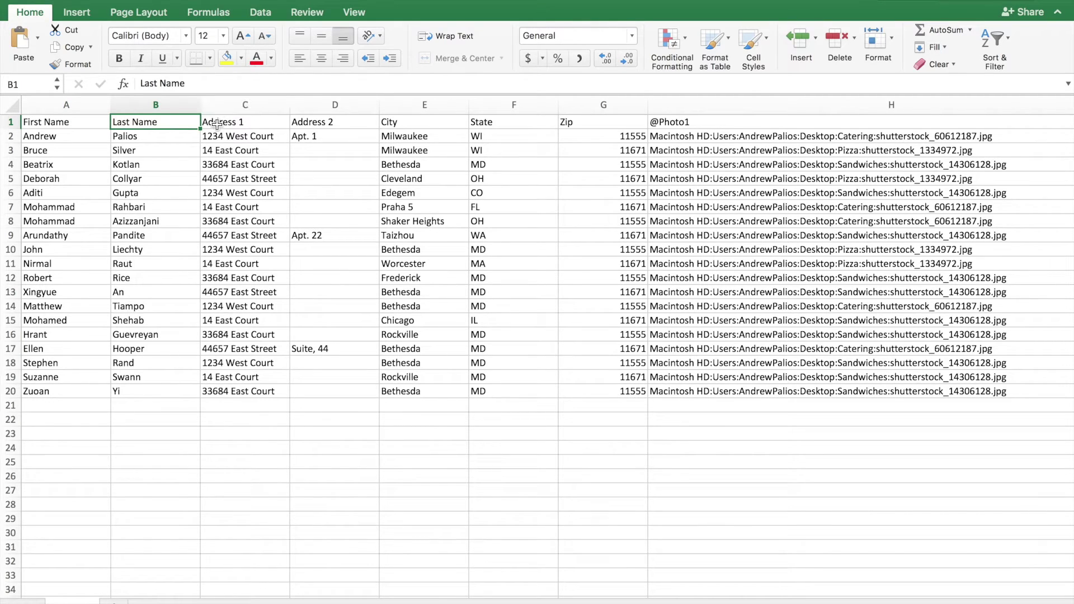
pyautogui.click(217, 125)
pyautogui.click(320, 123)
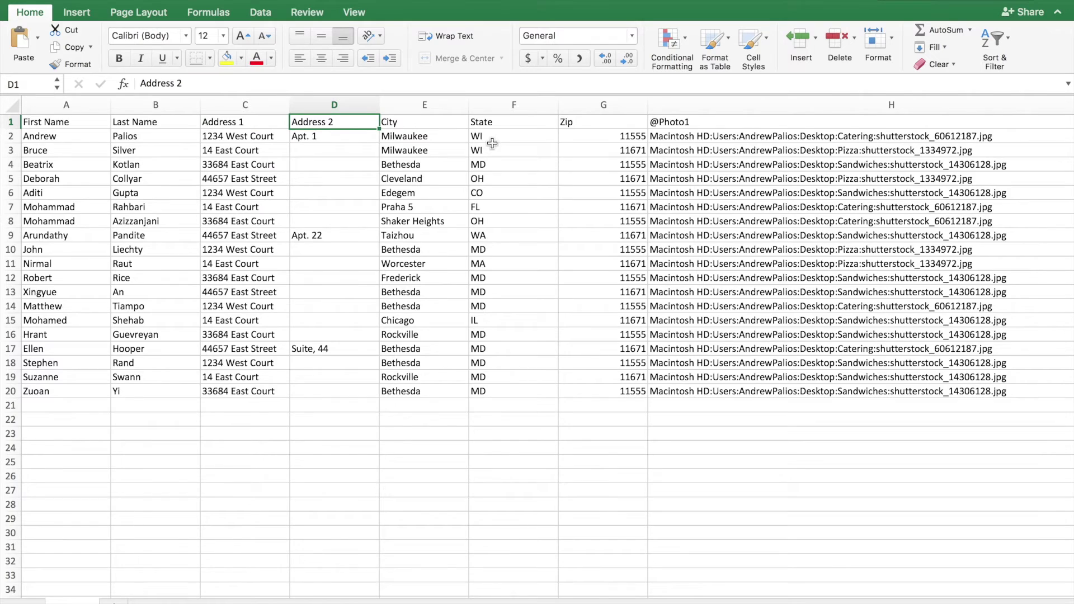
pyautogui.hscroll(1, 527, 172)
pyautogui.hscroll(1, 527, 173)
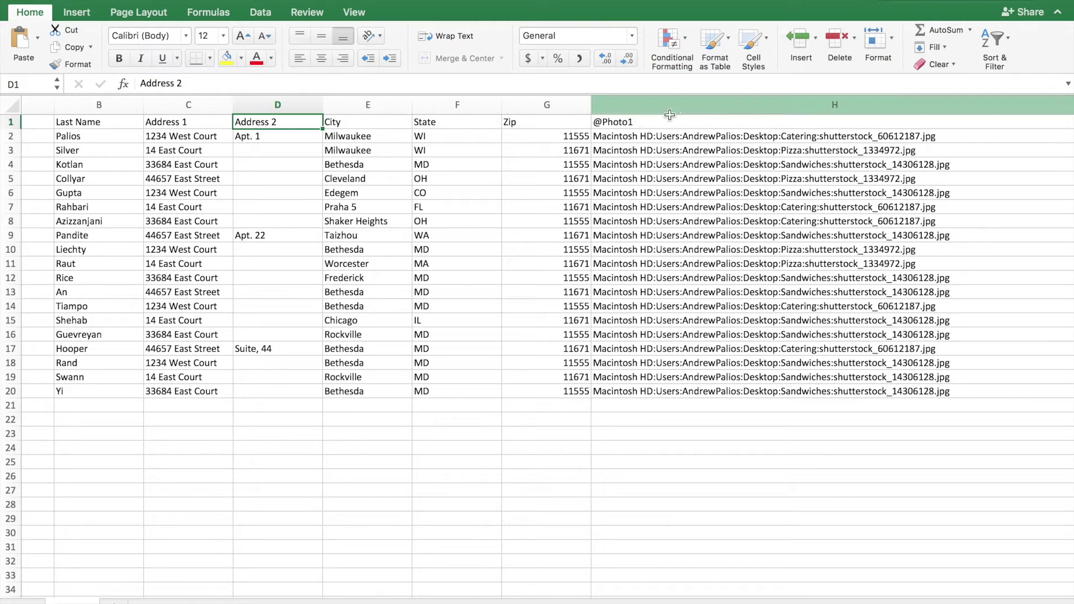
pyautogui.doubleClick(629, 122)
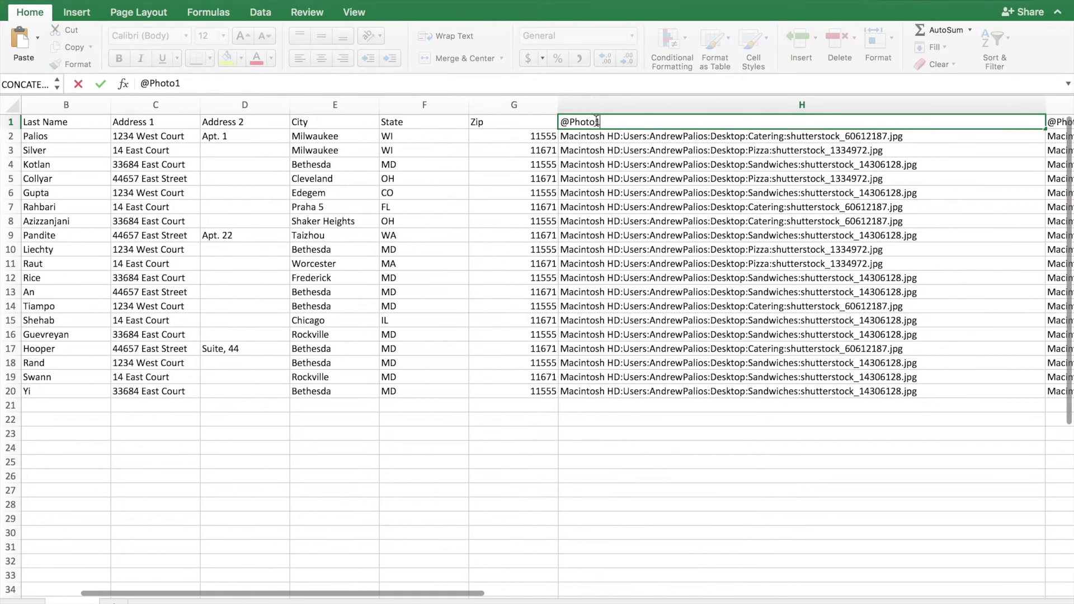
pyautogui.press('Return')
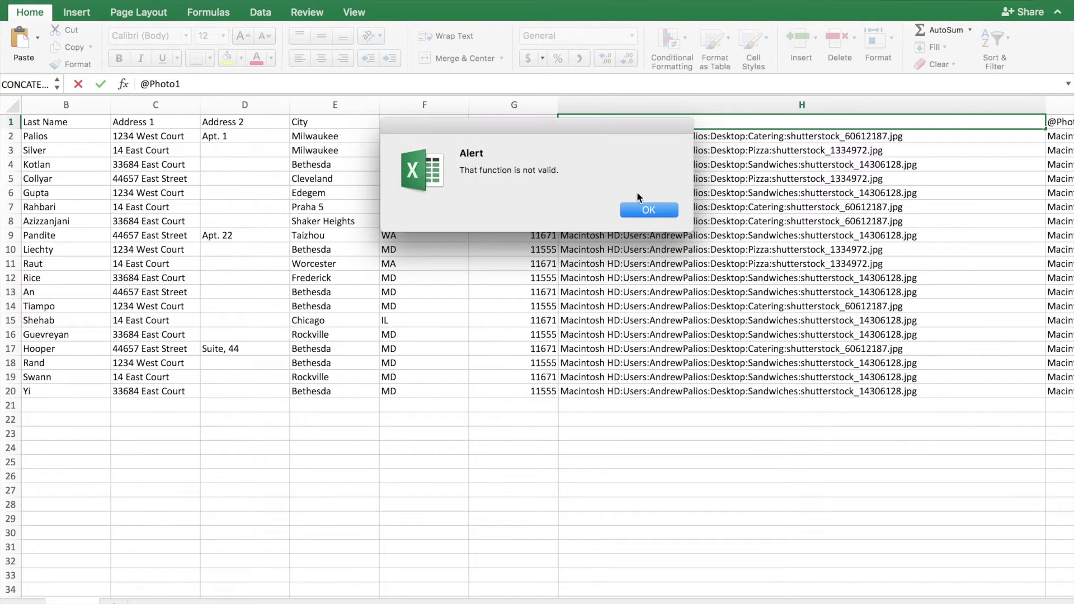
pyautogui.click(639, 213)
pyautogui.click(614, 150)
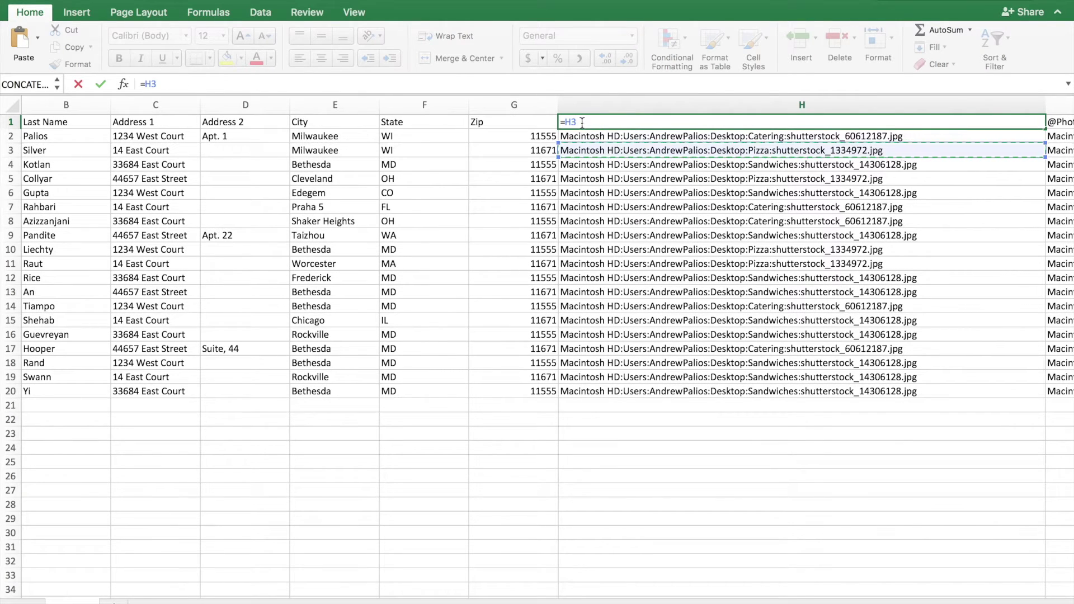
pyautogui.press('super+z')
pyautogui.press('Home')
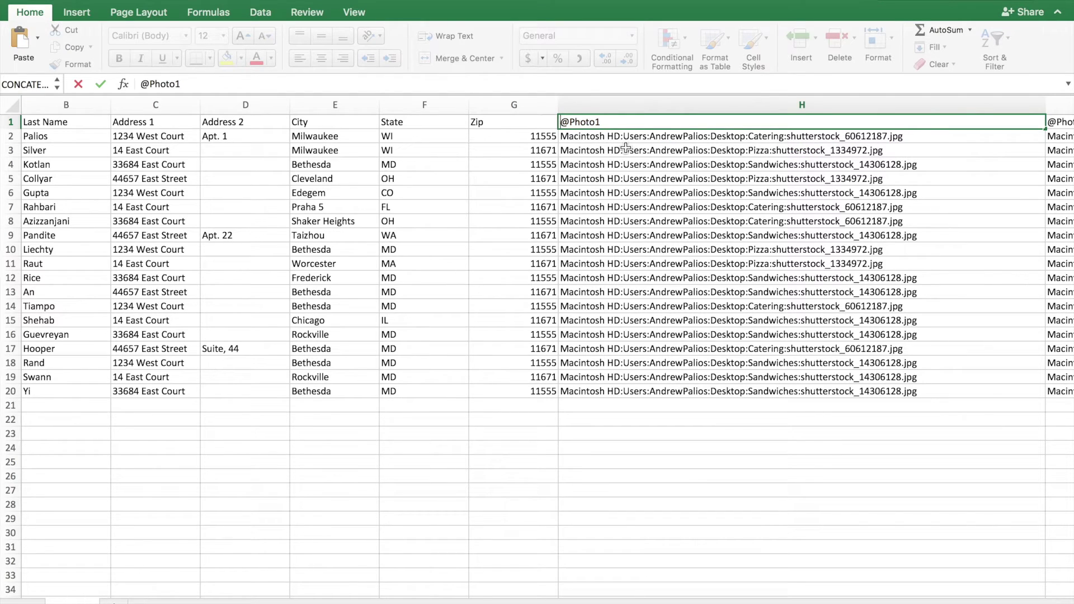
pyautogui.write("'")
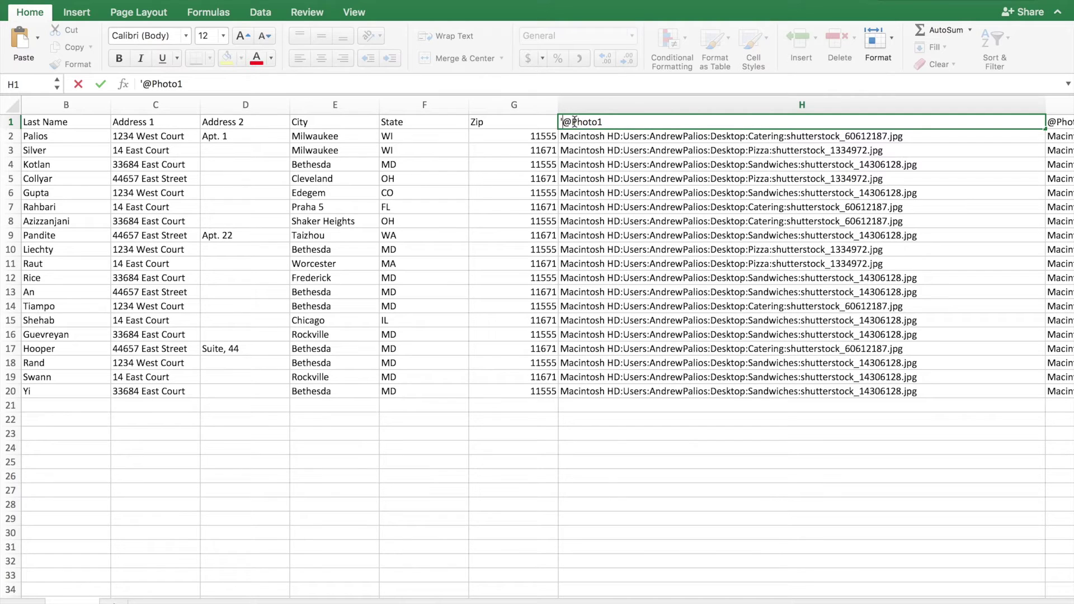
pyautogui.click(633, 166)
pyautogui.hscroll(5, 593, 123)
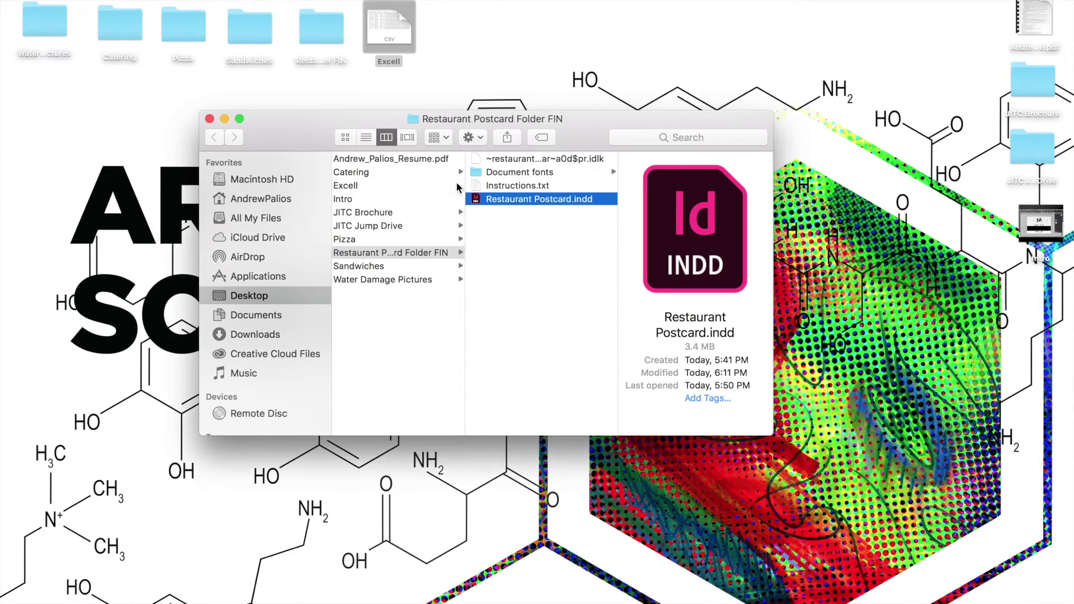
# Step: Open Restaurant Postcard.indd from the Restaurant Postcard Folder FIN in InDesign
pyautogui.doubleClick(536, 198)
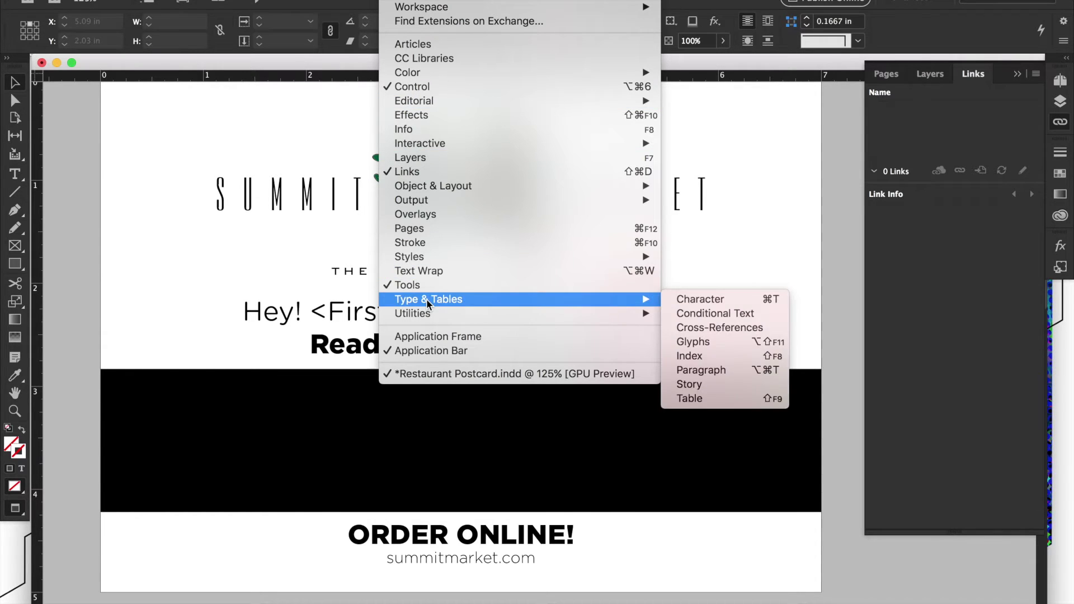
# Step: Show the Data Merge panel from Window > Utilities, moved beside the postcard and enlarged
pyautogui.moveTo(421, 314)
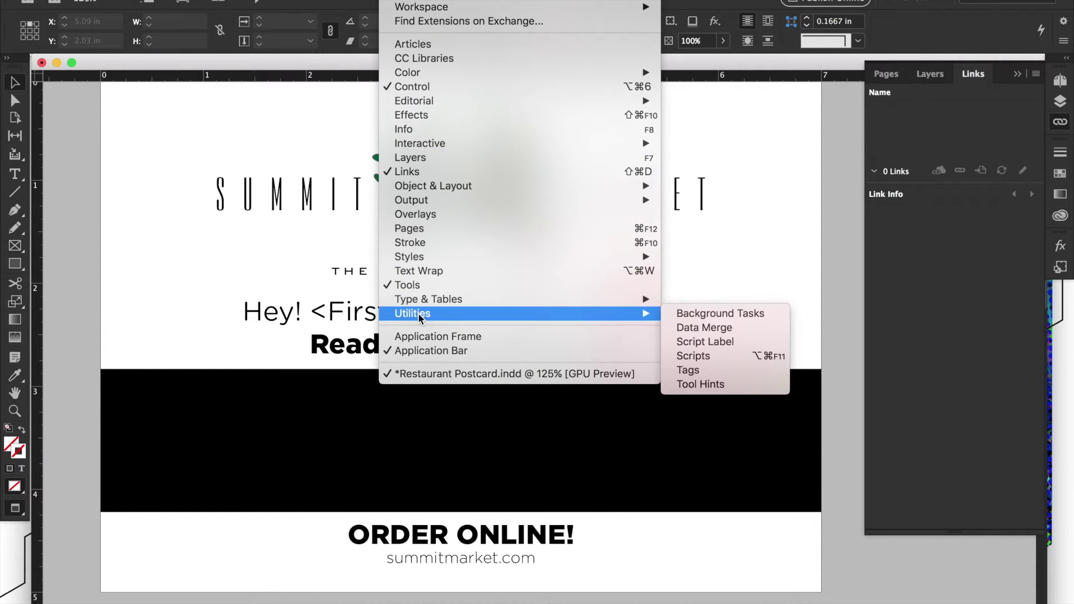
pyautogui.click(689, 330)
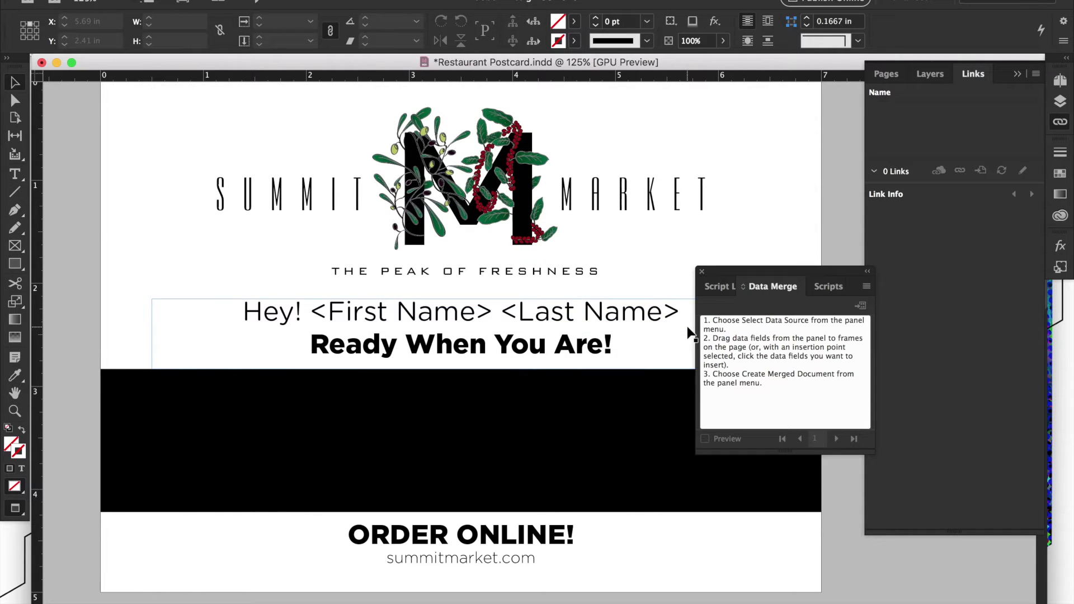
pyautogui.moveTo(842, 271); pyautogui.dragTo(727, 108)
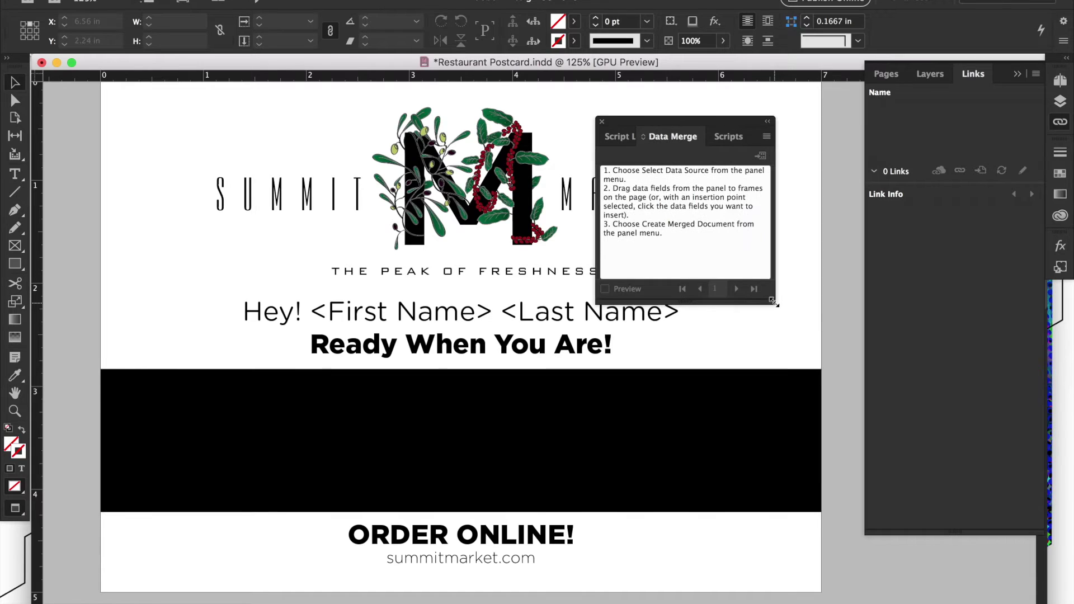
pyautogui.moveTo(774, 302); pyautogui.dragTo(814, 369)
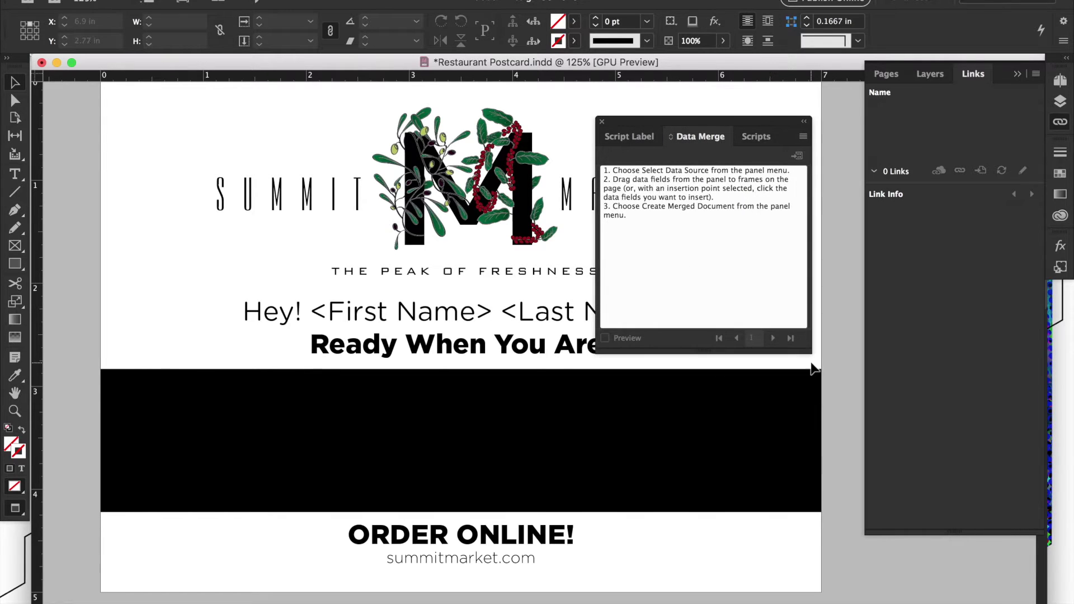
# Step: Choose Excell.csv on the Desktop as the Data Merge data source
pyautogui.click(802, 138)
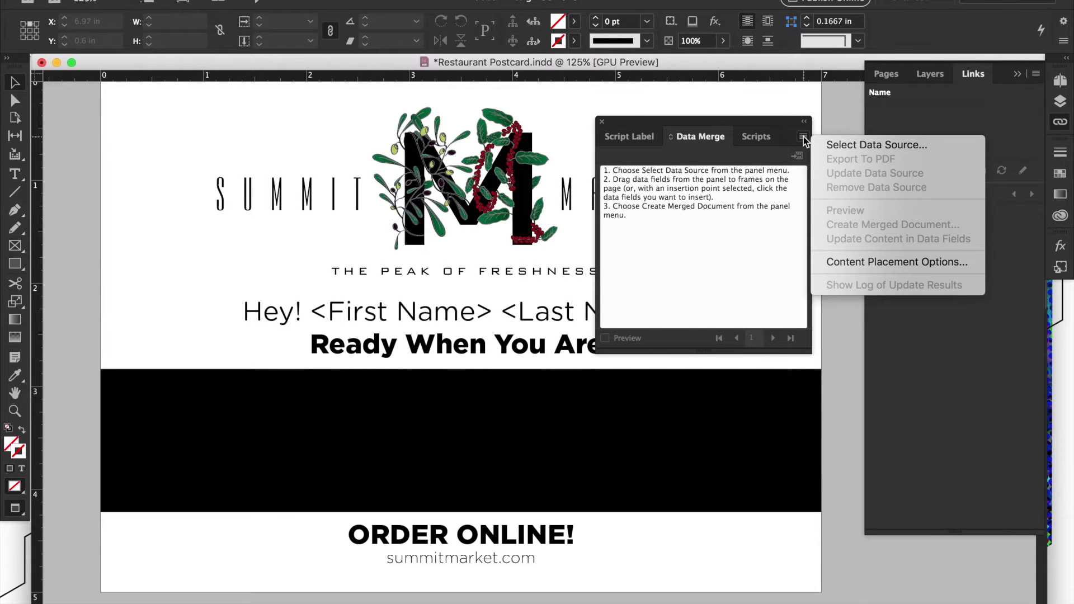
pyautogui.click(851, 146)
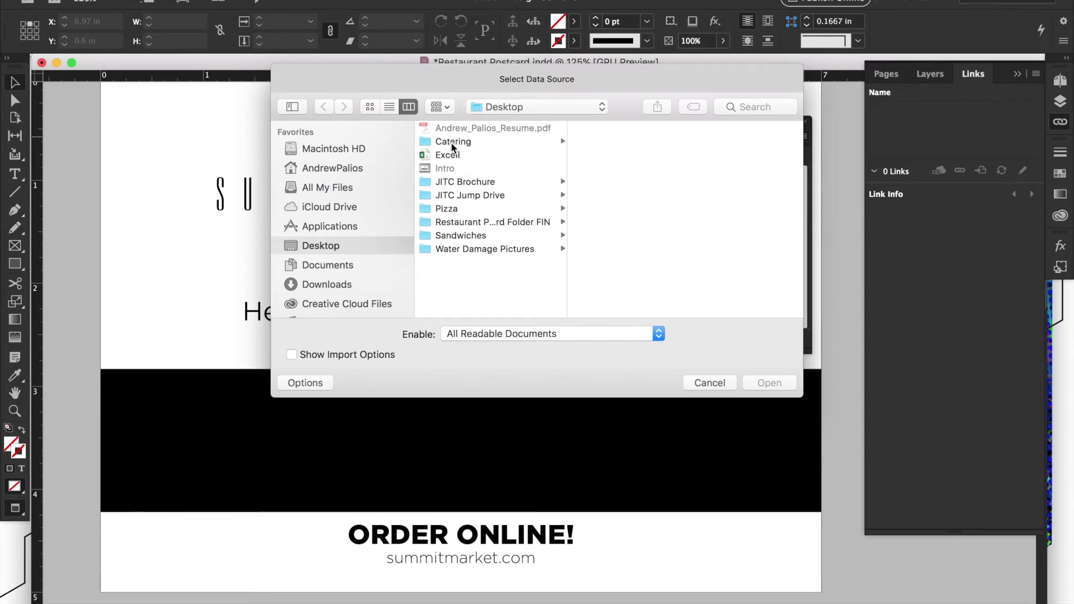
pyautogui.click(450, 159)
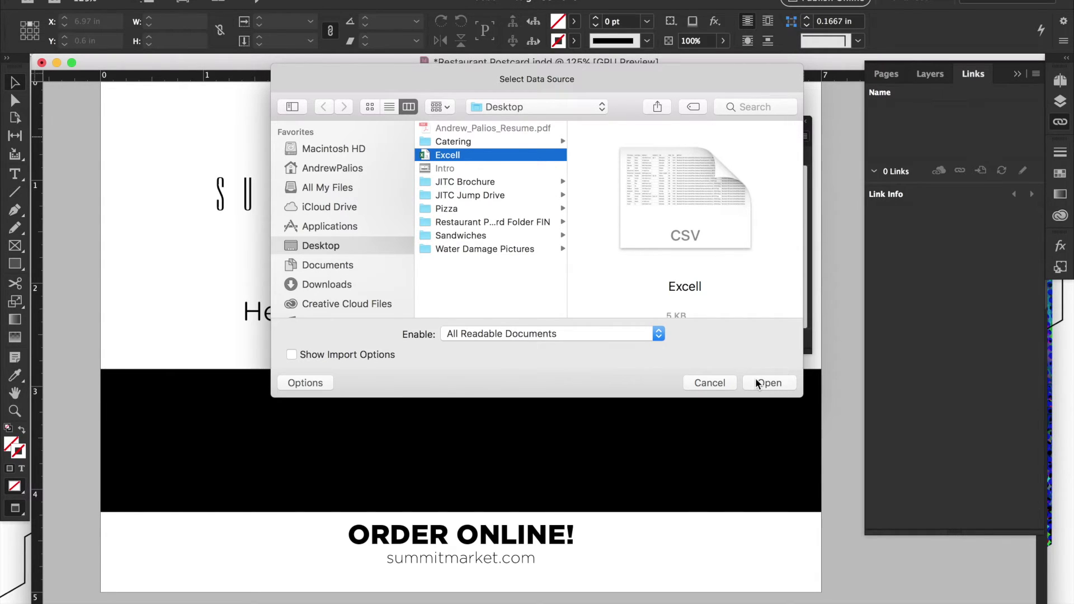
pyautogui.click(763, 383)
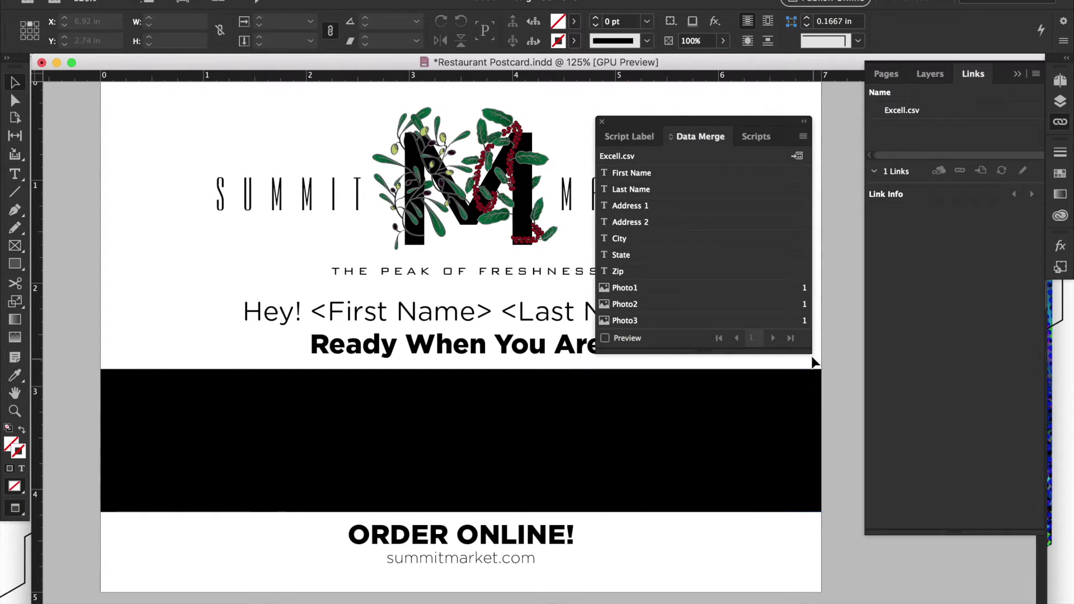
# Step: Lengthen the Data Merge field list and reposition the panel so the full headline shows
pyautogui.moveTo(810, 353); pyautogui.dragTo(816, 472)
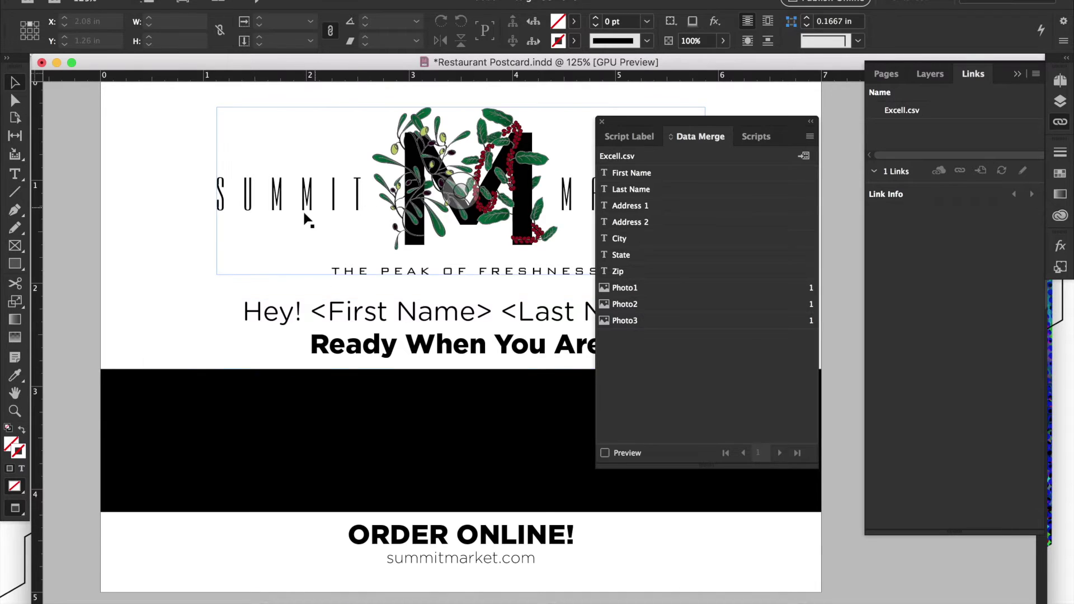
pyautogui.hscroll(5, 306, 218)
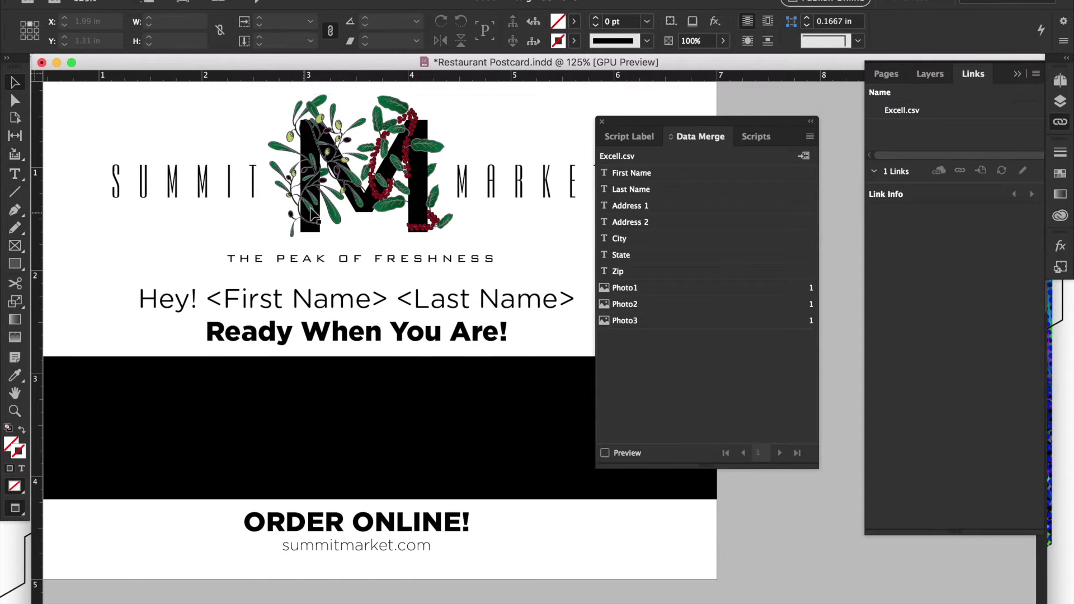
pyautogui.moveTo(718, 121); pyautogui.dragTo(777, 131)
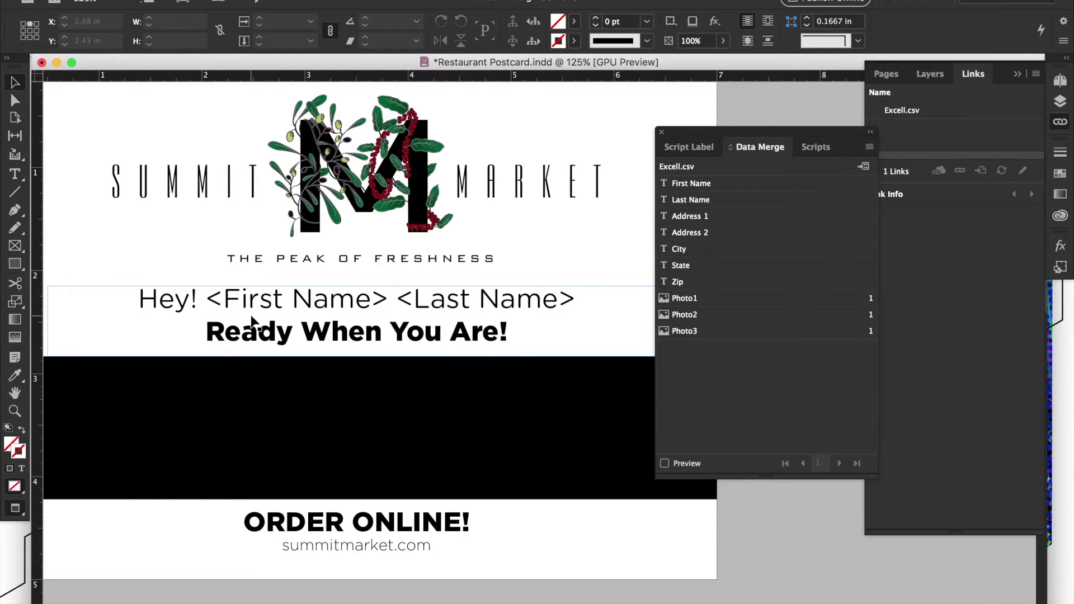
# Step: Replace the headline's <First Name> placeholder with the First Name merge field
pyautogui.doubleClick(273, 300)
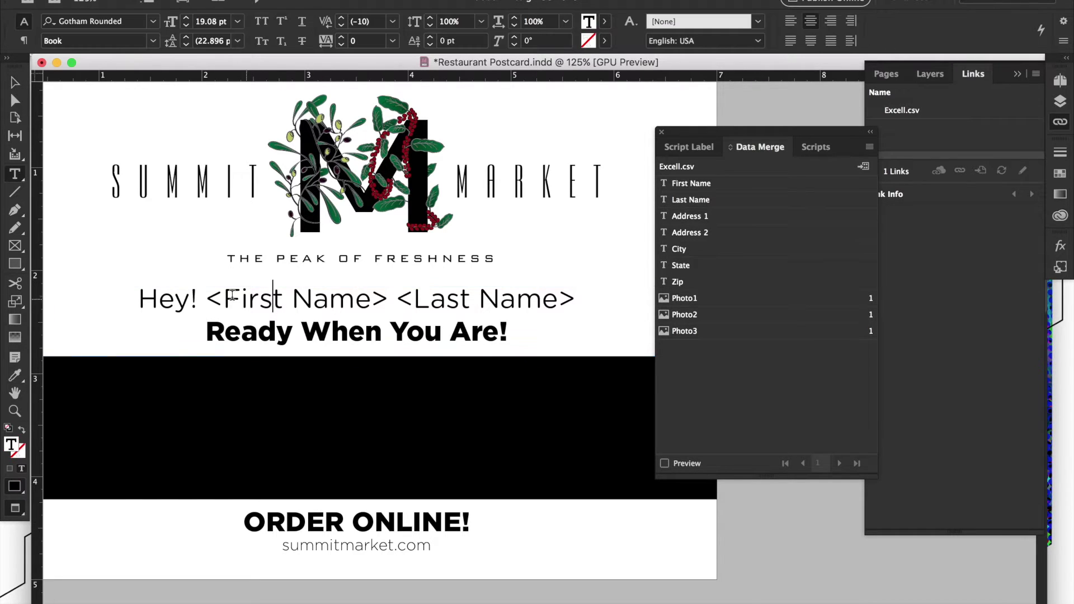
pyautogui.moveTo(206, 297); pyautogui.dragTo(390, 290)
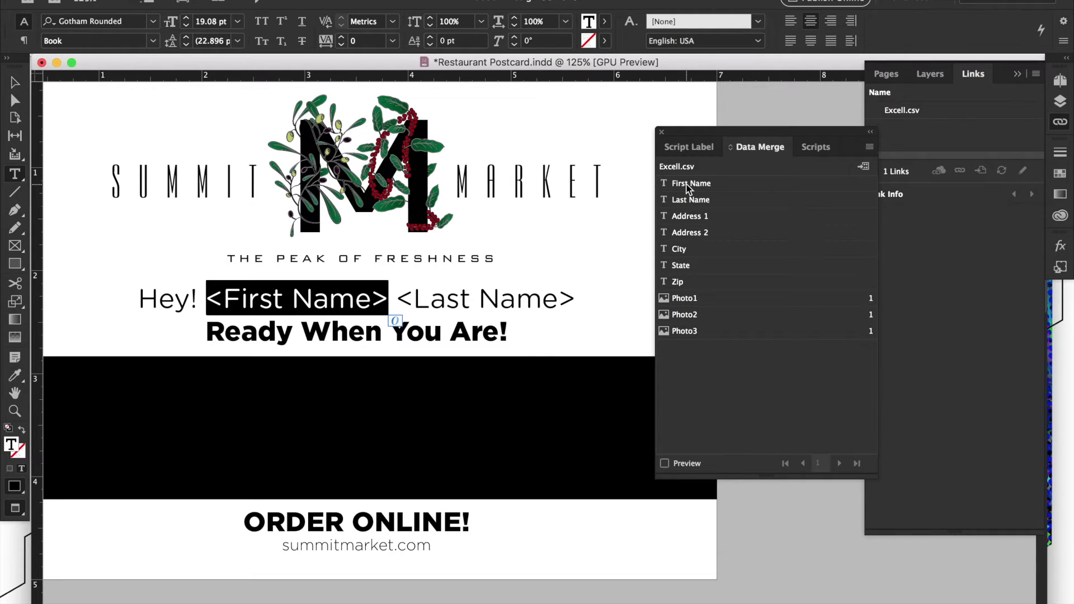
pyautogui.click(687, 185)
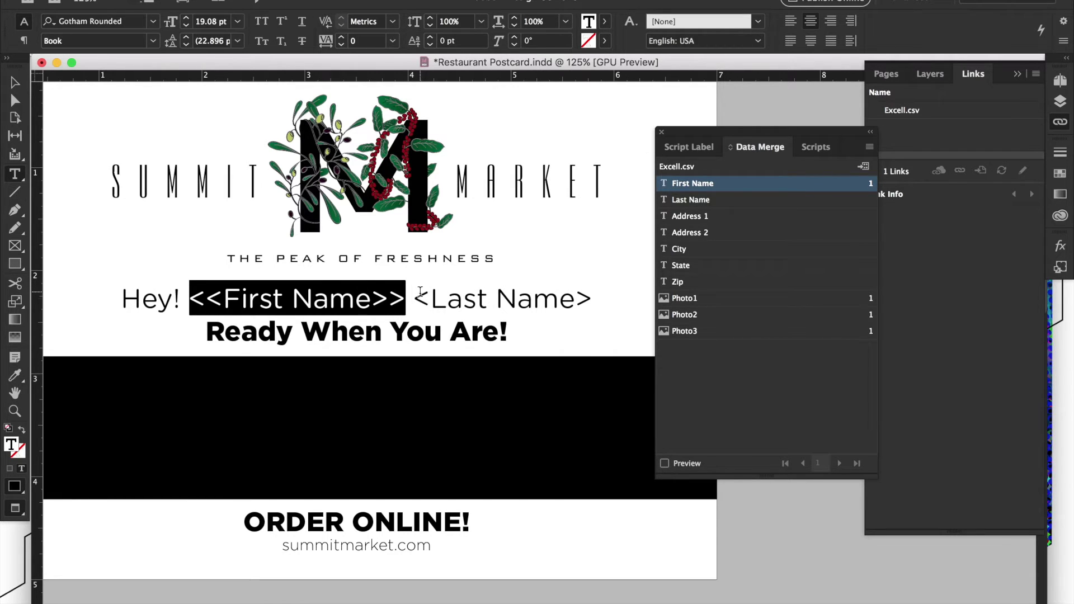
# Step: Mistakenly insert the First Name field over the word 'Ready', then undo it
pyautogui.moveTo(415, 298); pyautogui.dragTo(584, 287)
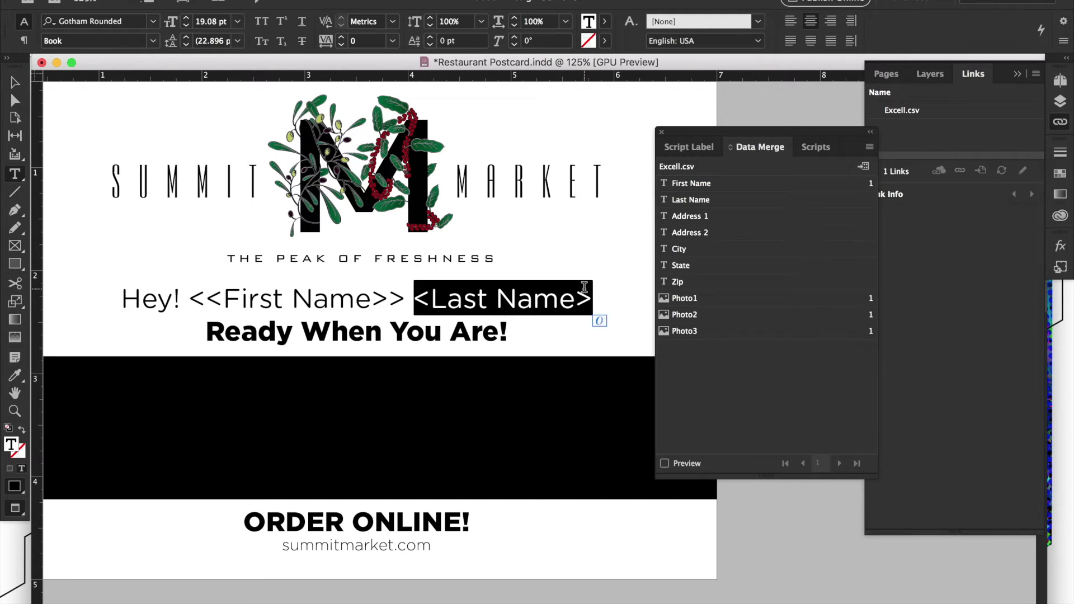
pyautogui.moveTo(584, 287); pyautogui.dragTo(534, 285)
pyautogui.moveTo(205, 331); pyautogui.dragTo(293, 330)
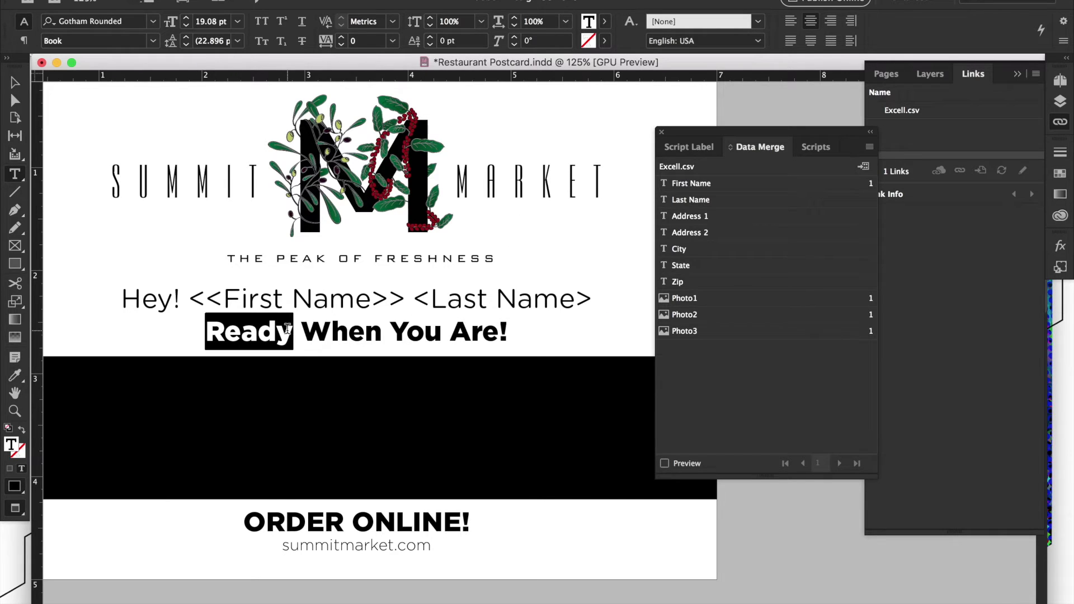
pyautogui.click(703, 182)
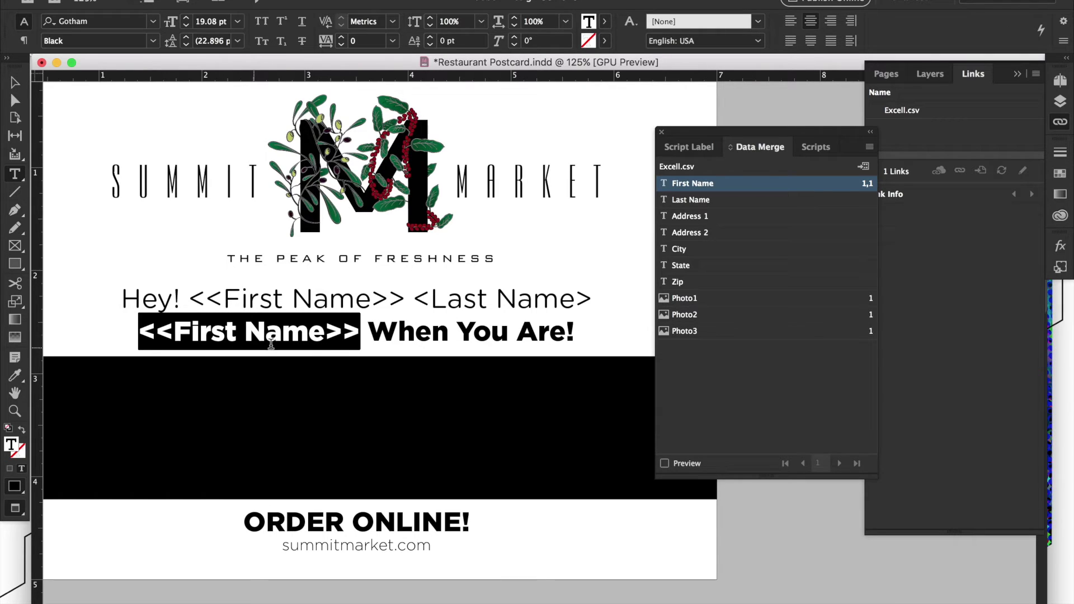
pyautogui.press('super+z')
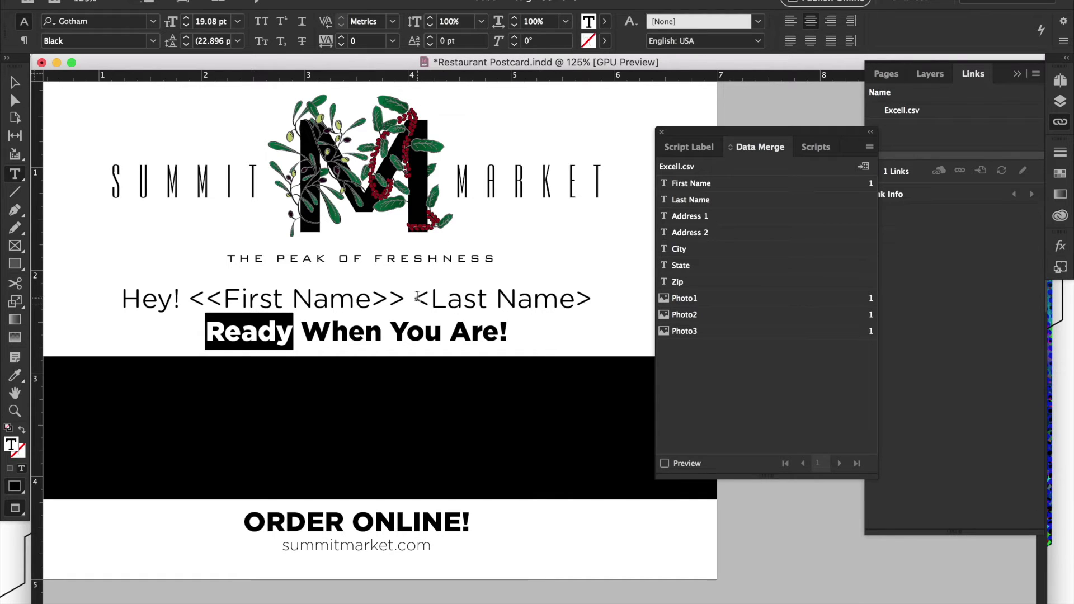
# Step: Replace the headline's <Last Name> placeholder with the Last Name merge field
pyautogui.moveTo(415, 297); pyautogui.dragTo(592, 298)
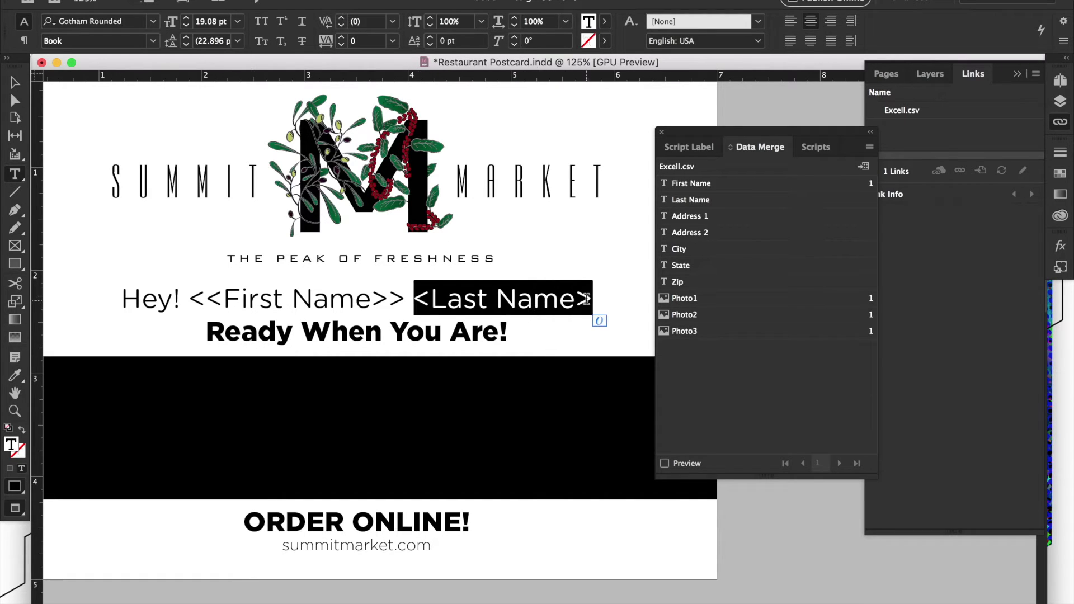
pyautogui.click(692, 199)
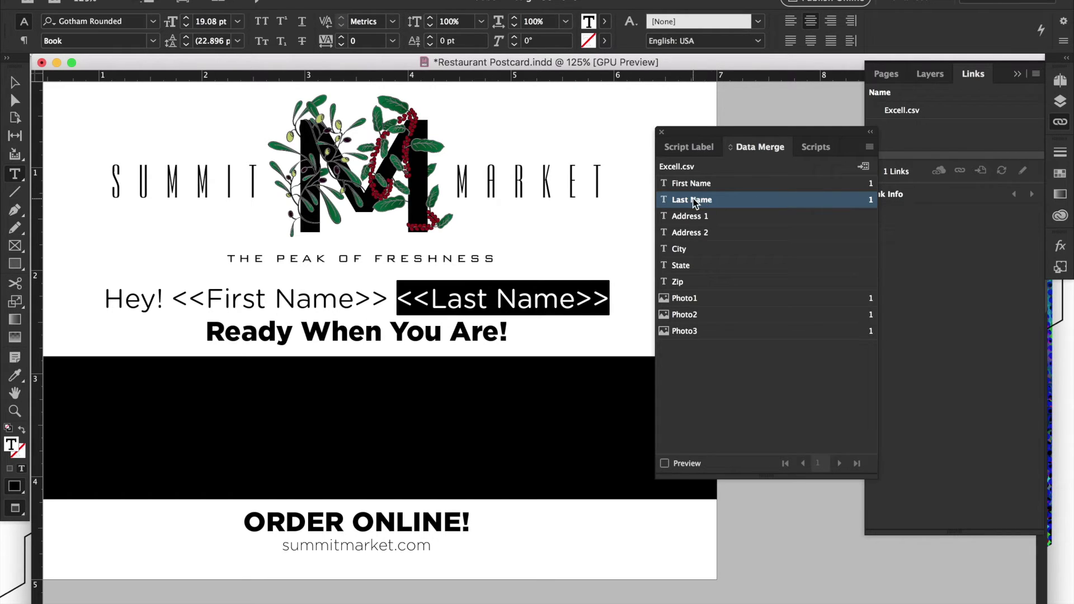
pyautogui.scroll(-2, 299, 296)
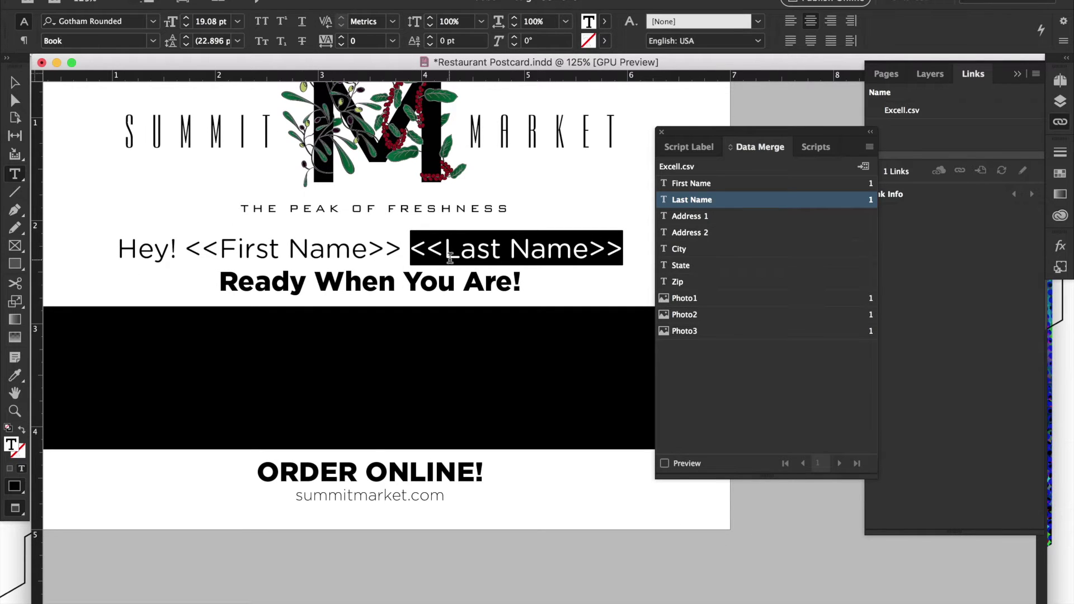
pyautogui.scroll(-1, 417, 280)
pyautogui.scroll(-4, 417, 279)
pyautogui.scroll(2, 417, 280)
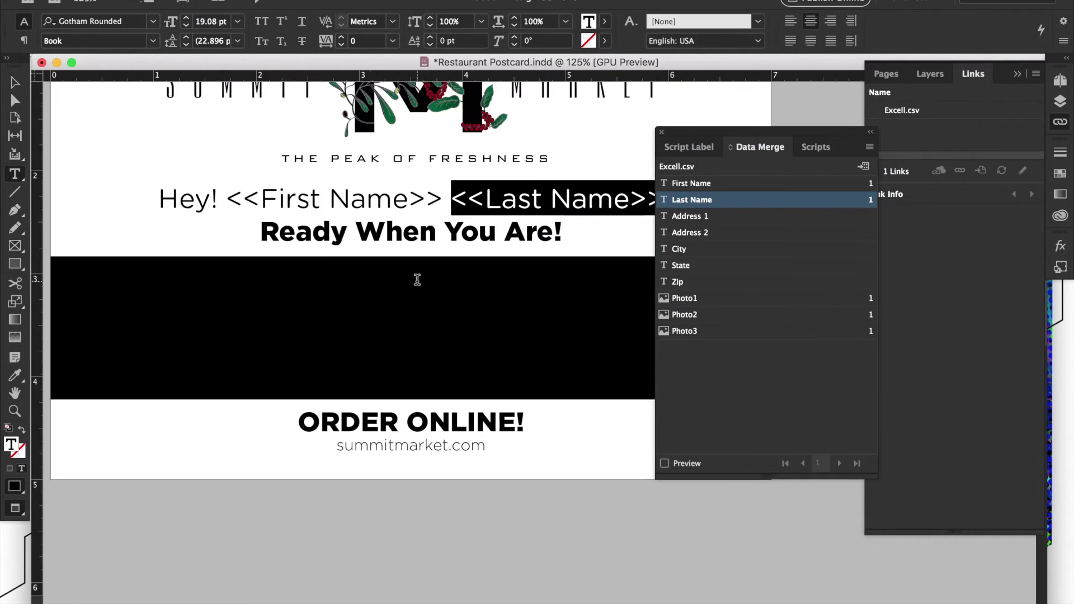
pyautogui.scroll(-4, 417, 280)
pyautogui.scroll(6, 416, 280)
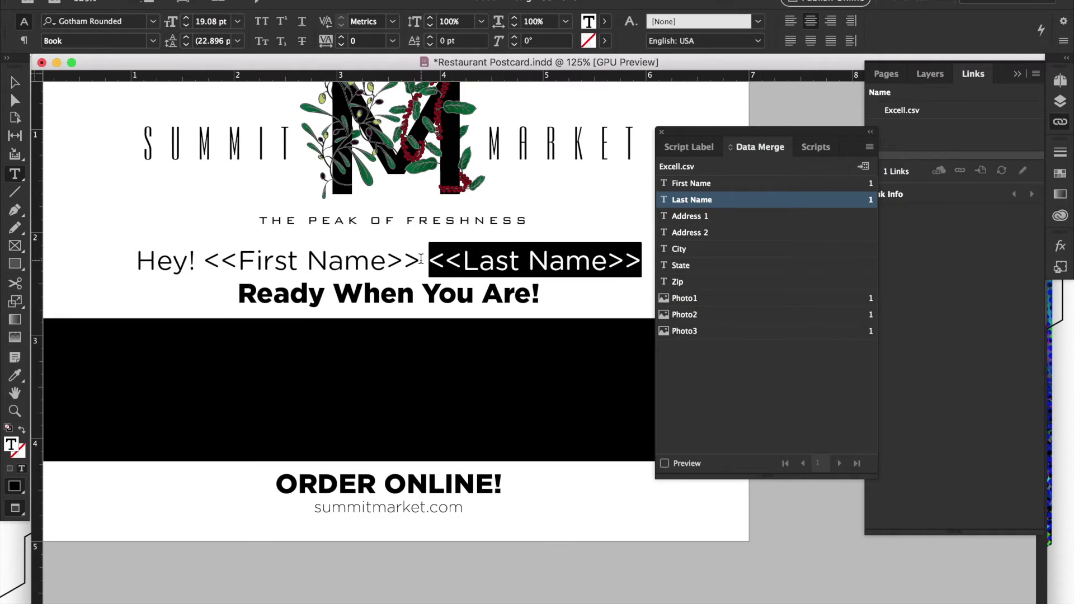
# Step: Link the address block's name and street lines to First Name, Last Name, Address 1 and Address 2
pyautogui.scroll(-8, 372, 343)
pyautogui.scroll(-12, 372, 343)
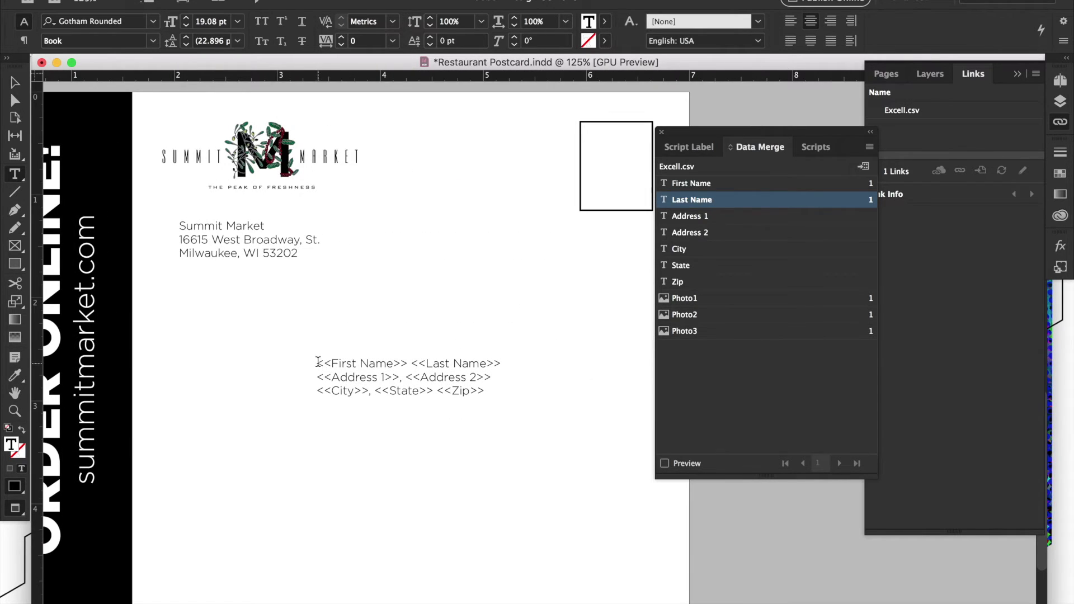
pyautogui.moveTo(317, 364); pyautogui.dragTo(407, 363)
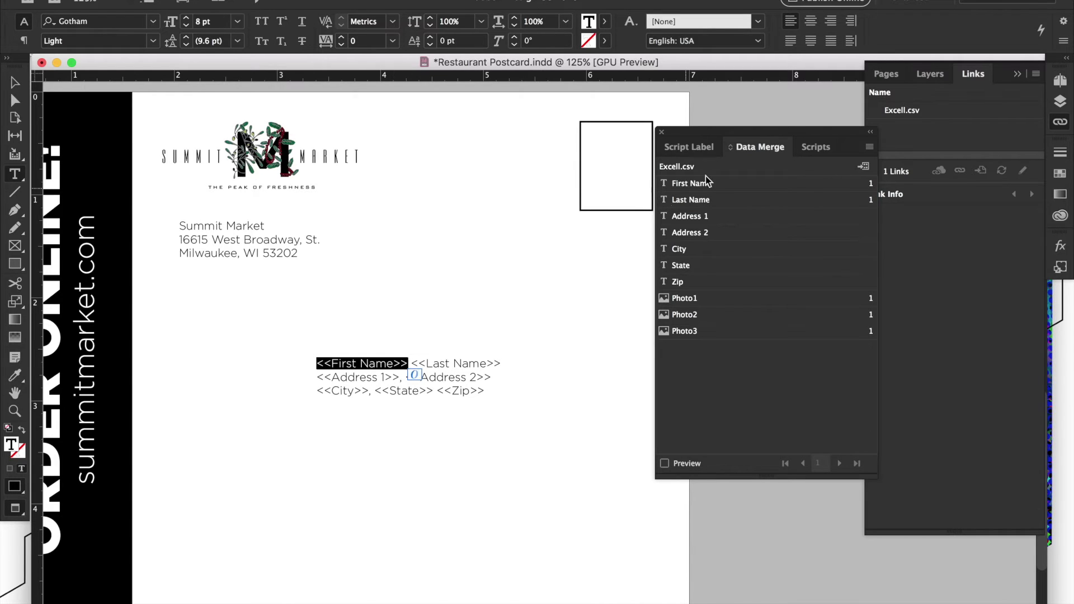
pyautogui.click(694, 185)
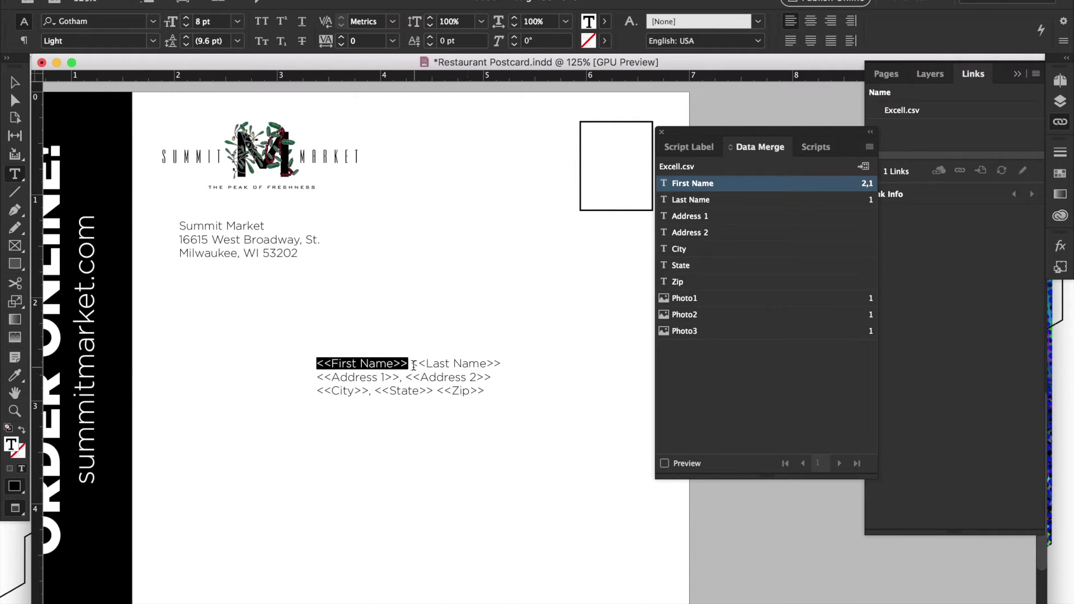
pyautogui.moveTo(411, 363); pyautogui.dragTo(501, 363)
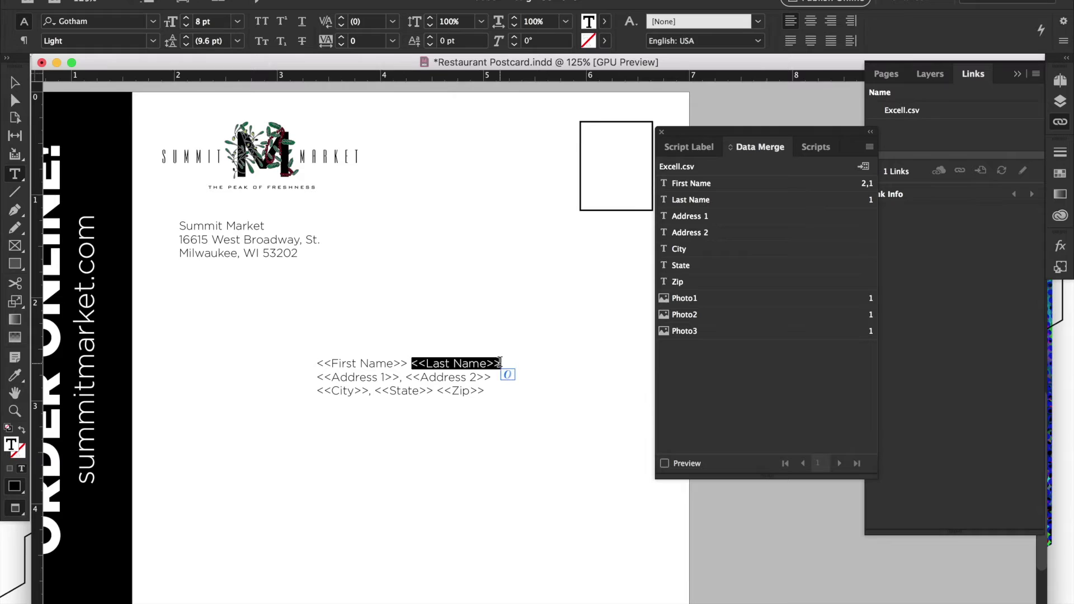
pyautogui.click(702, 202)
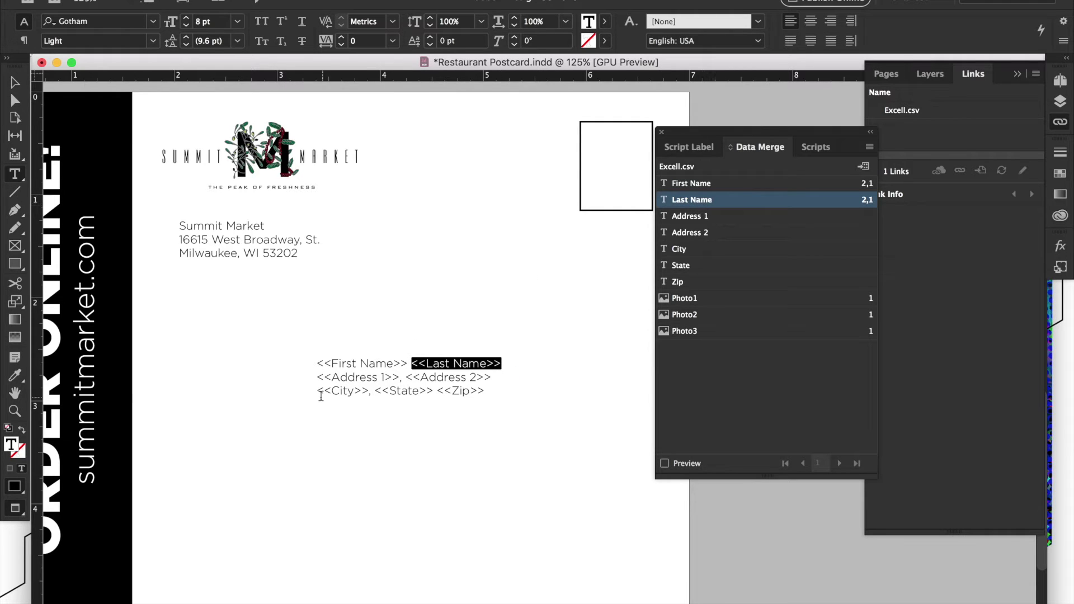
pyautogui.moveTo(317, 377); pyautogui.dragTo(396, 373)
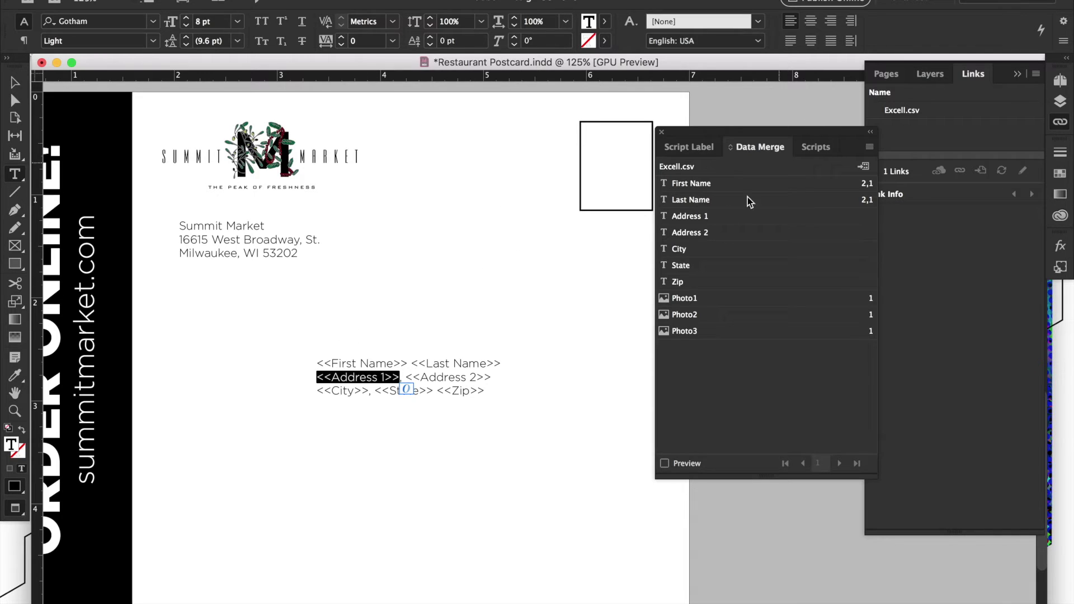
pyautogui.click(693, 218)
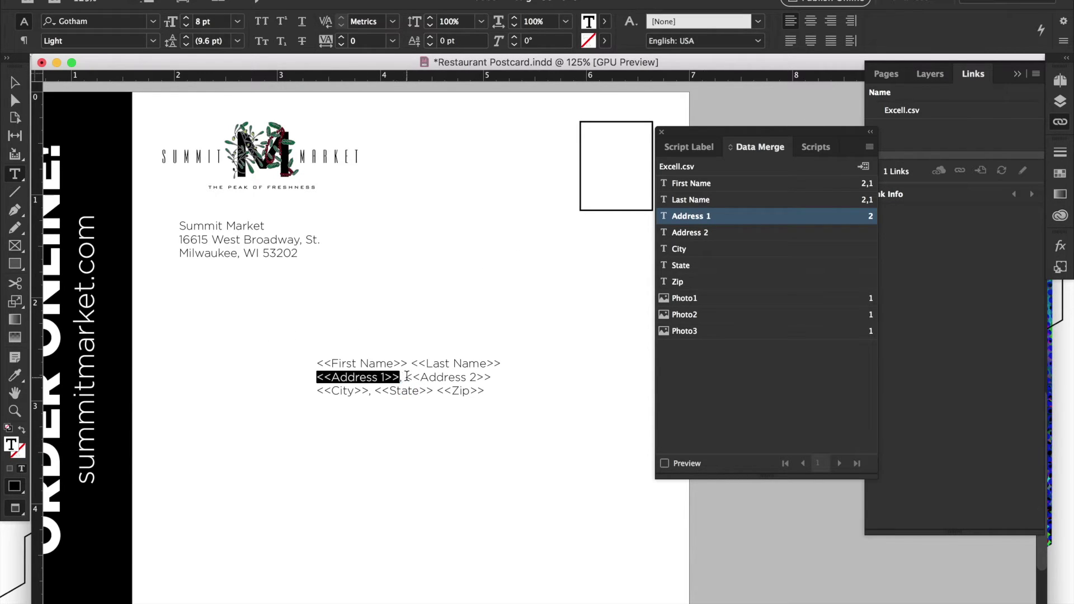
pyautogui.moveTo(406, 376); pyautogui.dragTo(493, 378)
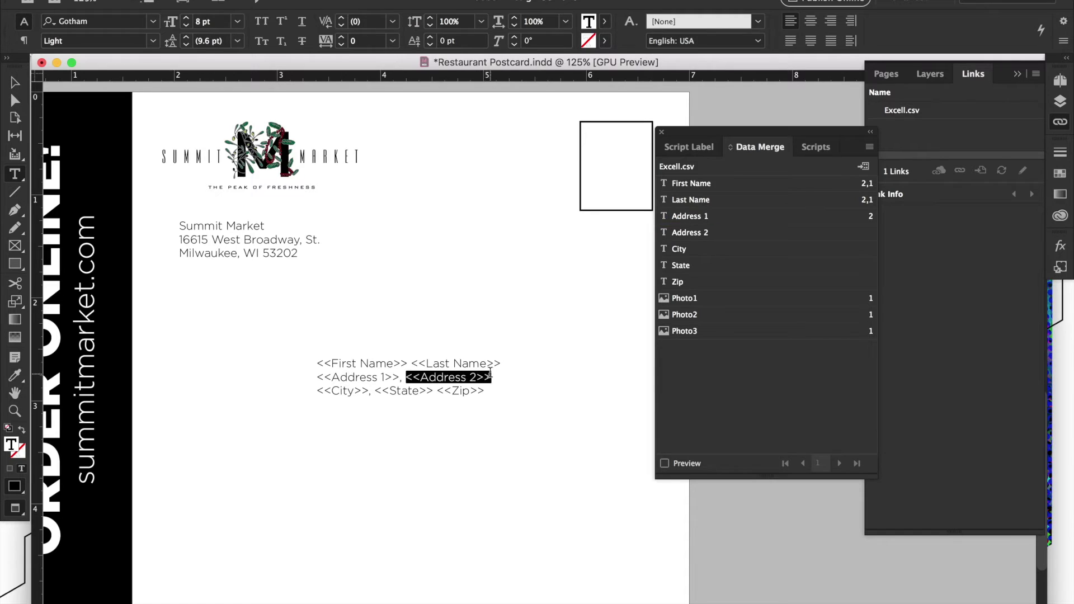
pyautogui.click(710, 232)
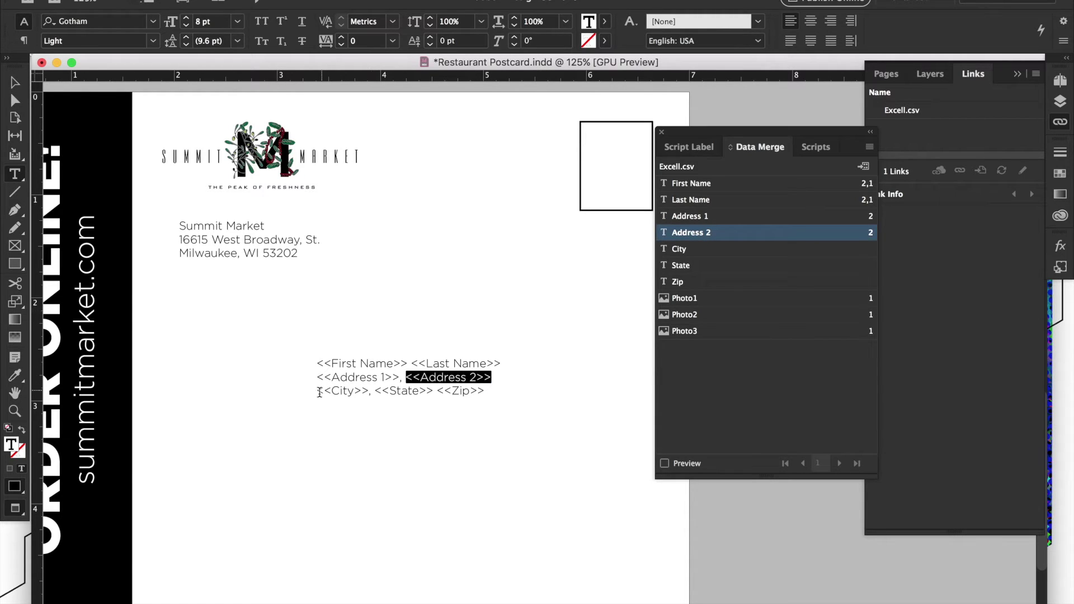
# Step: Link the address block's City, State and Zip placeholders to their merge fields
pyautogui.moveTo(317, 391); pyautogui.dragTo(367, 390)
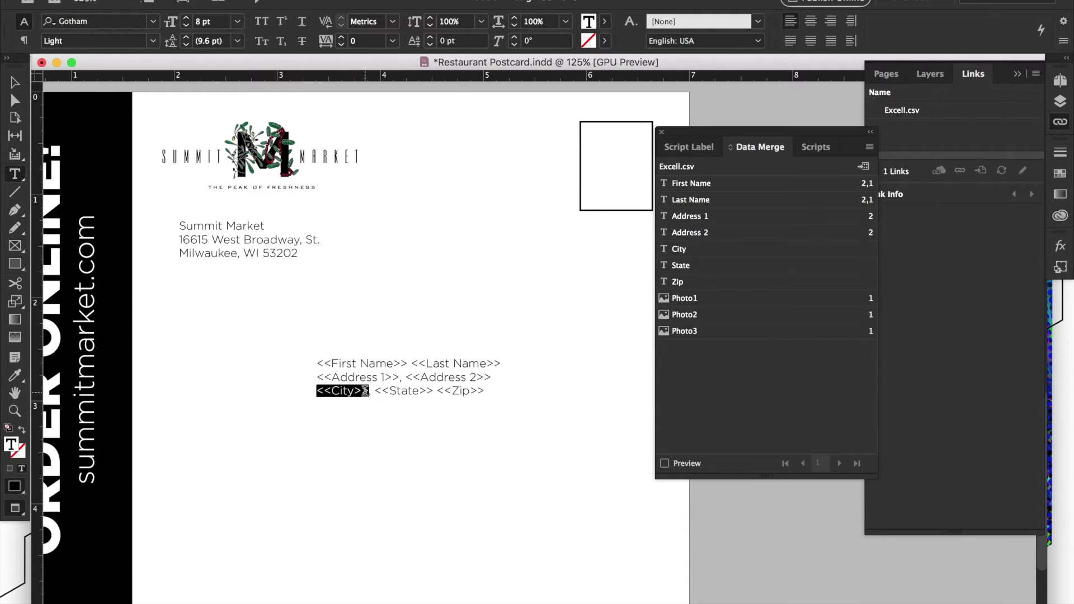
pyautogui.click(694, 249)
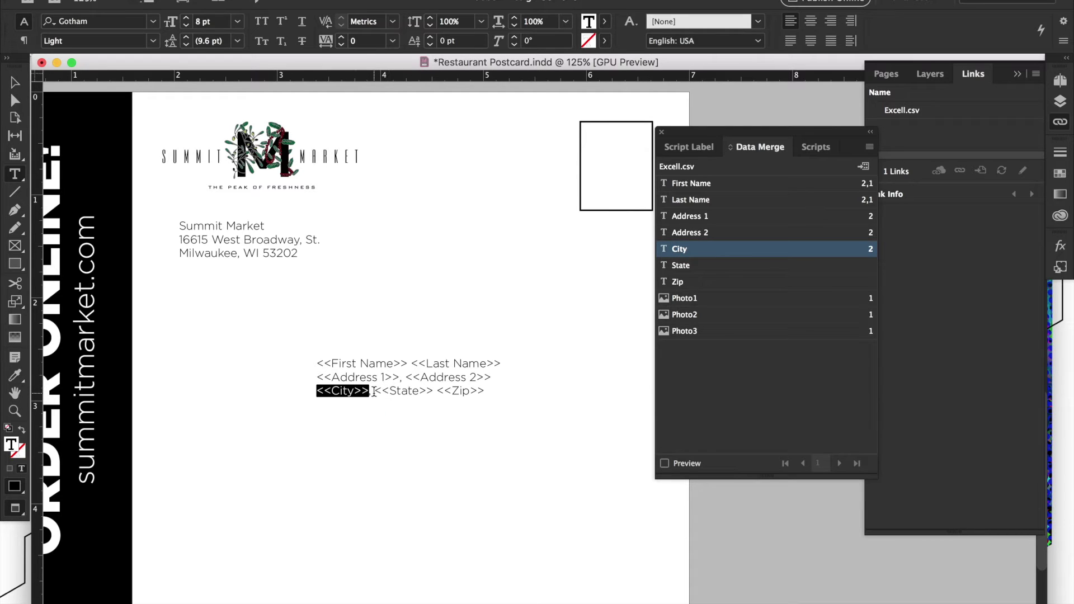
pyautogui.moveTo(377, 390); pyautogui.dragTo(434, 390)
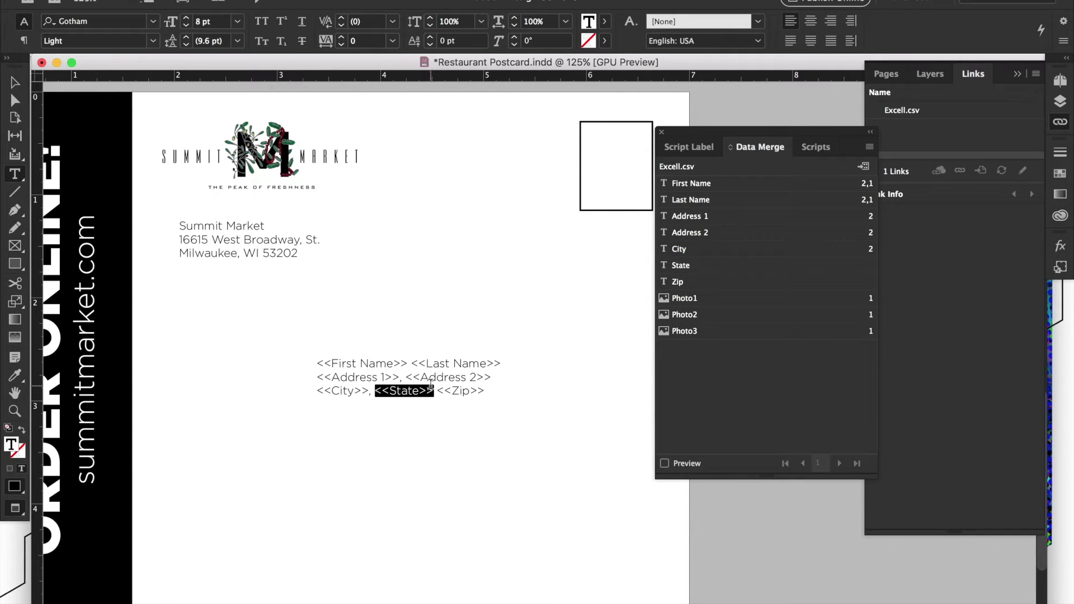
pyautogui.click(683, 266)
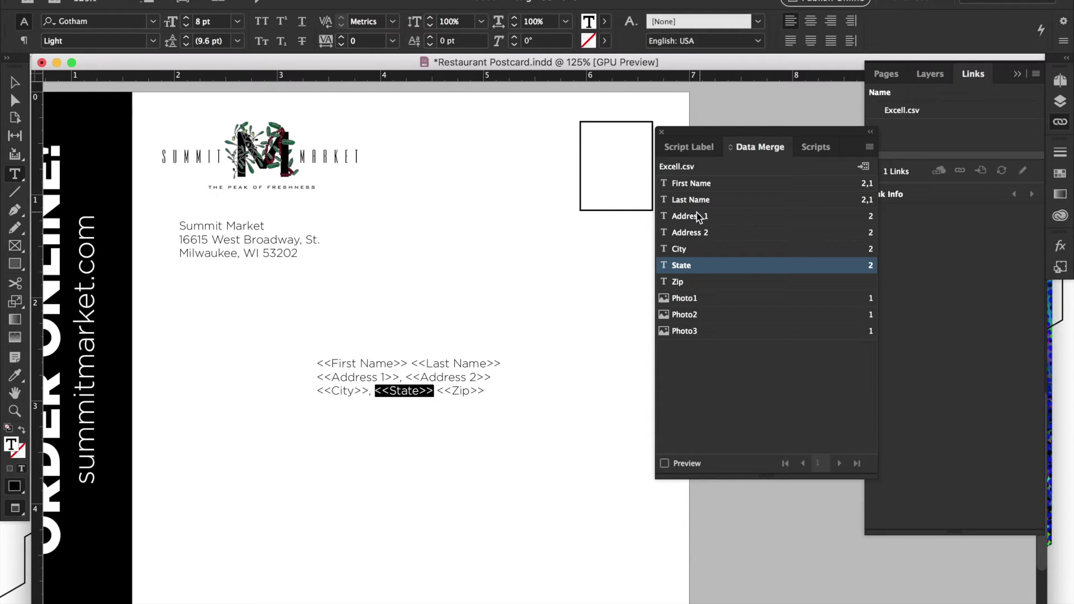
pyautogui.moveTo(438, 390); pyautogui.dragTo(484, 391)
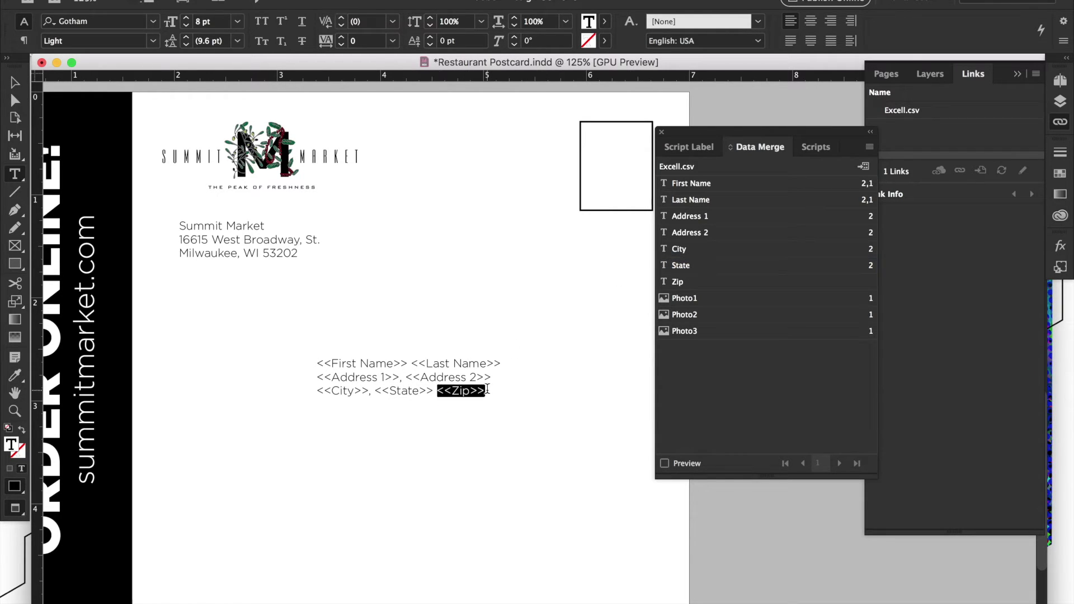
pyautogui.click(679, 281)
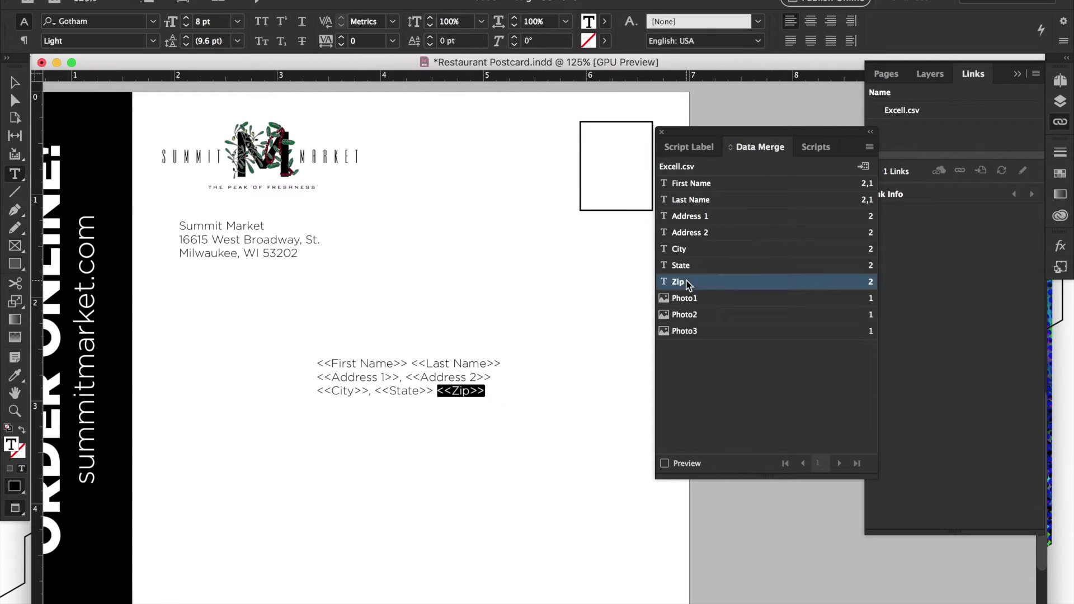
pyautogui.scroll(5, 492, 380)
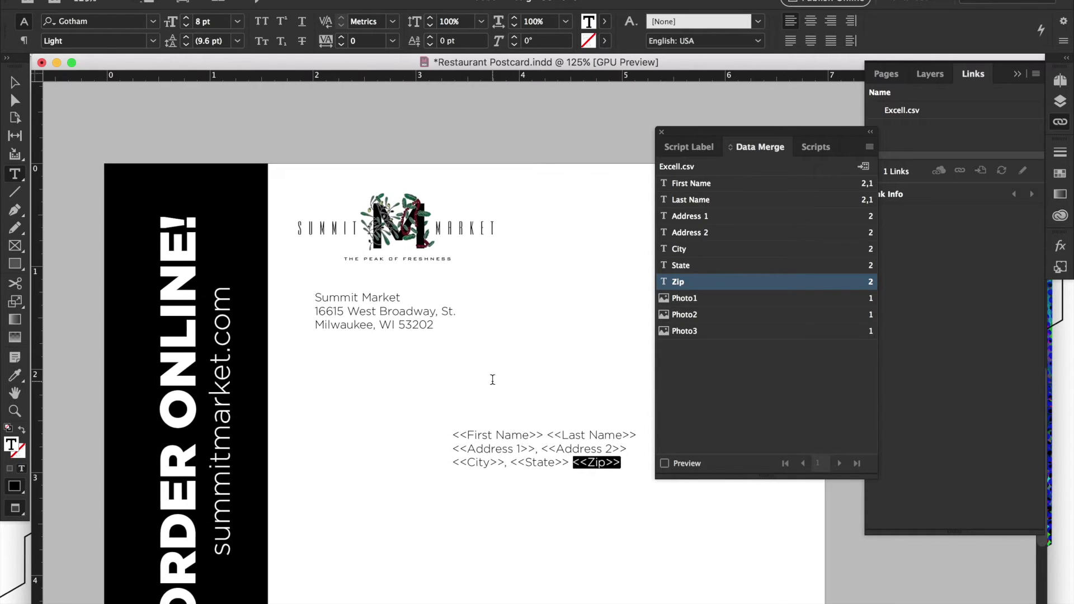
pyautogui.scroll(10, 492, 380)
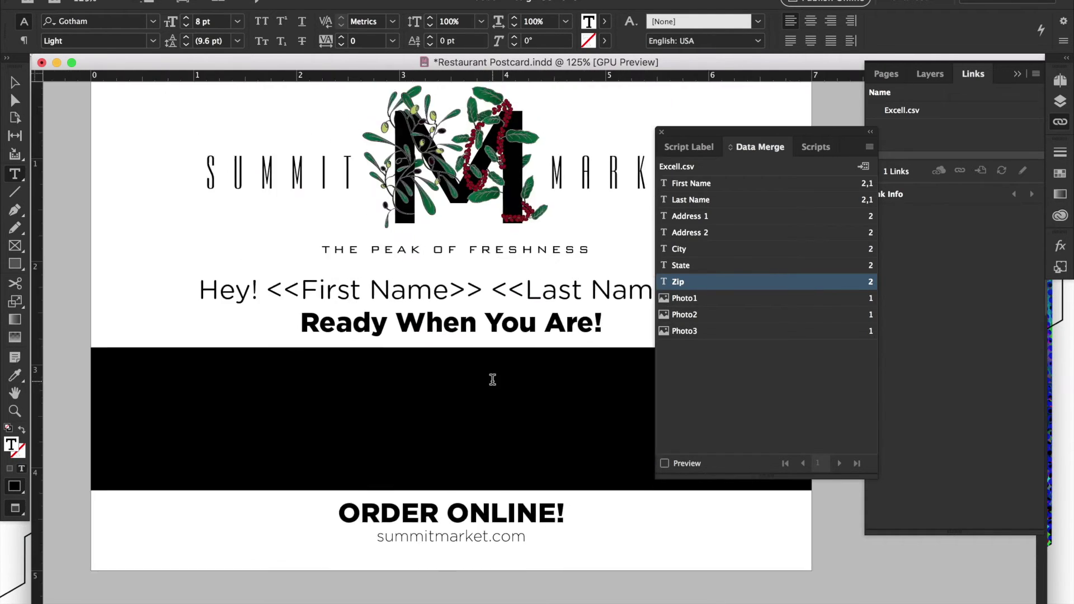
# Step: With the Selection tool, assign the Photo1 field to the left black frame
pyautogui.click(14, 82)
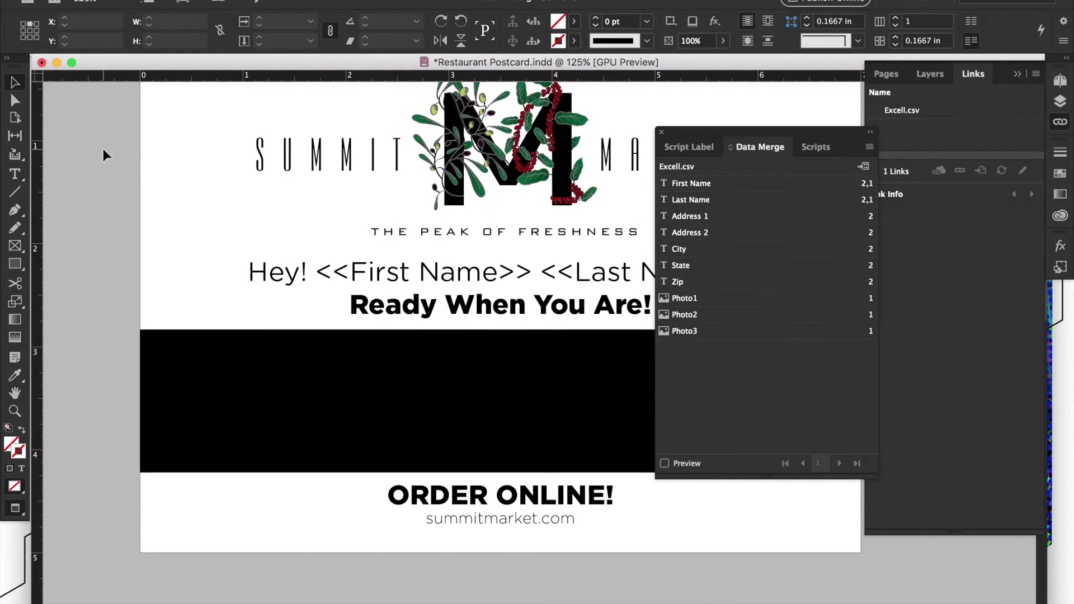
pyautogui.scroll(-2, 103, 149)
pyautogui.click(226, 372)
pyautogui.click(685, 299)
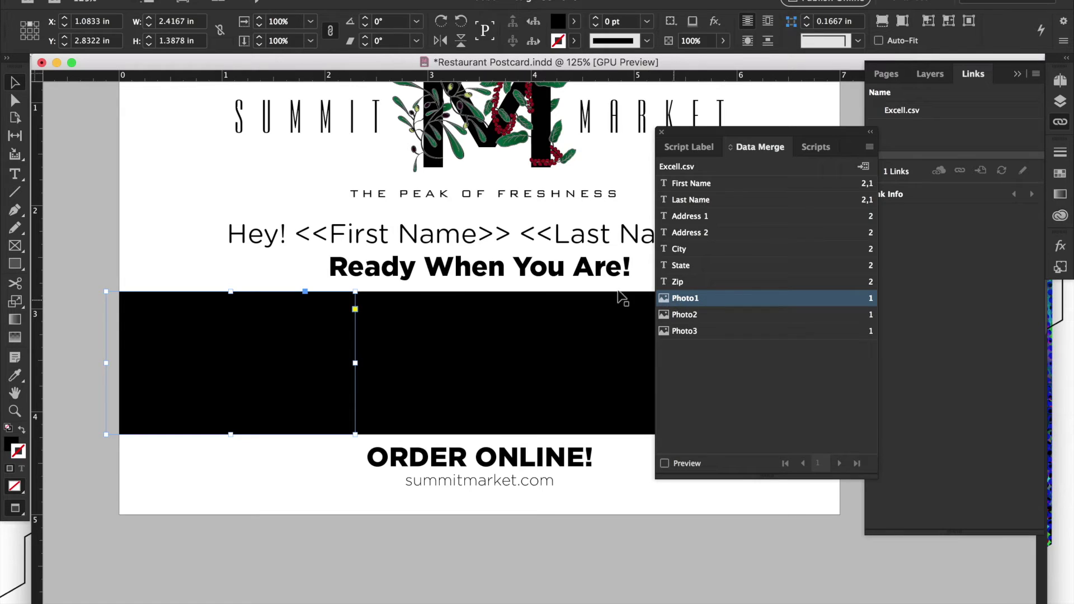
# Step: Assign Photo2 and Photo3 to the middle and right frames, then zoom to 100%
pyautogui.click(487, 383)
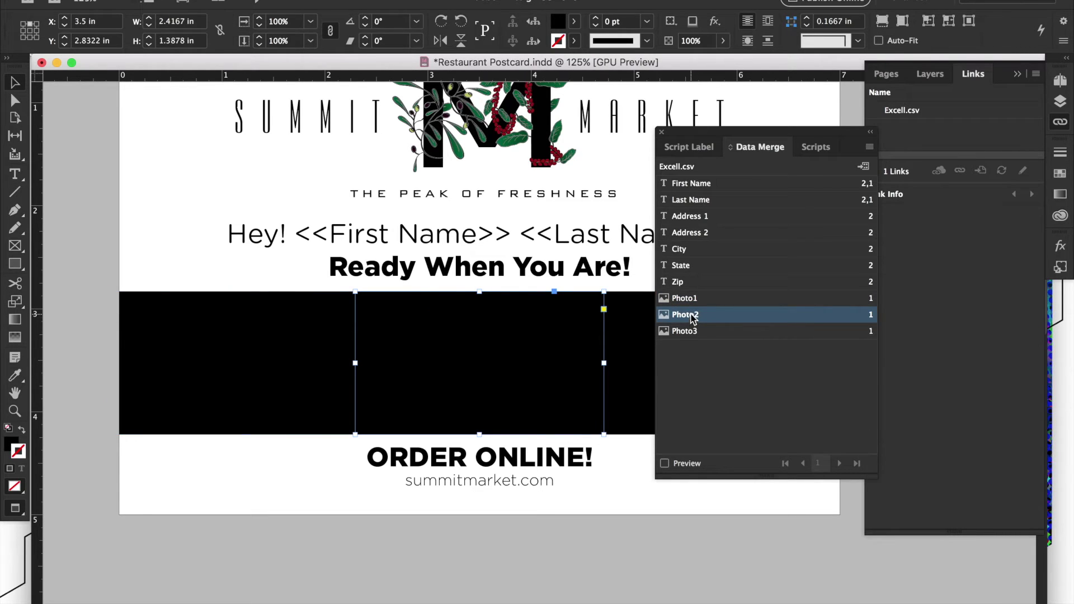
pyautogui.hscroll(3, 540, 375)
pyautogui.click(600, 336)
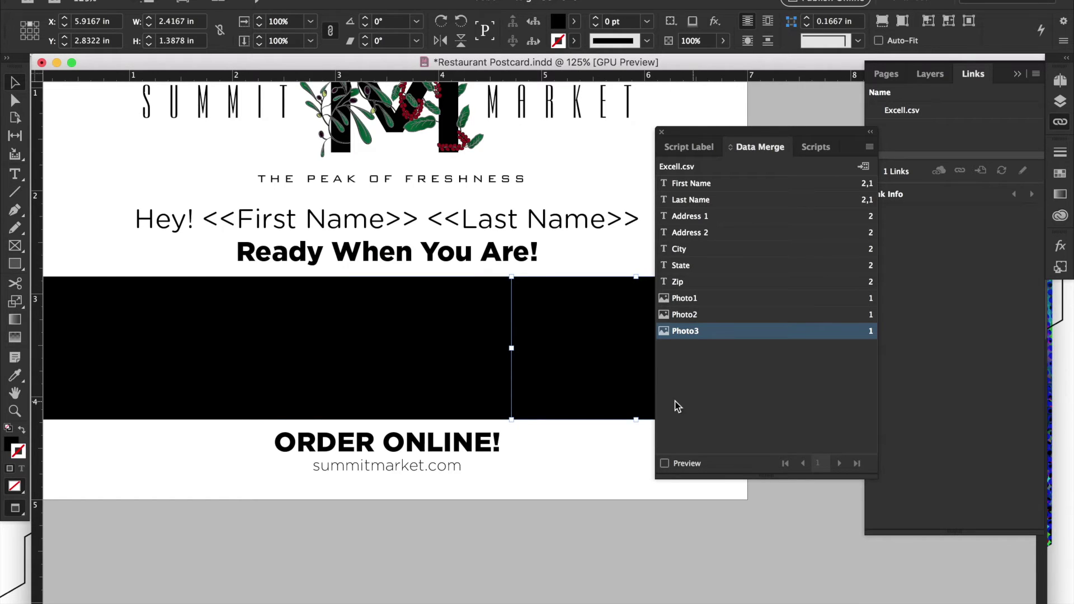
pyautogui.scroll(-15, 549, 400)
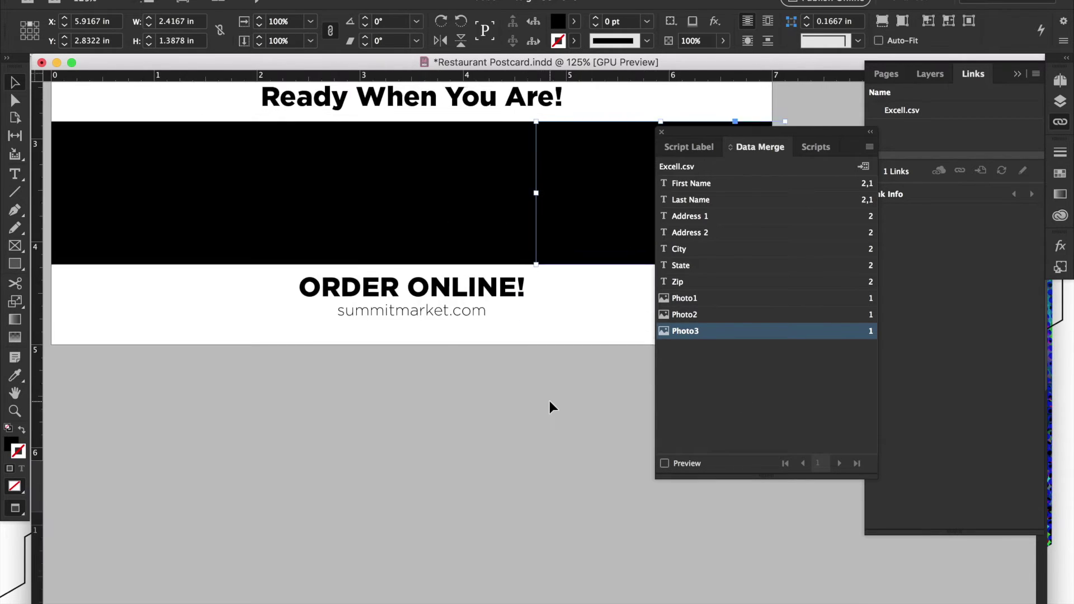
pyautogui.scroll(13, 550, 400)
pyautogui.scroll(4, 550, 401)
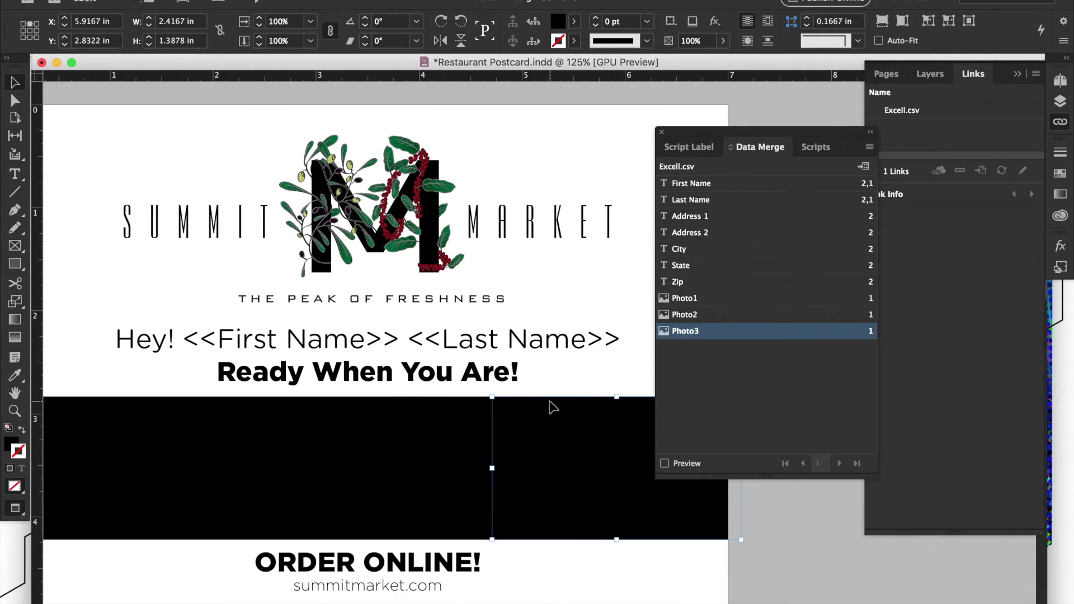
pyautogui.press('super+minus')
pyautogui.scroll(3, 505, 407)
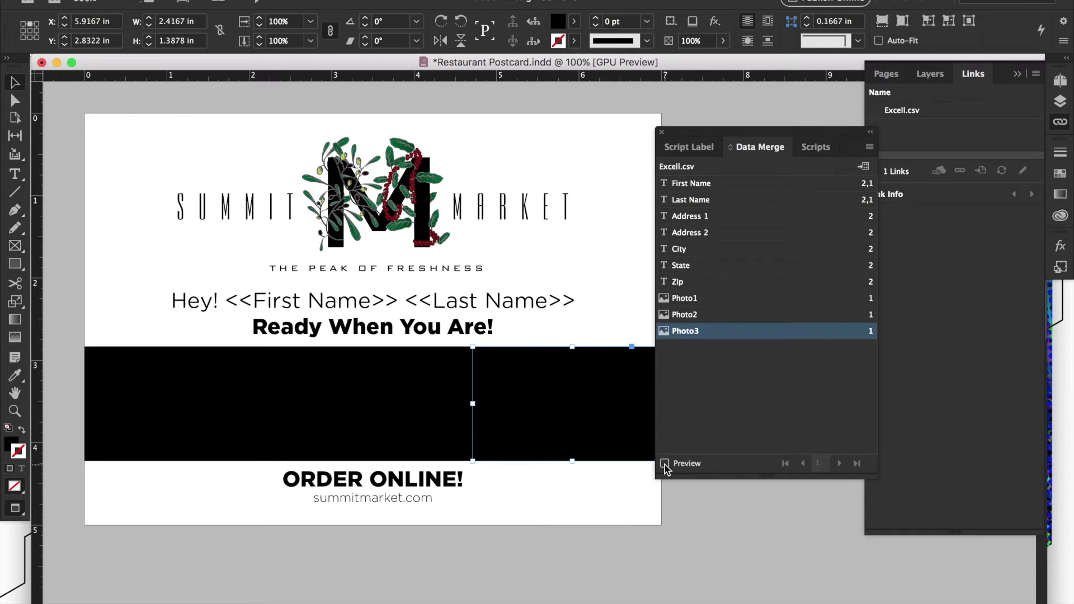
# Step: Deselect the frame and turn on the Data Merge preview with real record data
pyautogui.click(698, 515)
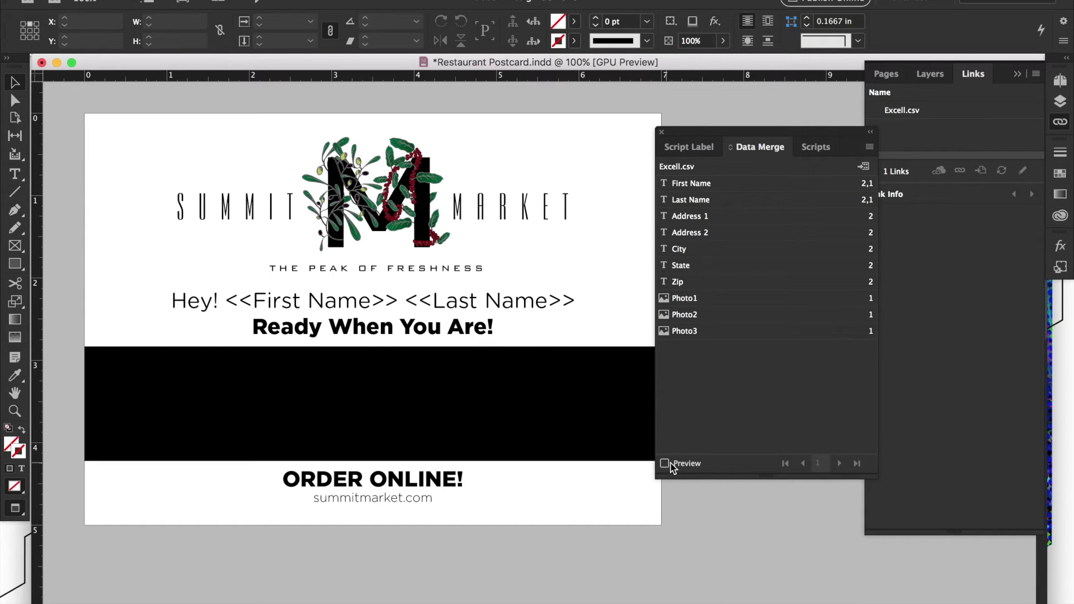
pyautogui.click(670, 463)
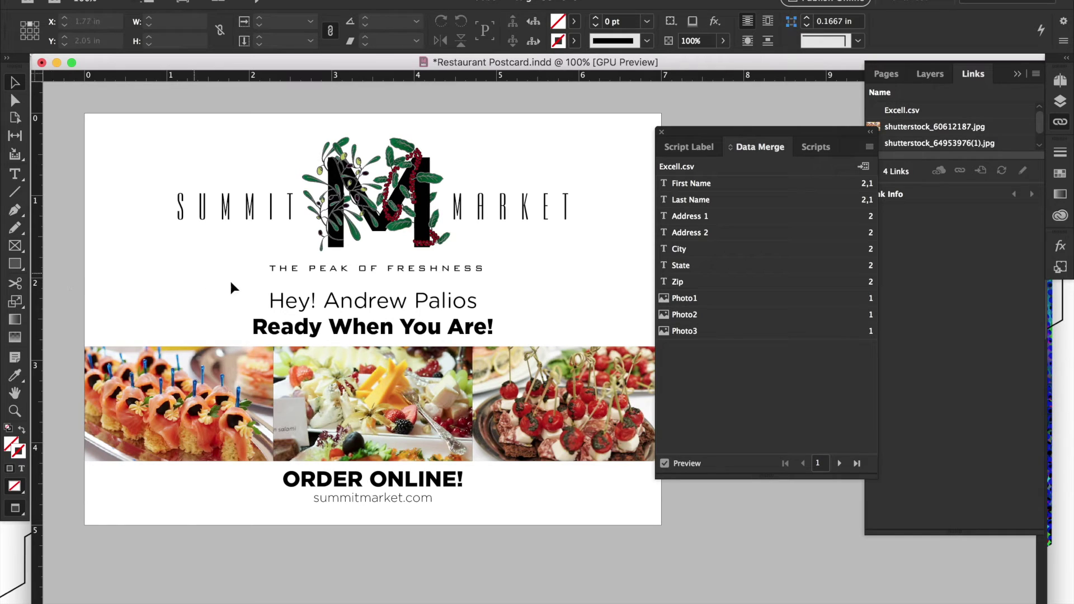
pyautogui.scroll(-5, 389, 335)
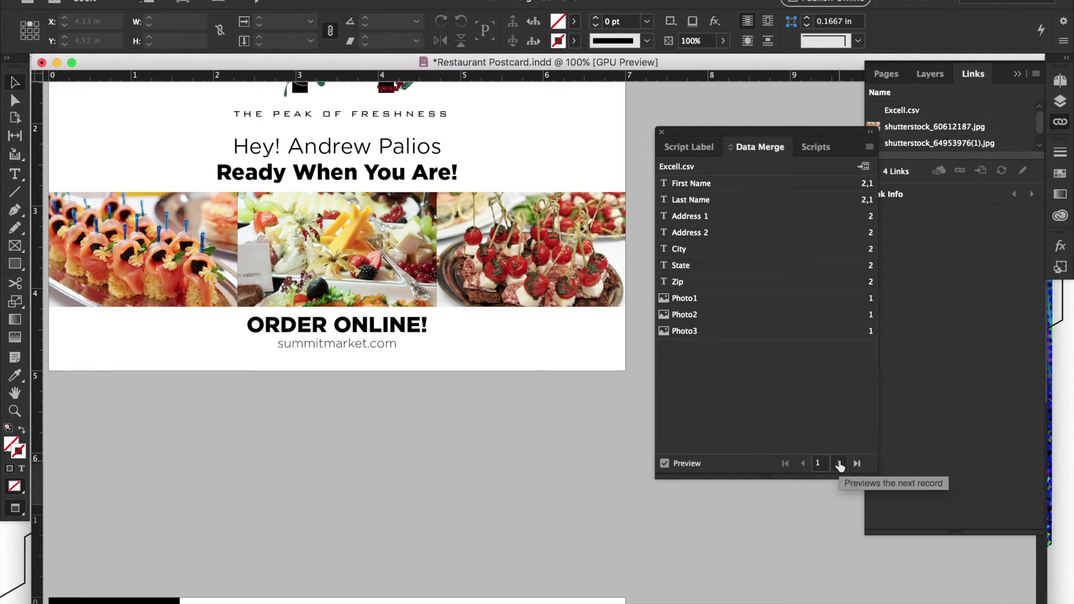
# Step: Advance the merge preview to record 2 showing its name and pizza photos
pyautogui.click(840, 464)
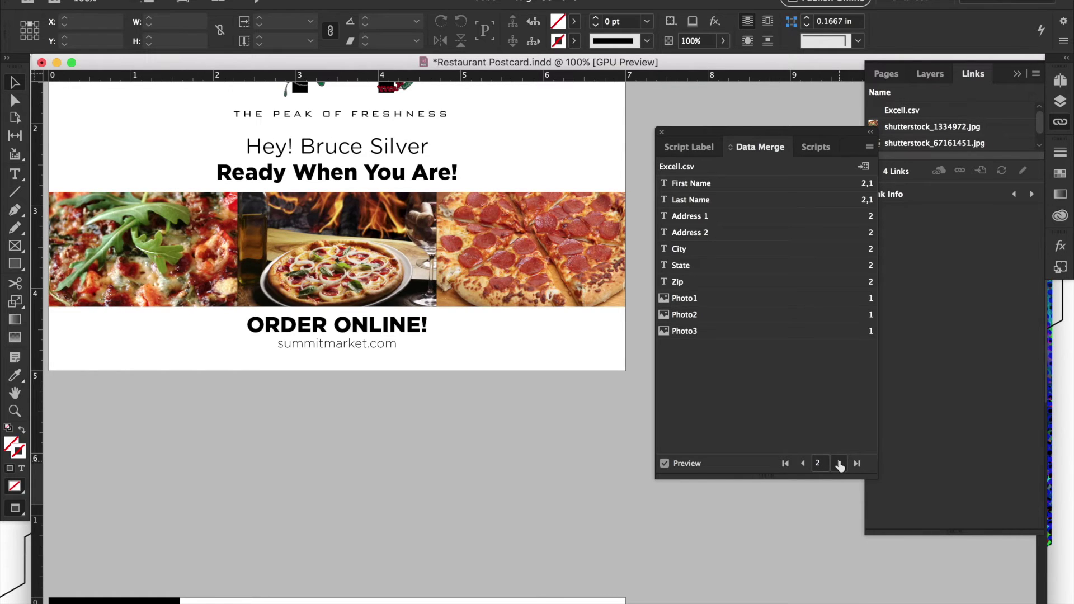
pyautogui.scroll(3, 572, 388)
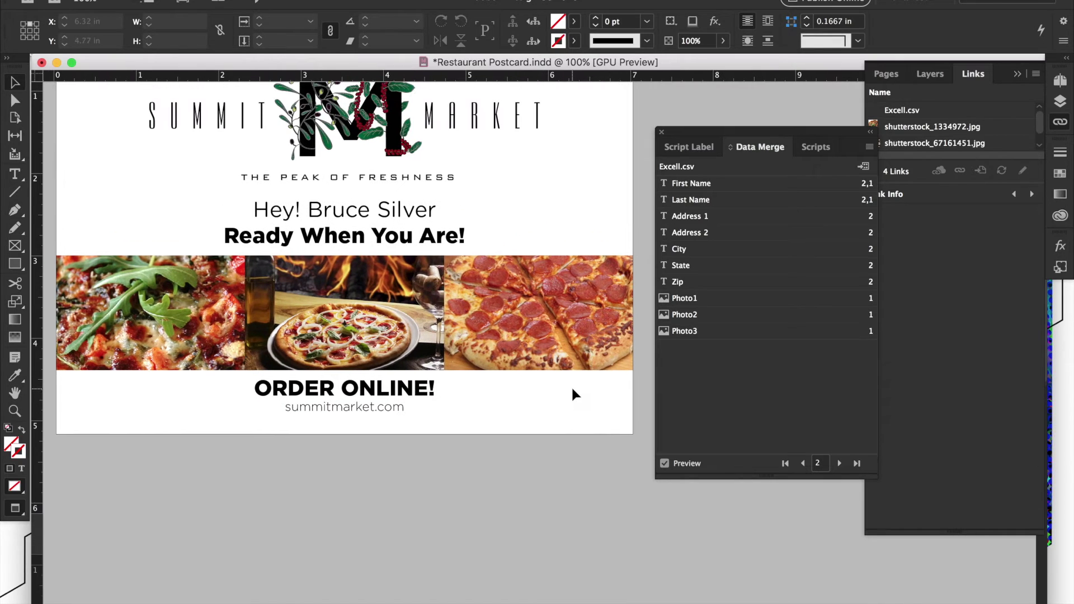
pyautogui.scroll(2, 572, 388)
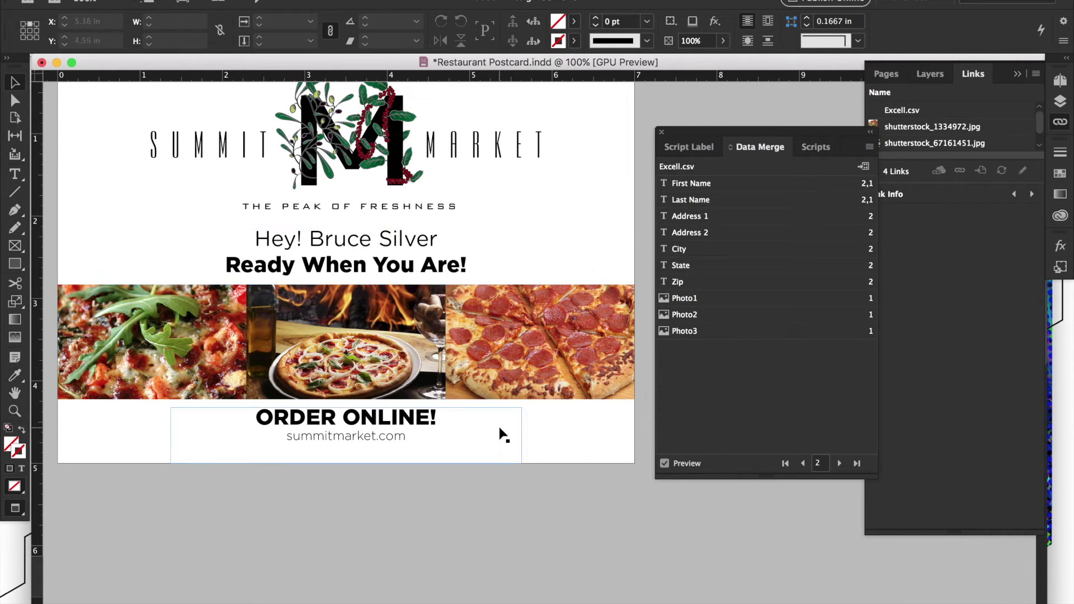
pyautogui.scroll(-2, 585, 252)
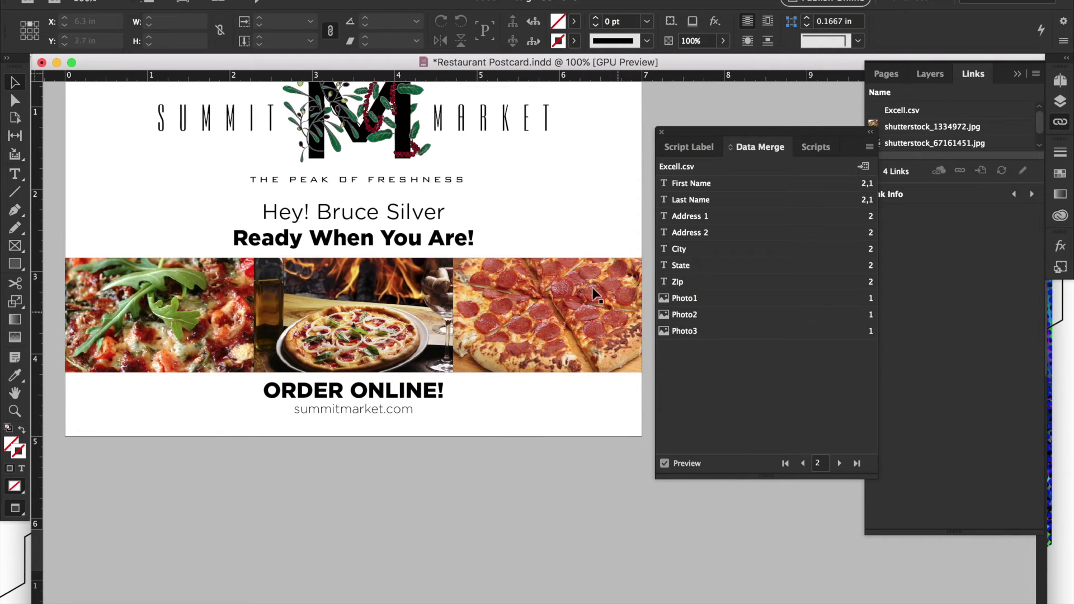
pyautogui.scroll(-10, 594, 498)
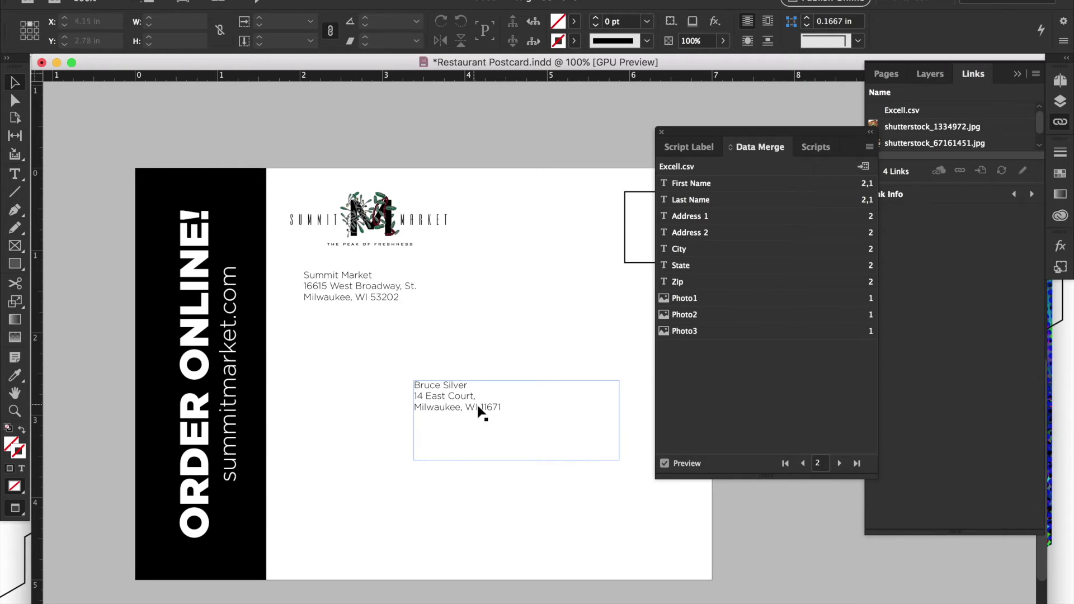
# Step: Step the merge preview ahead to record 5 with its sandwich photos
pyautogui.click(839, 464)
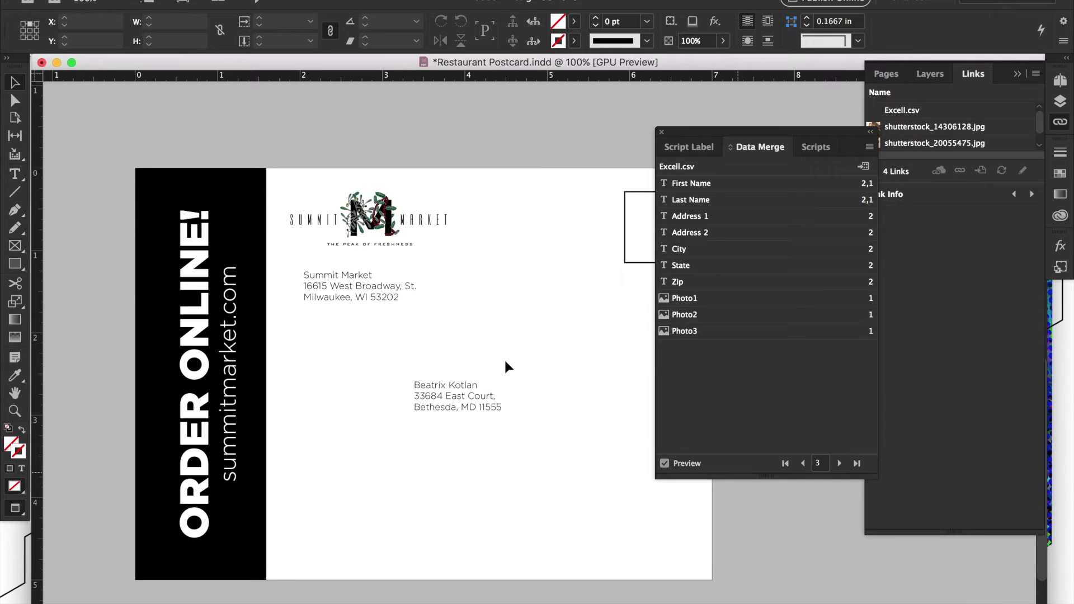
pyautogui.scroll(10, 479, 402)
pyautogui.hscroll(3, 479, 402)
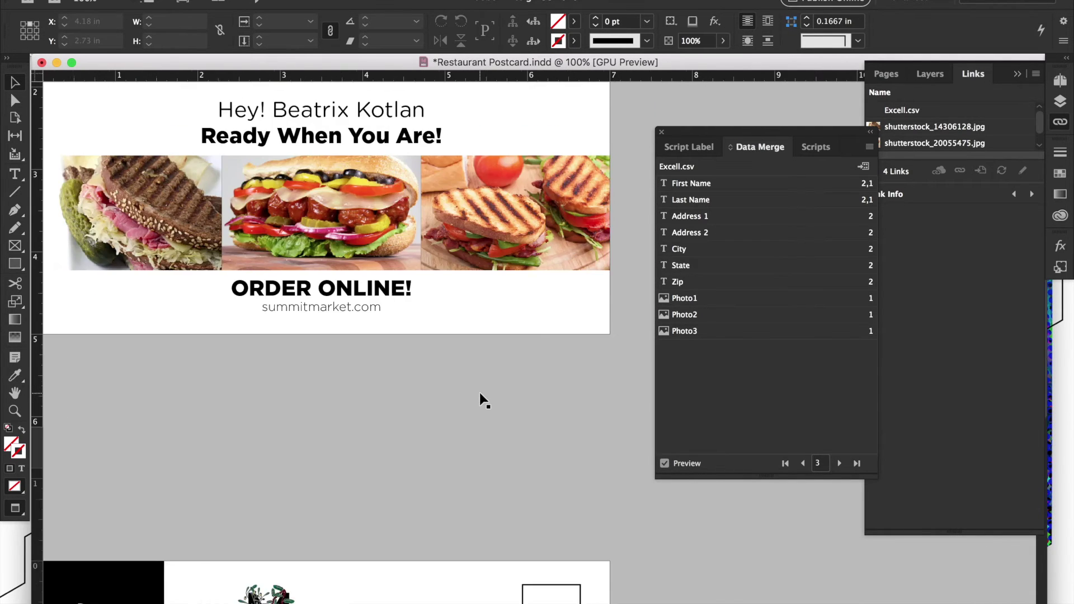
pyautogui.scroll(2, 480, 393)
pyautogui.hscroll(-1, 480, 394)
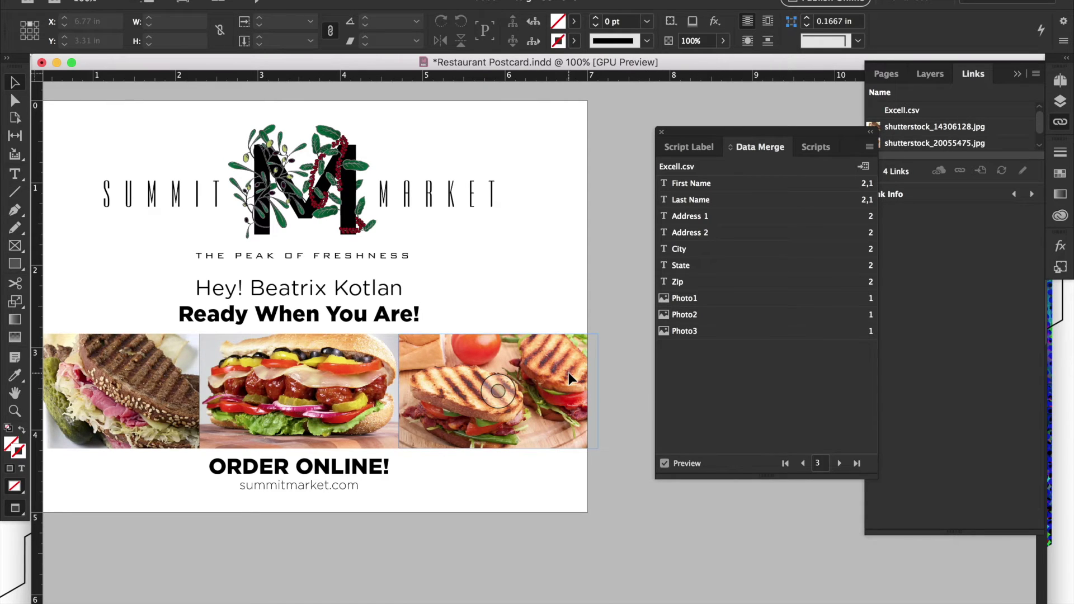
pyautogui.click(838, 464)
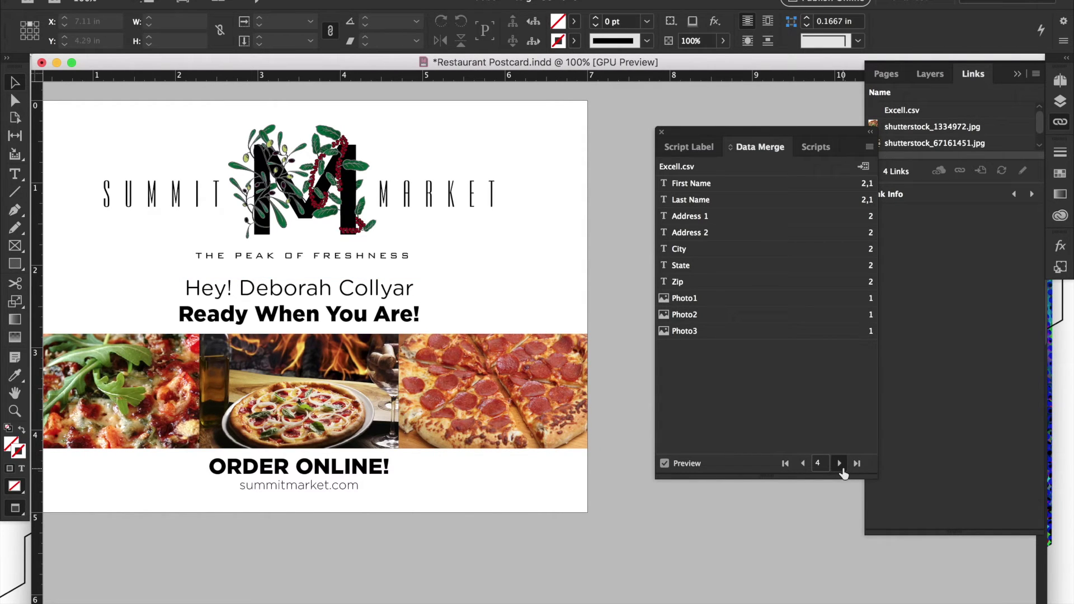
pyautogui.click(840, 466)
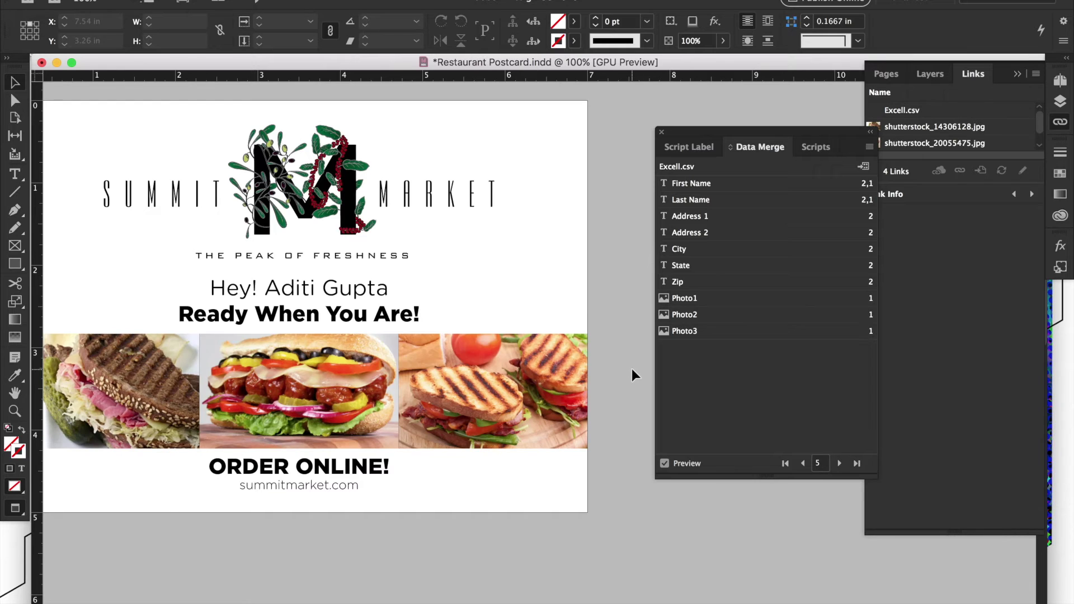
pyautogui.hscroll(-2, 632, 368)
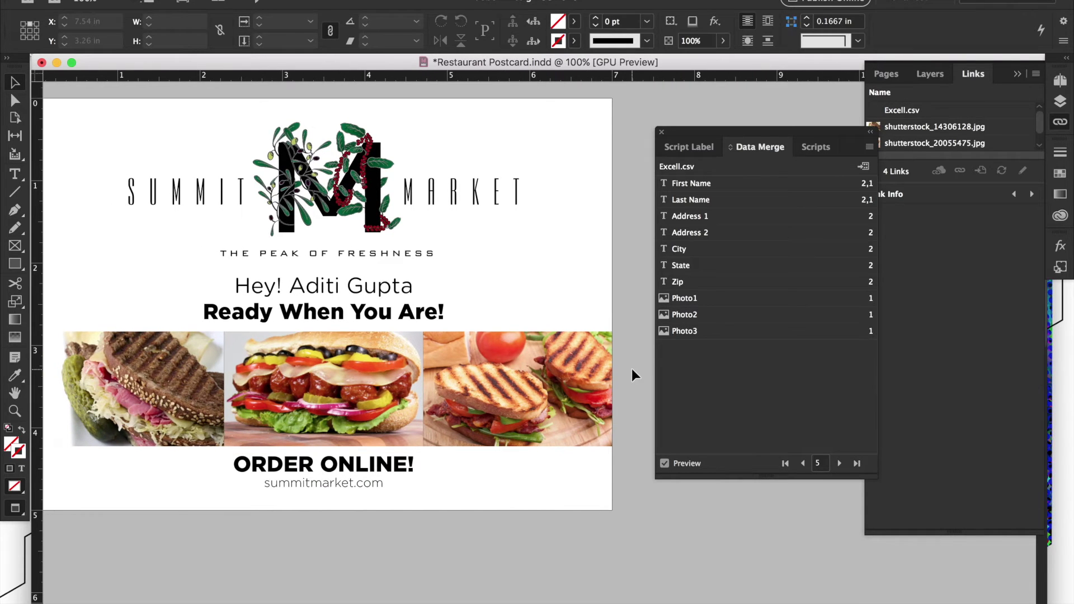
pyautogui.scroll(1, 633, 369)
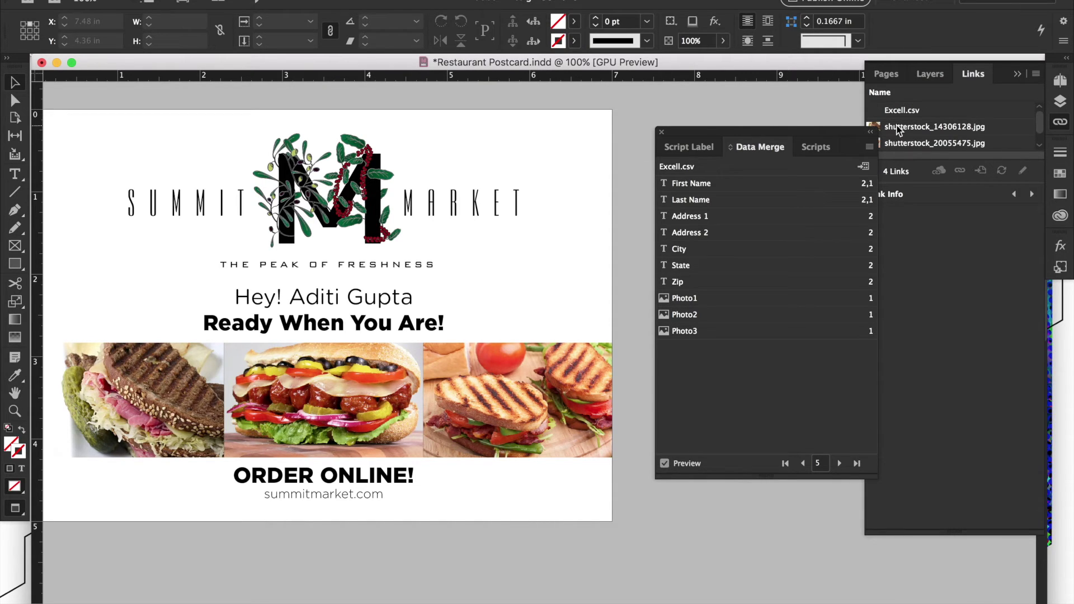
# Step: Set Content Placement Options image fitting to Fit Images Proportionally
pyautogui.click(870, 148)
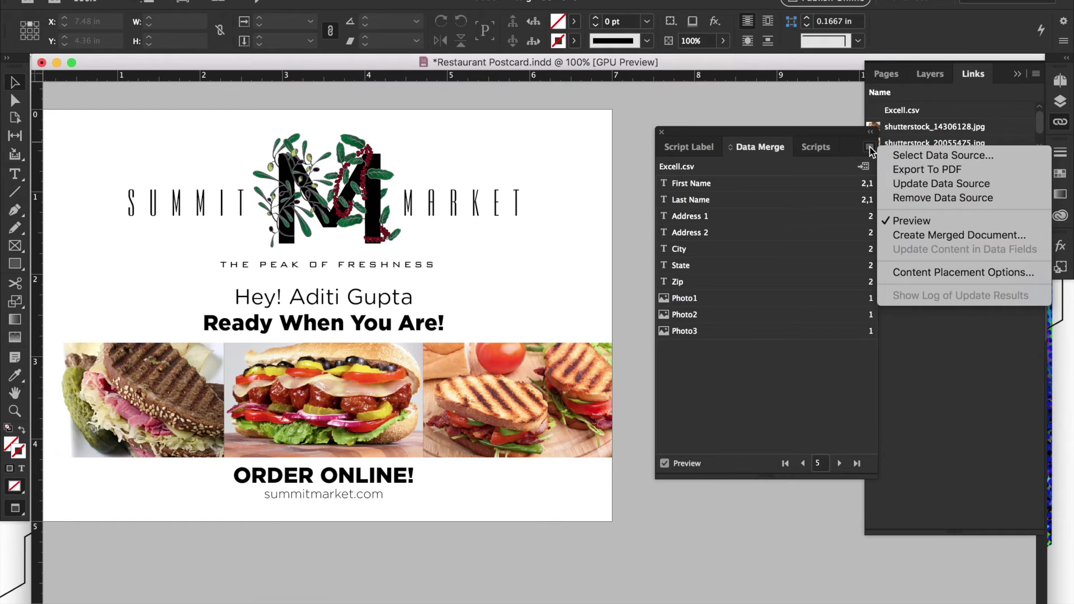
pyautogui.click(931, 272)
pyautogui.moveTo(468, 218); pyautogui.dragTo(625, 202)
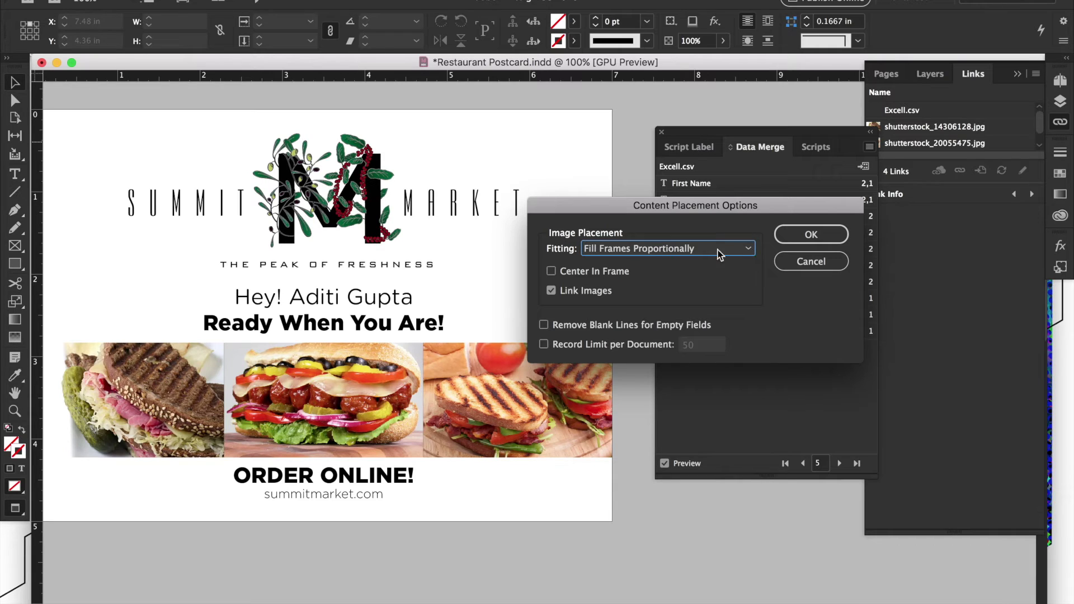
pyautogui.click(751, 250)
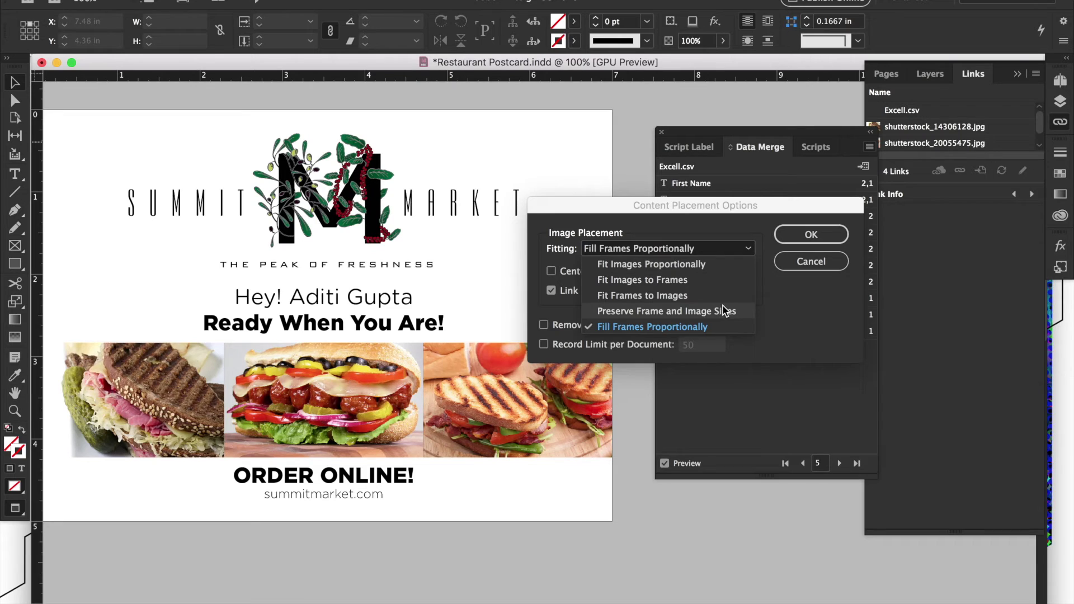
pyautogui.click(716, 267)
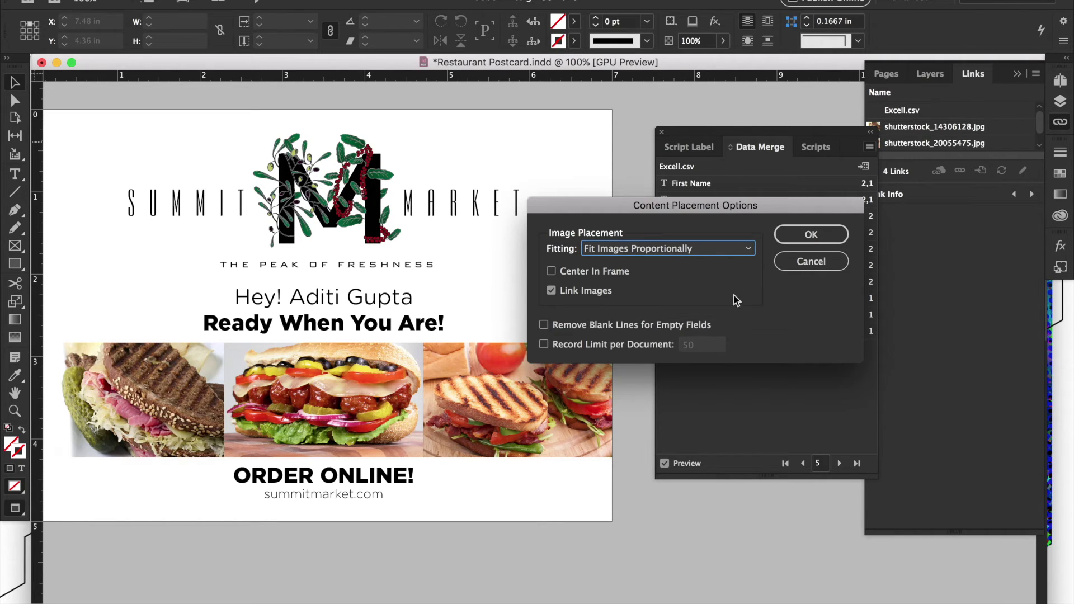
pyautogui.click(811, 235)
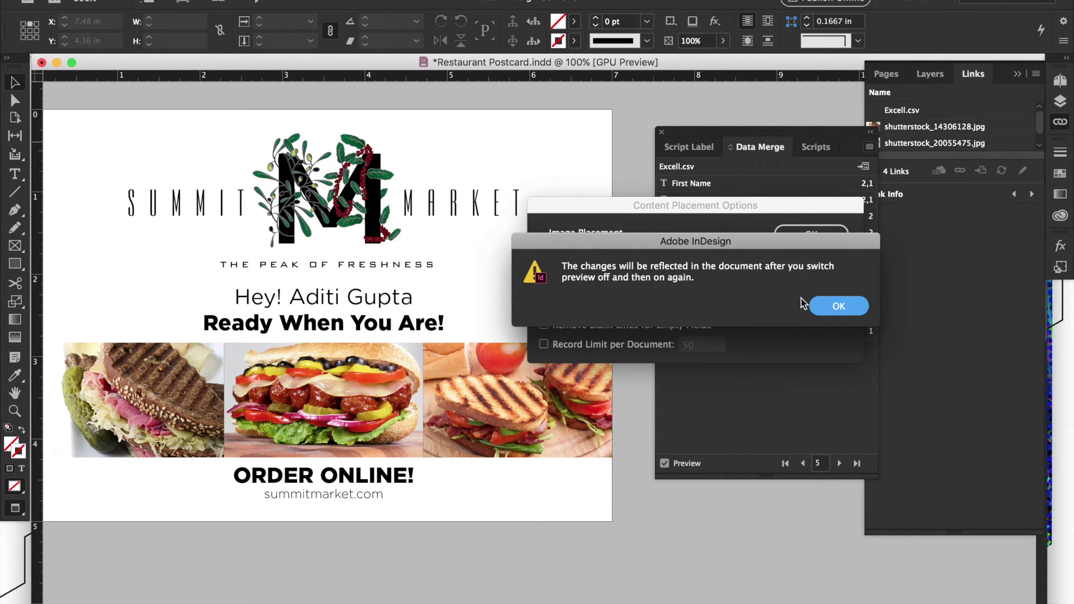
pyautogui.click(839, 307)
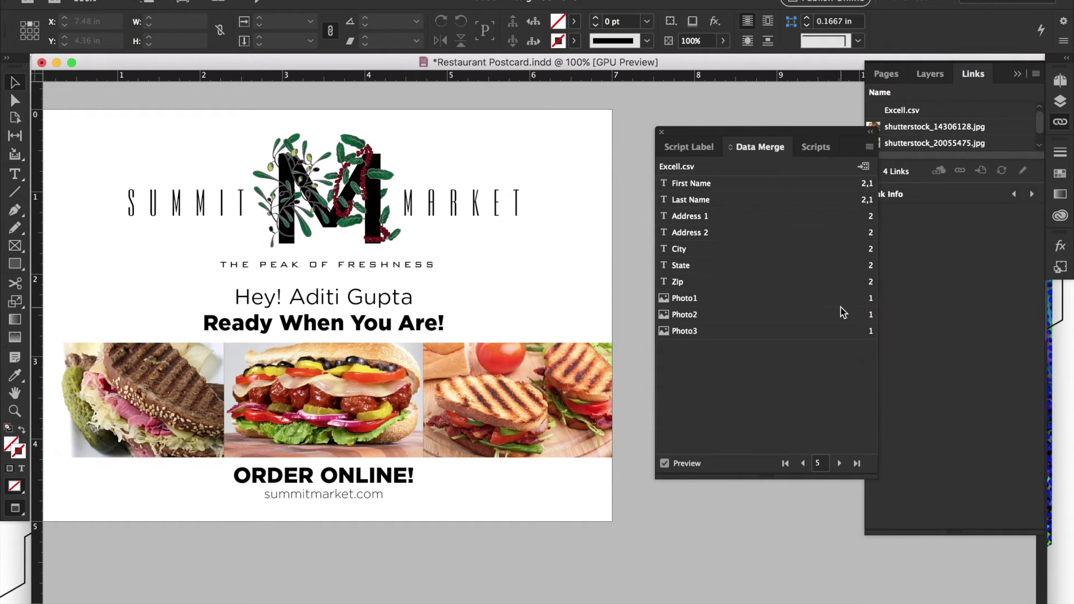
# Step: Toggle Preview off and on so record 5 shows the proportionally fitted photos
pyautogui.click(664, 463)
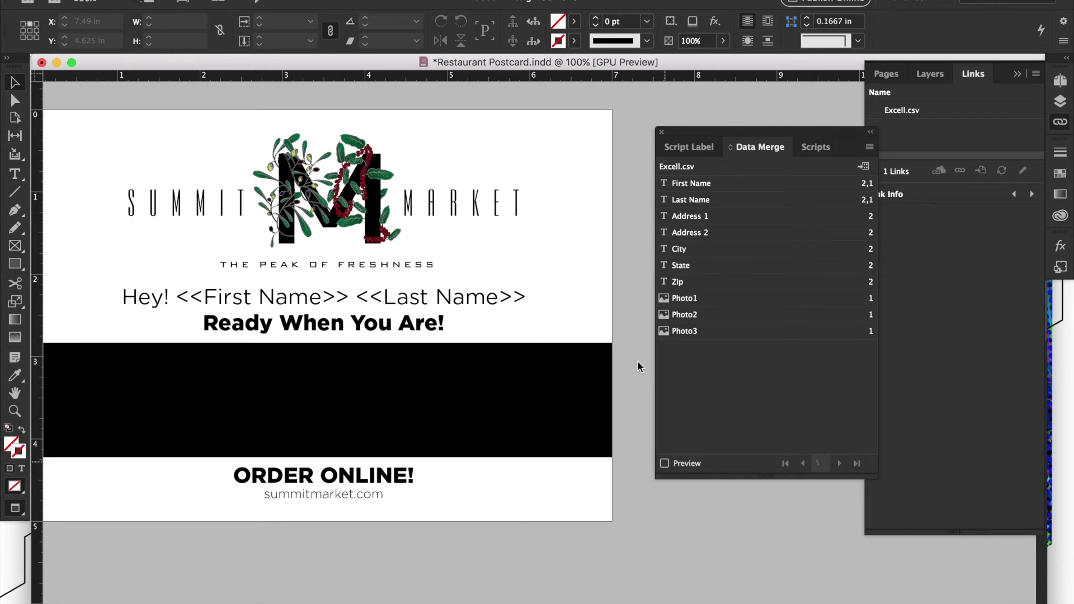
pyautogui.click(664, 463)
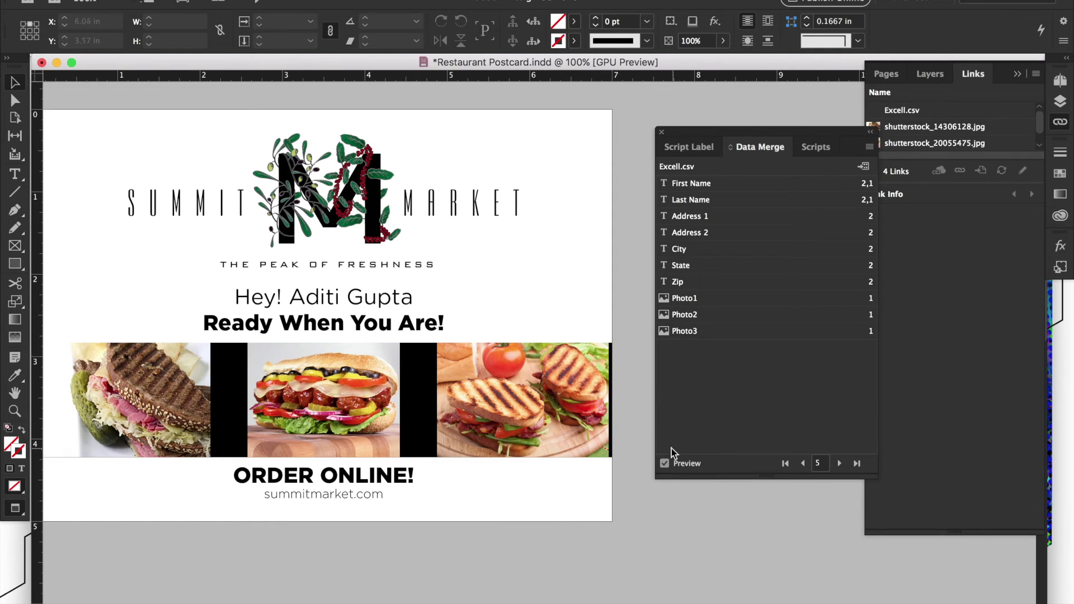
pyautogui.click(869, 147)
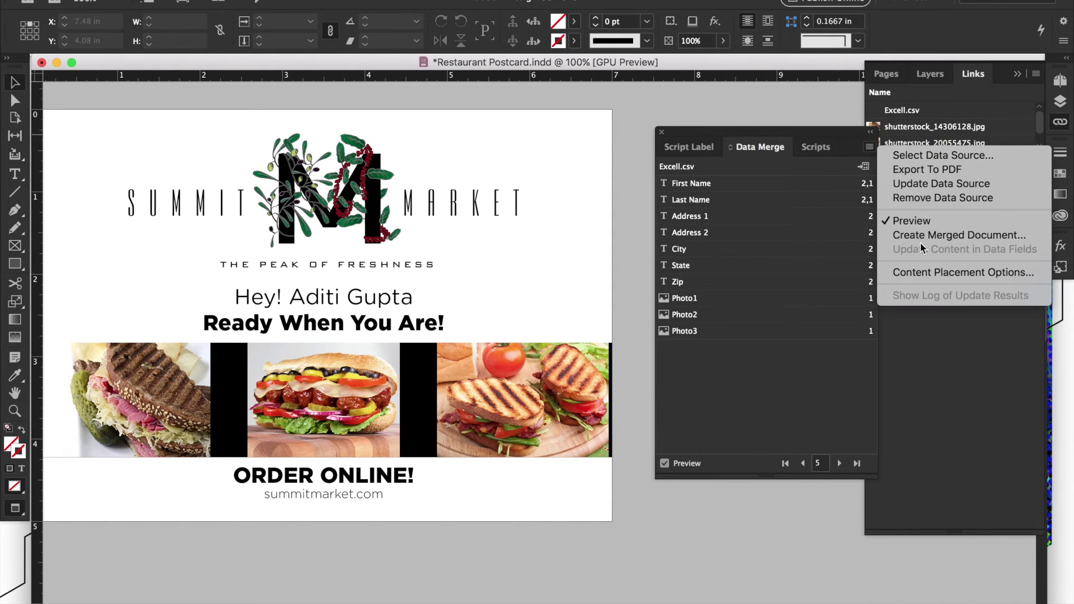
# Step: Set the Data Merge content placement to Fill Frames Proportionally with Center In Frame
pyautogui.click(923, 273)
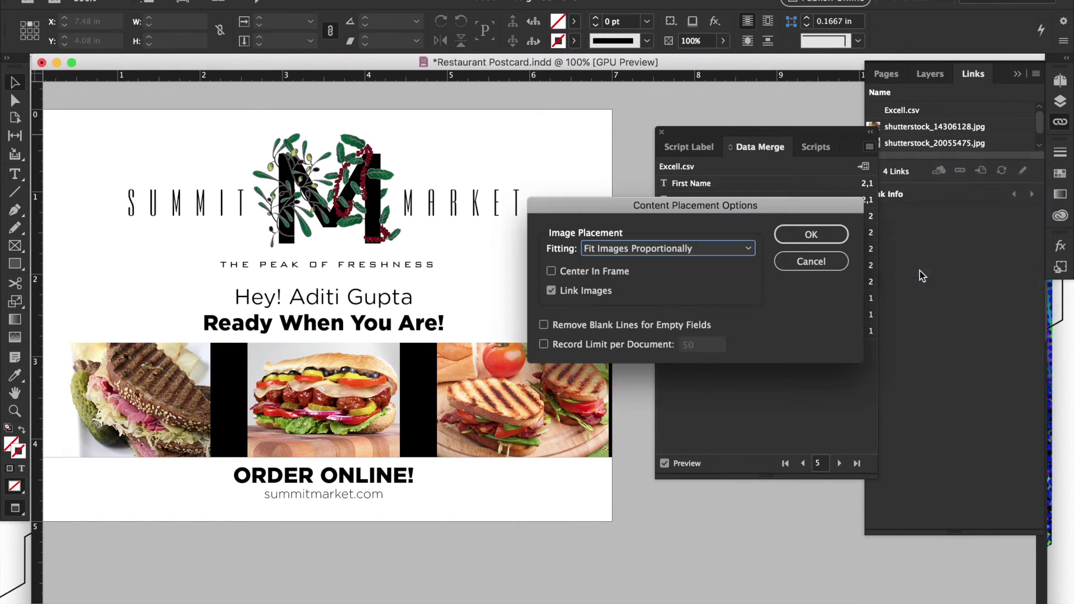
pyautogui.click(745, 254)
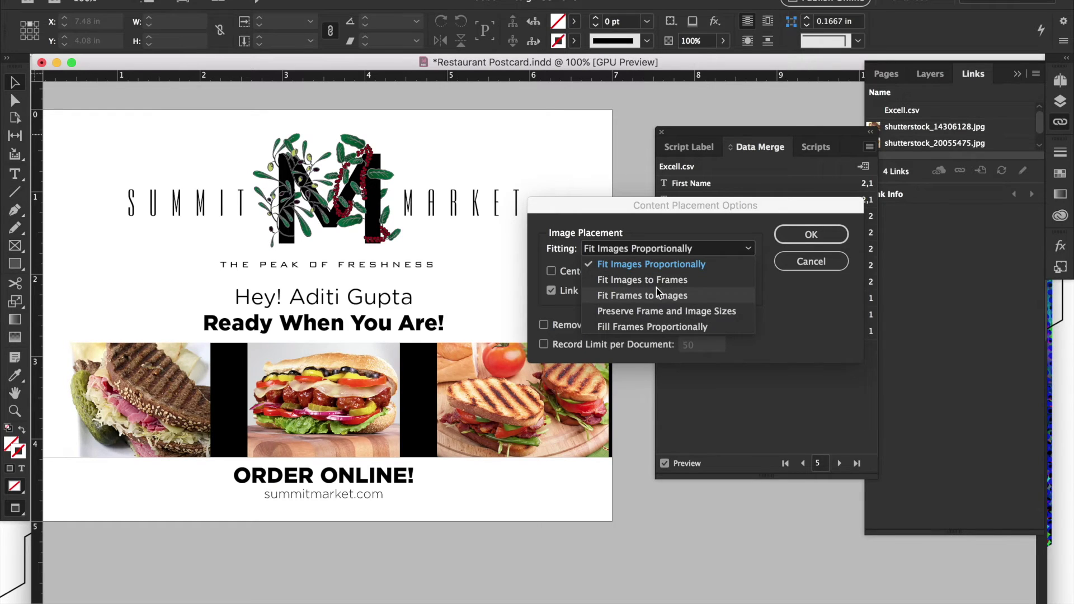
pyautogui.click(648, 325)
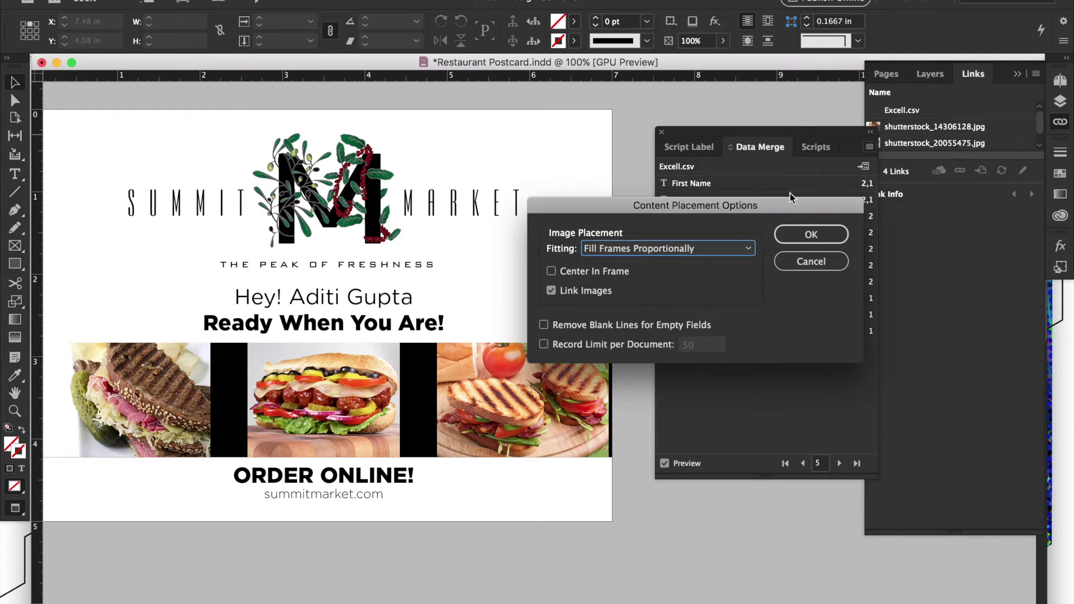
pyautogui.click(798, 236)
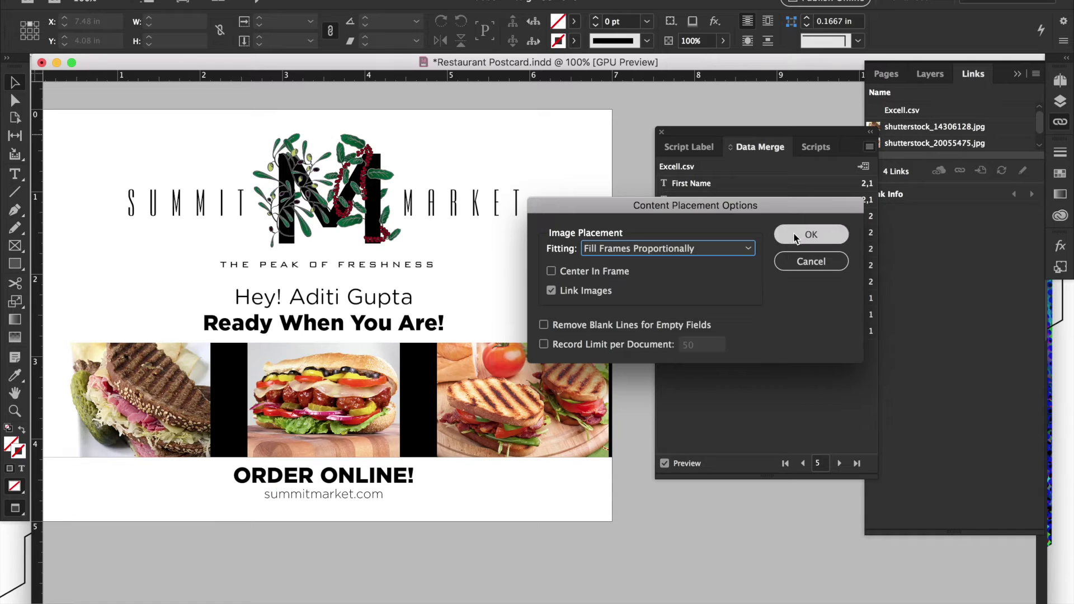
pyautogui.click(551, 272)
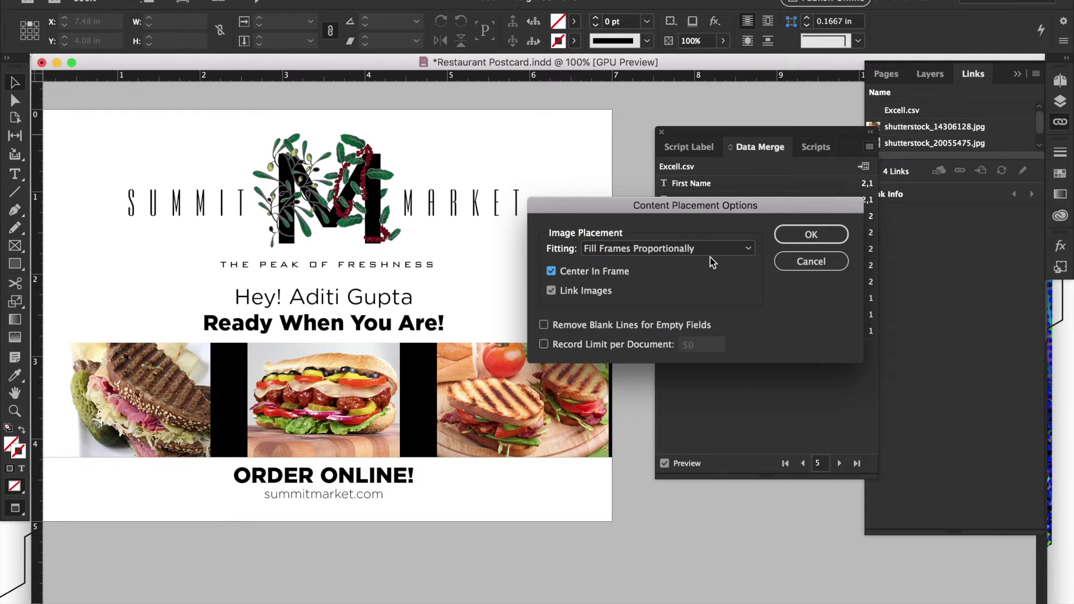
pyautogui.click(821, 235)
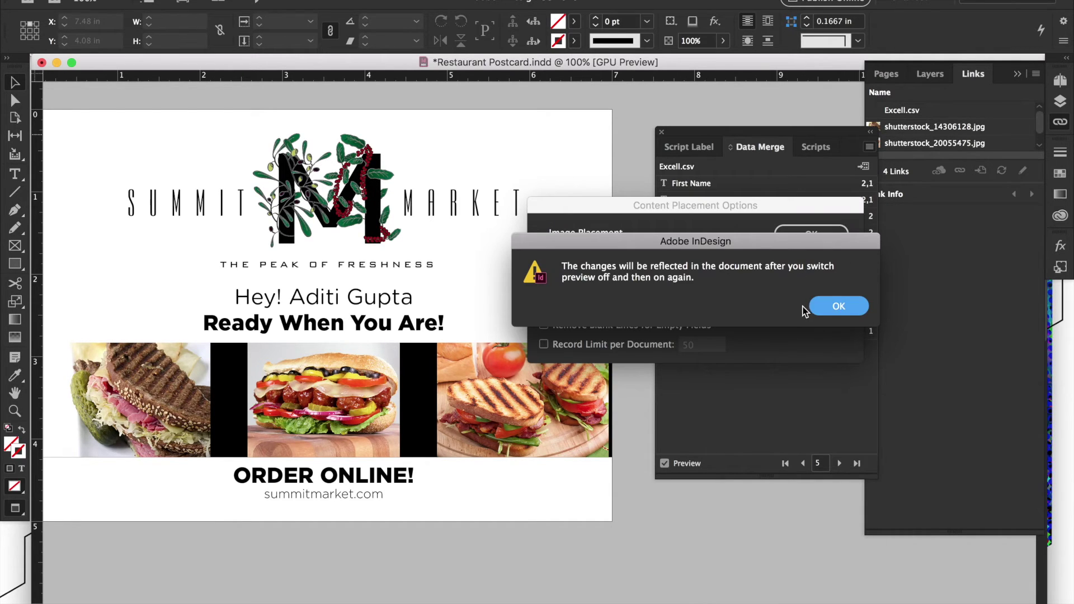
# Step: Turn the merge preview off and back on so the new photo fitting is applied
pyautogui.click(839, 306)
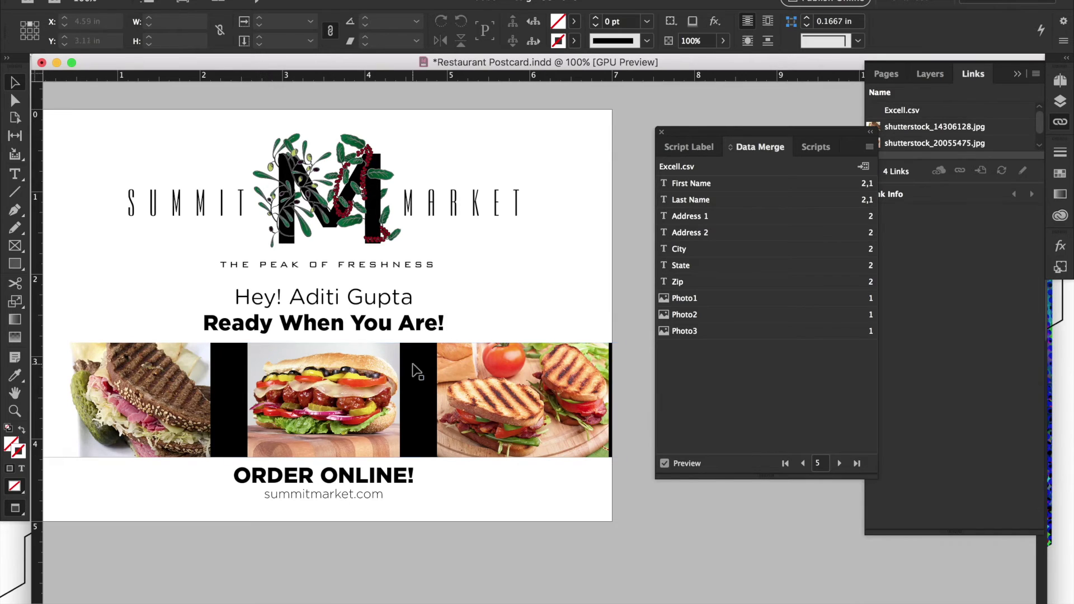
pyautogui.click(666, 464)
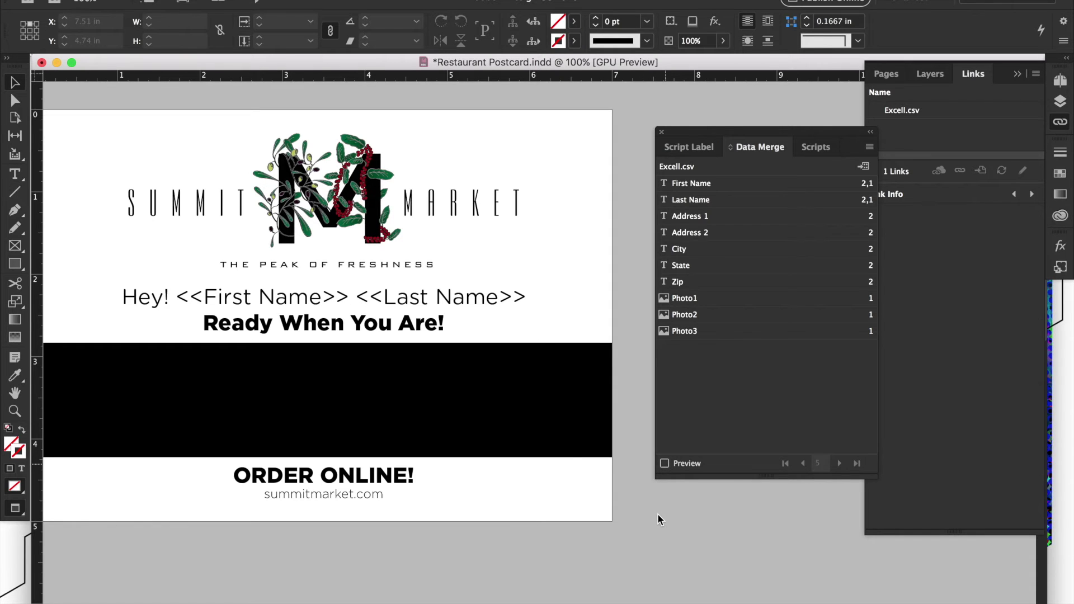
pyautogui.press('super+alt+shift+p')
# Step: Scroll down to the page 2 address side and back to page 1 to review record 5
pyautogui.scroll(-3, 681, 508)
pyautogui.hscroll(-3, 681, 508)
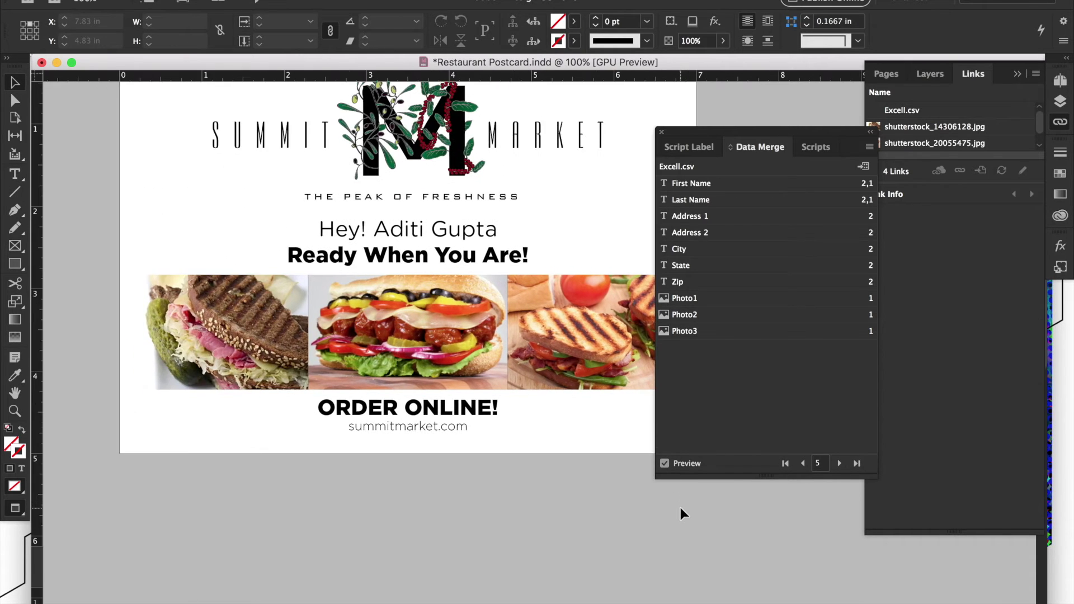
pyautogui.scroll(-10, 680, 508)
pyautogui.hscroll(2, 681, 508)
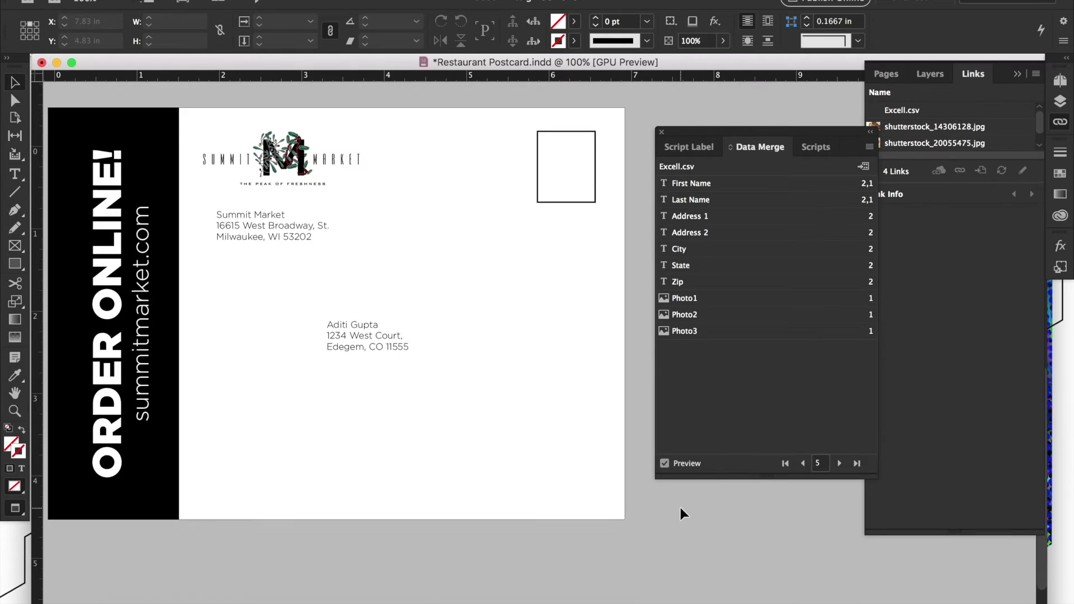
pyautogui.scroll(3, 680, 507)
pyautogui.hscroll(-1, 680, 508)
pyautogui.scroll(4, 434, 281)
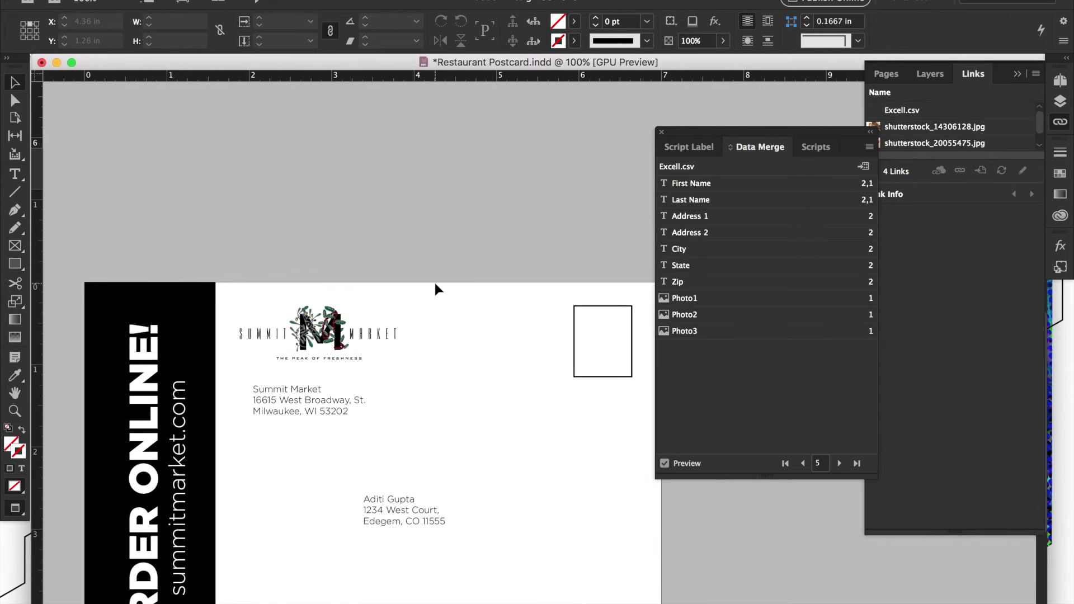
pyautogui.scroll(8, 434, 283)
pyautogui.hscroll(-1, 435, 283)
pyautogui.scroll(5, 434, 283)
pyautogui.hscroll(1, 434, 283)
pyautogui.scroll(-2, 434, 281)
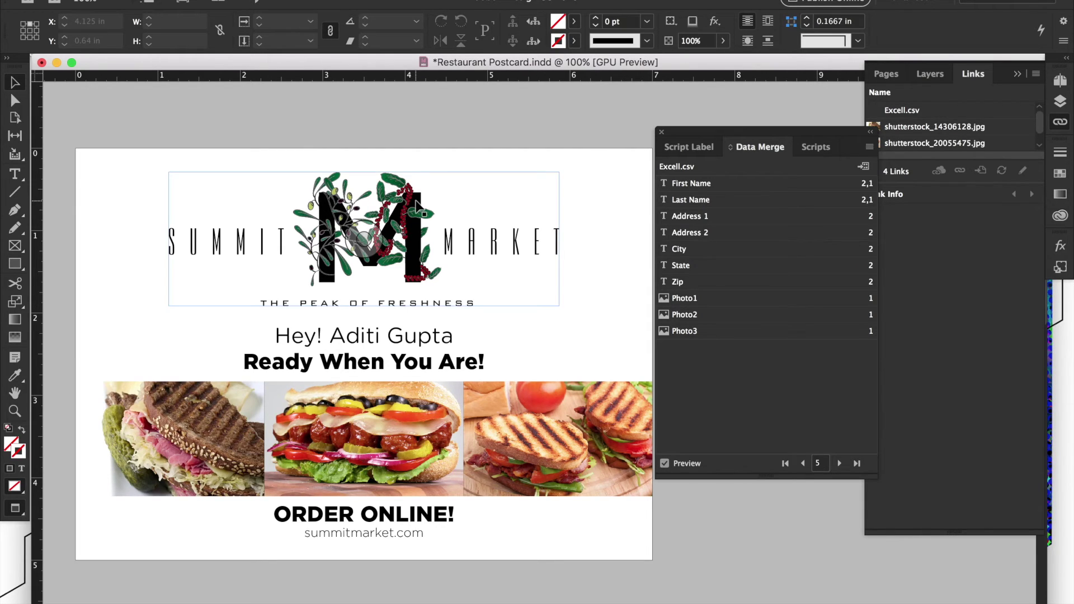
# Step: Open Create Merged Document from the Data Merge panel menu and move the dialog aside
pyautogui.press('XF86MonBrightnessUp')
pyautogui.click(870, 148)
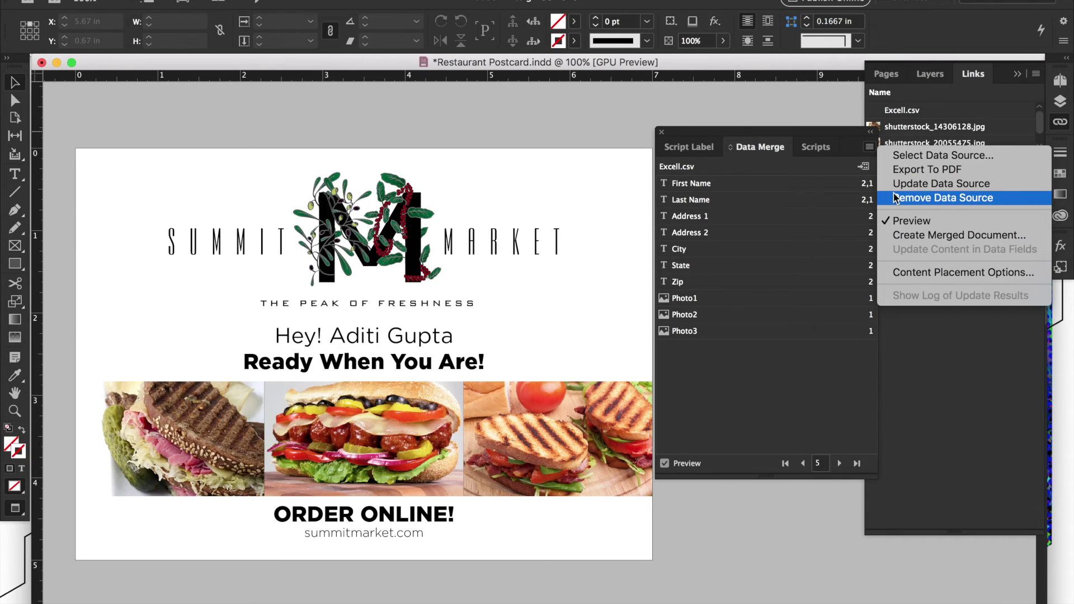
pyautogui.click(913, 171)
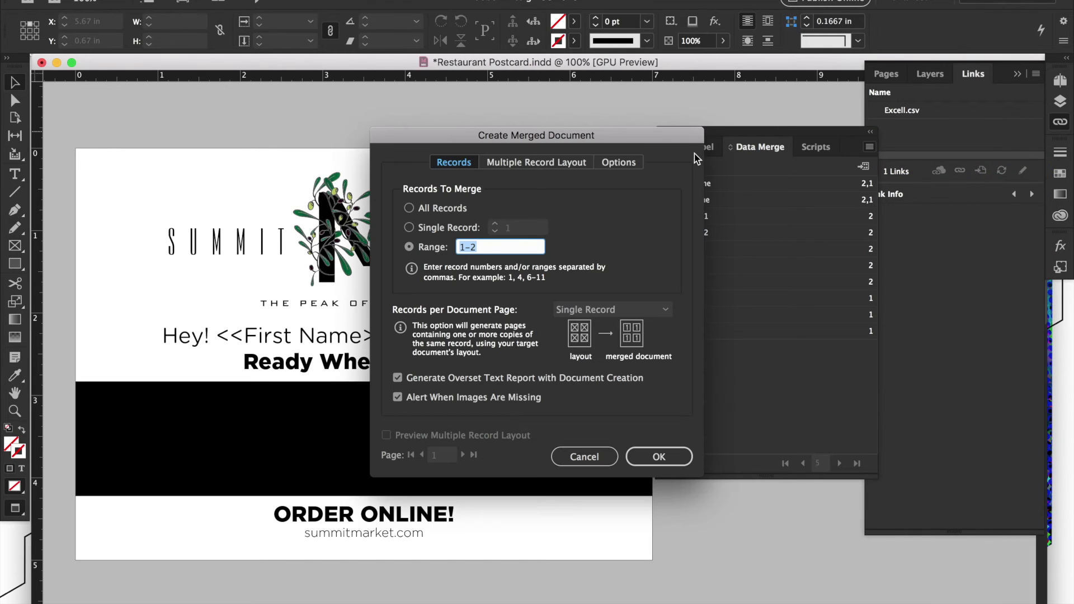
pyautogui.moveTo(492, 135); pyautogui.dragTo(556, 136)
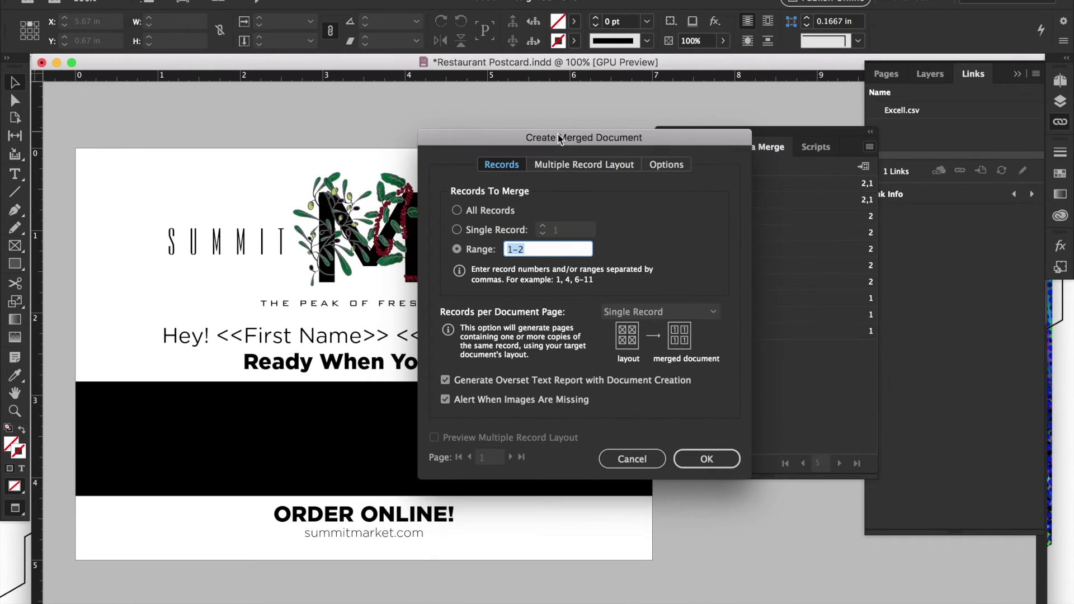
# Step: Set the records to merge to the range 1-3
pyautogui.click(457, 210)
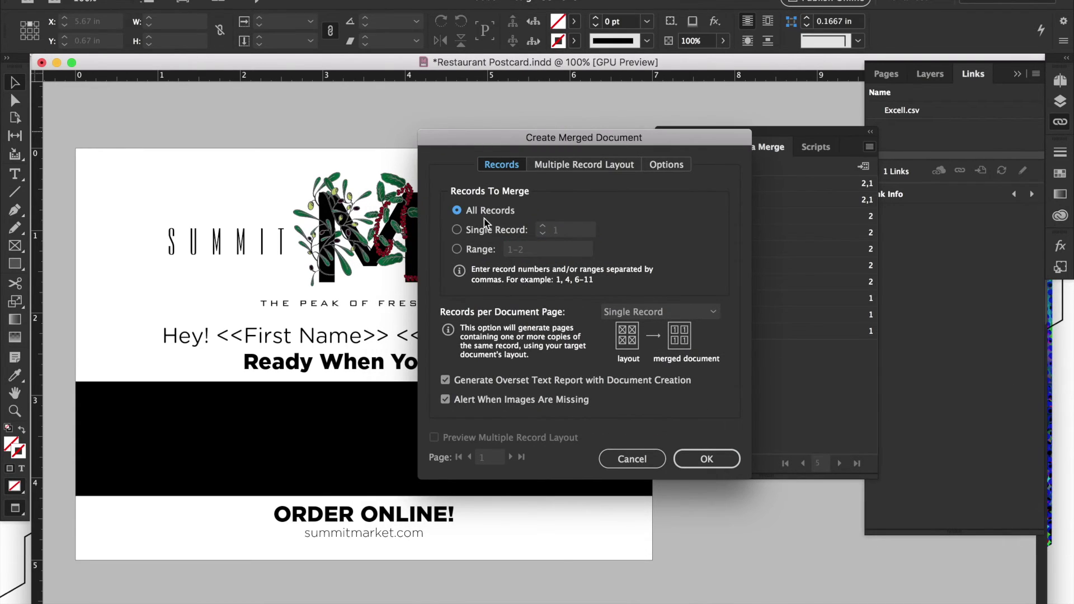
pyautogui.click(458, 250)
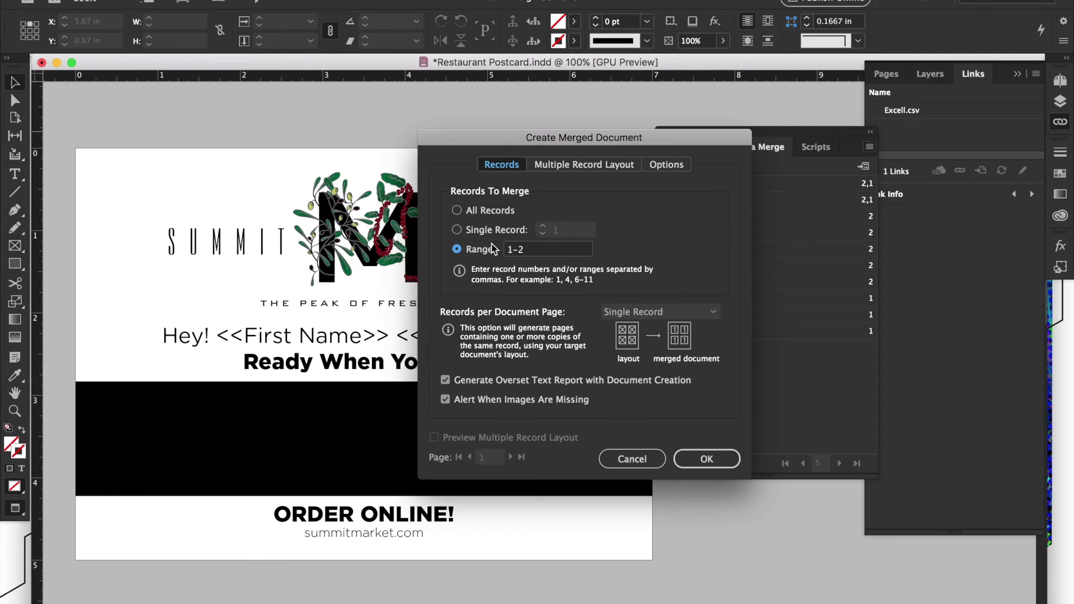
pyautogui.click(459, 211)
pyautogui.click(458, 250)
pyautogui.click(526, 250)
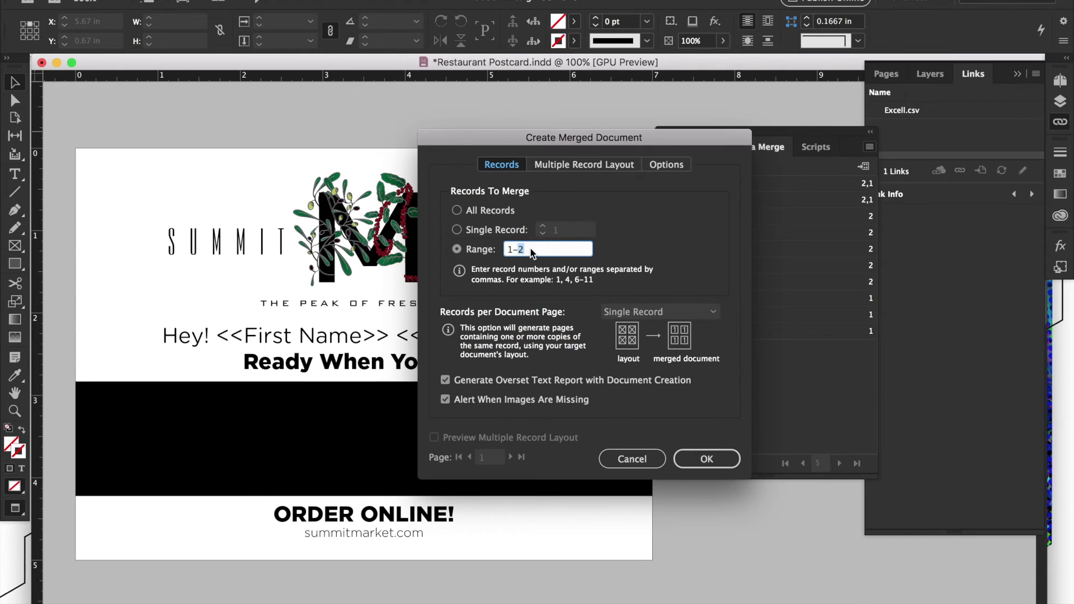
pyautogui.write('3')
pyautogui.click(596, 167)
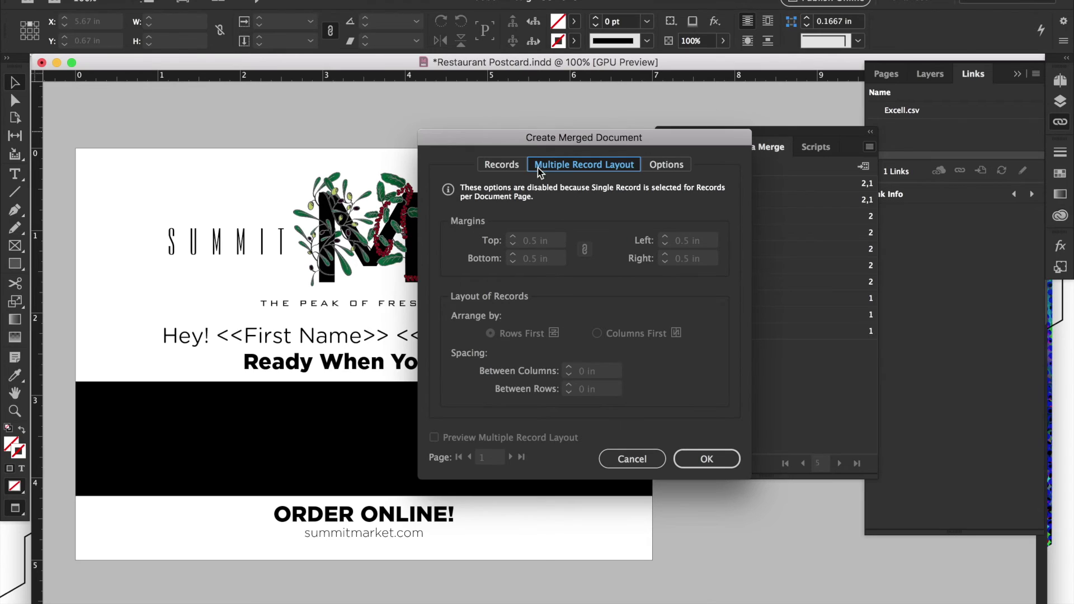
pyautogui.click(515, 166)
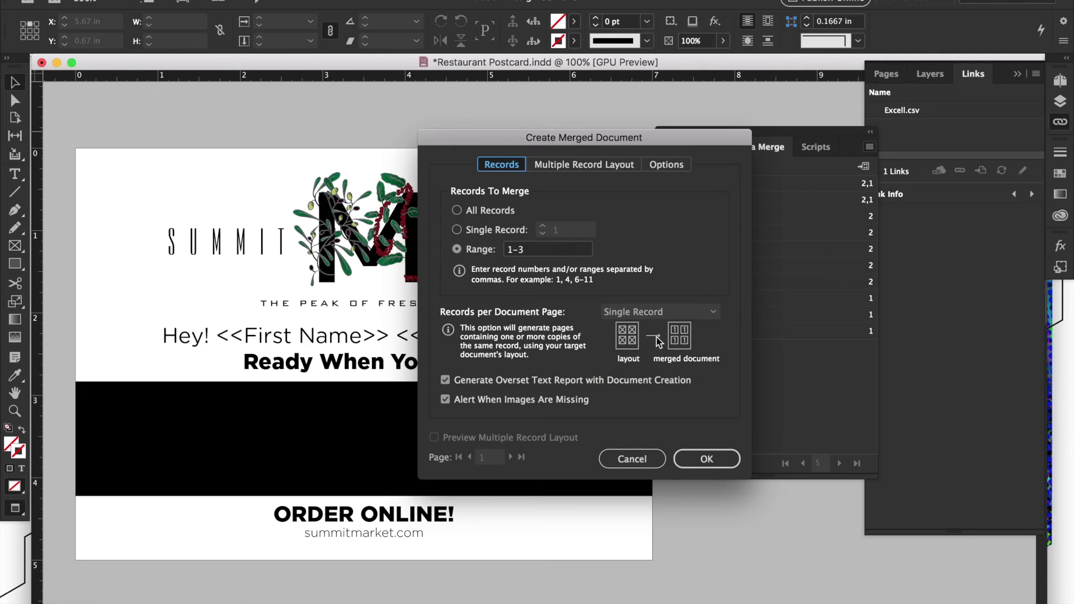
# Step: Generate the merged postcards for records 1–3 and choose the [High Quality Print] PDF preset
pyautogui.click(690, 457)
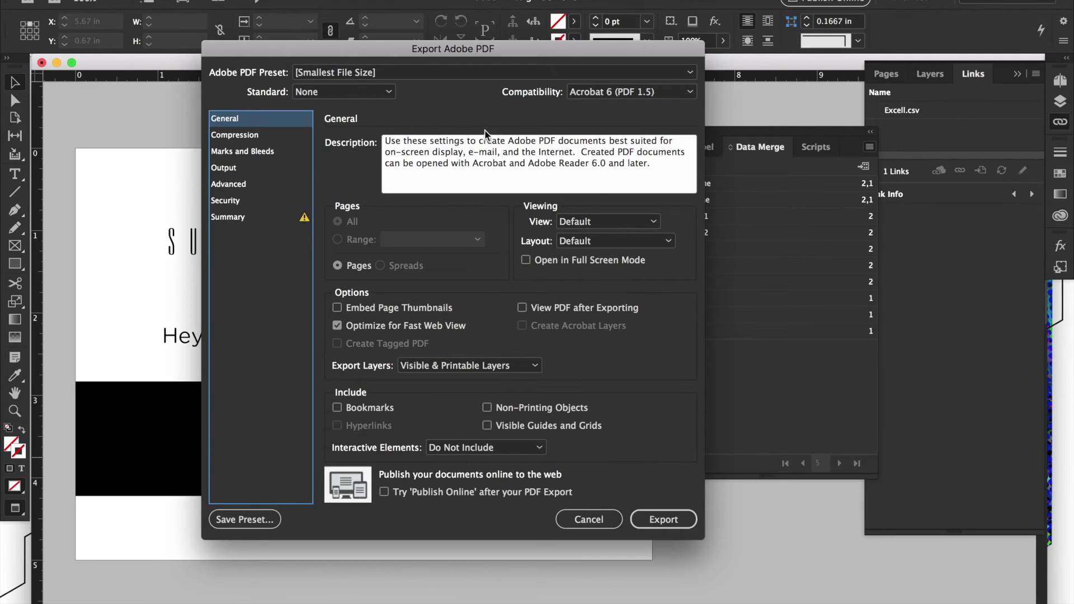
pyautogui.click(423, 72)
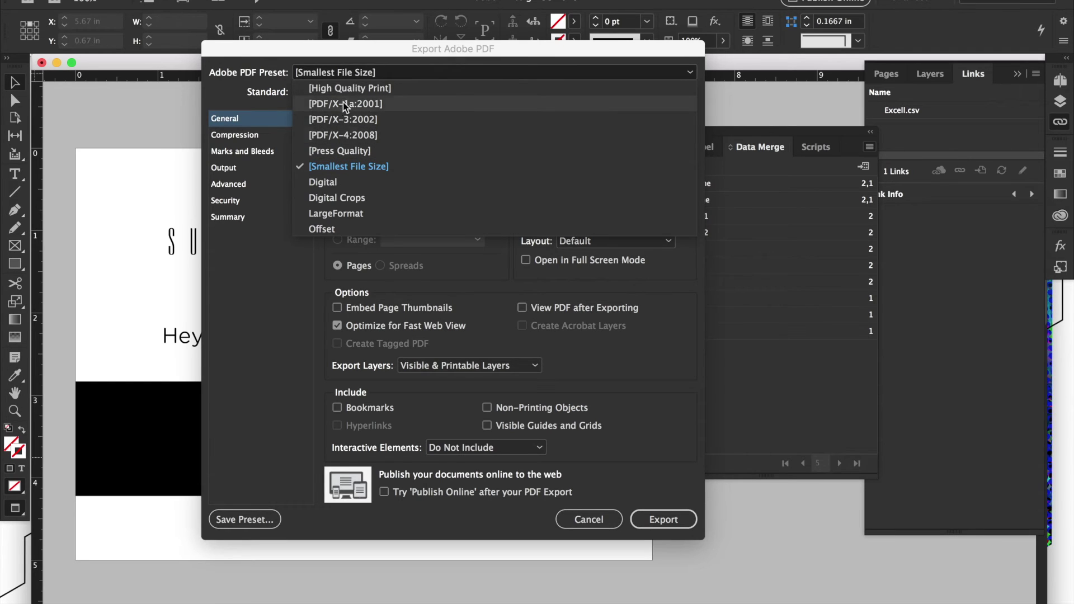
pyautogui.click(350, 88)
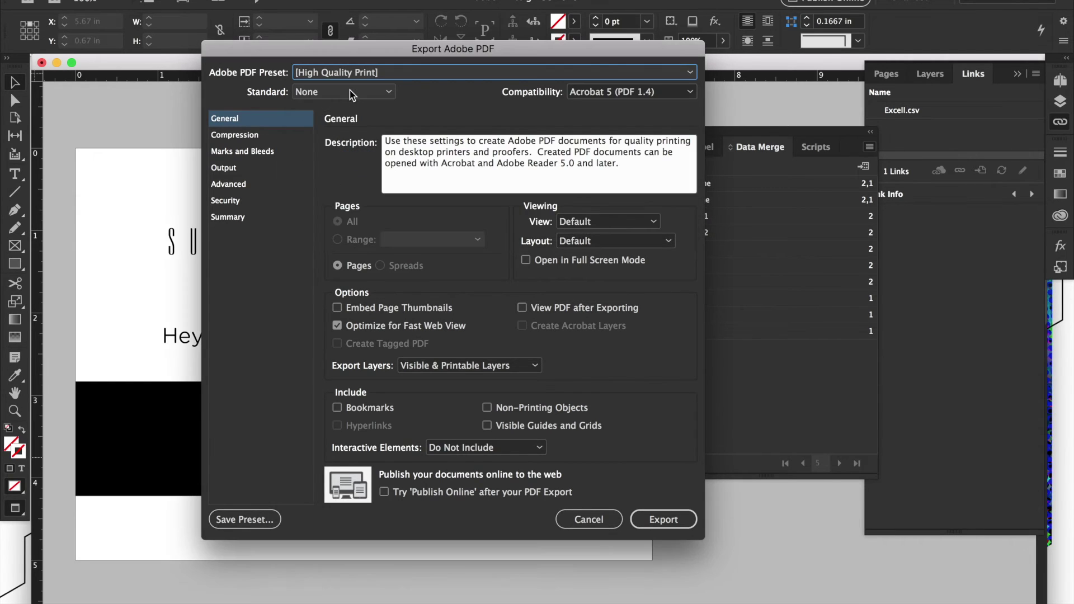
# Step: Turn on crop marks and Use Document Bleed Settings, then export the PDF
pyautogui.click(238, 151)
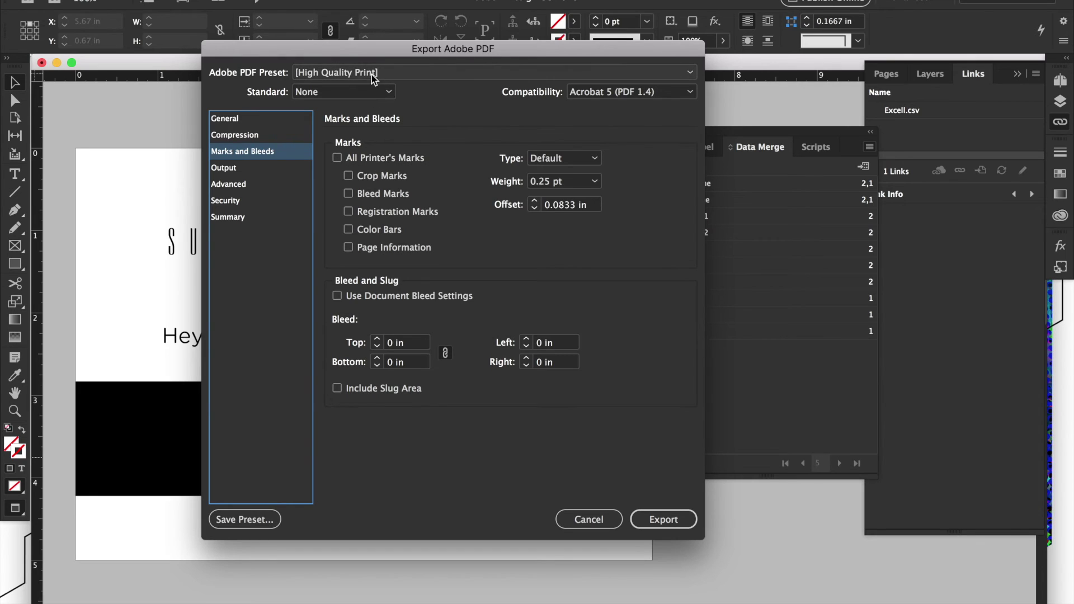
pyautogui.click(346, 175)
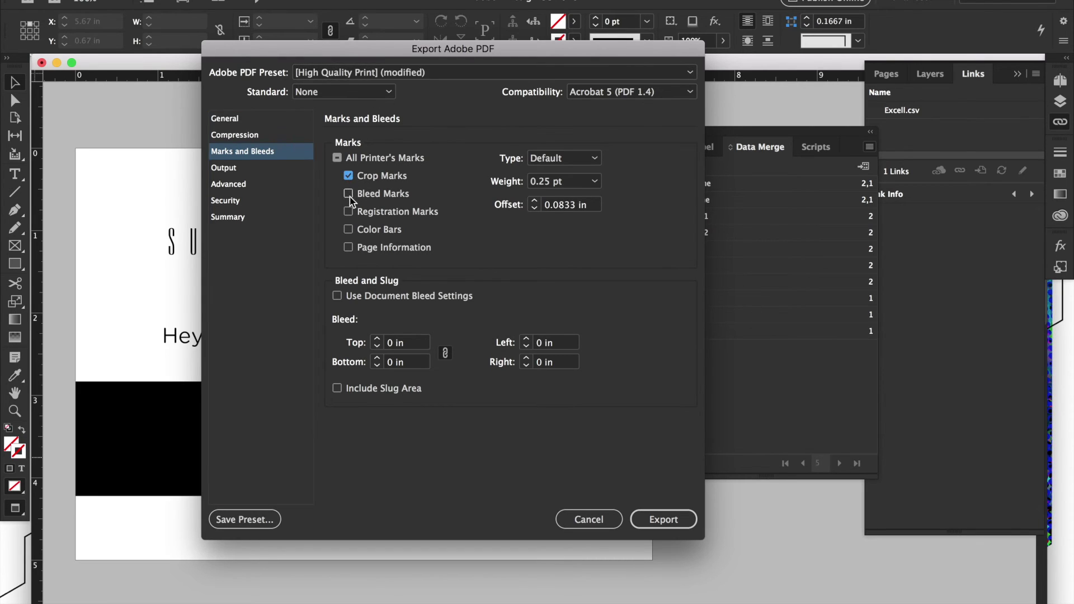
pyautogui.click(336, 294)
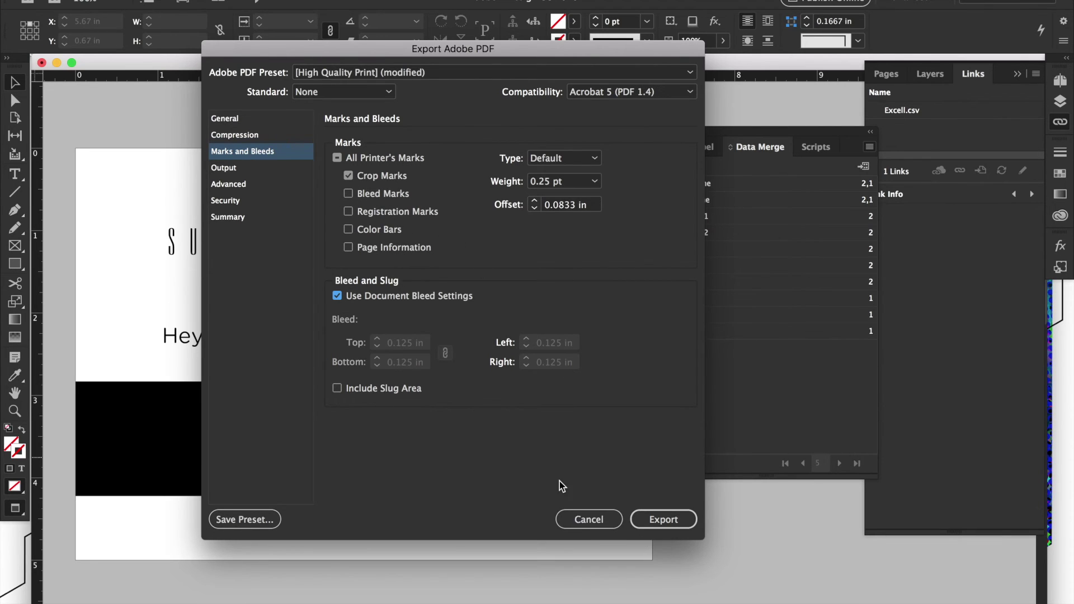
pyautogui.click(665, 523)
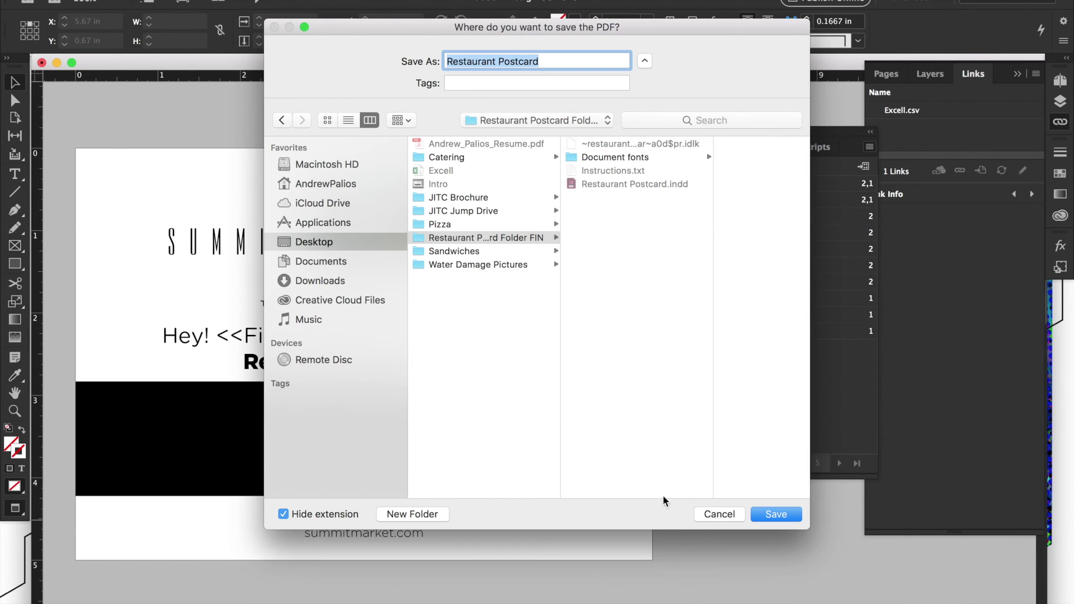
# Step: Save the merged PDF to the Desktop as 'PDF Print'
pyautogui.click(438, 391)
pyautogui.moveTo(538, 61); pyautogui.dragTo(446, 61)
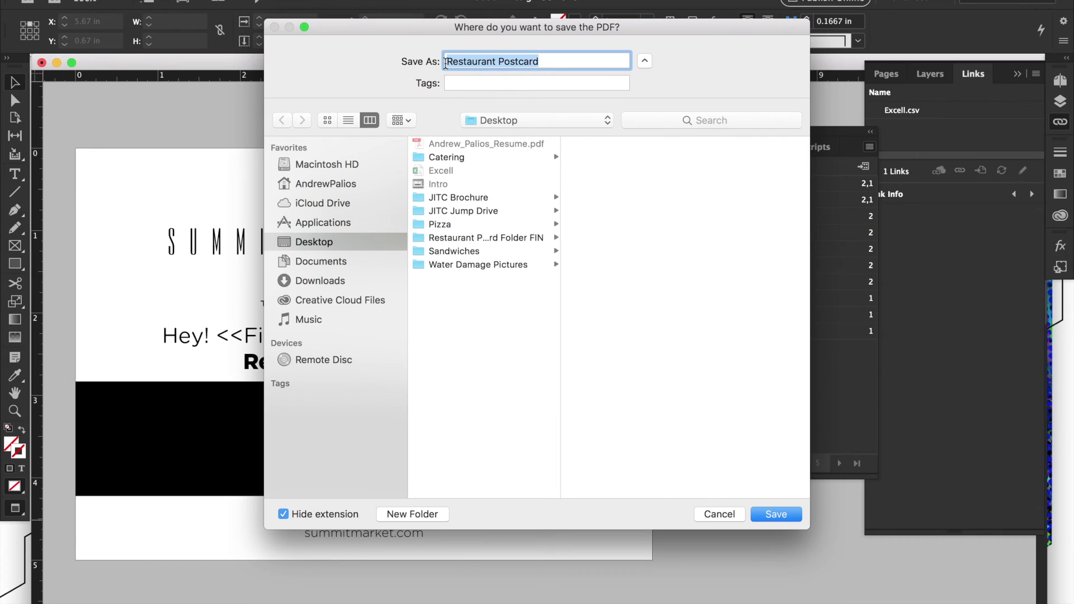
pyautogui.write('PDF Print')
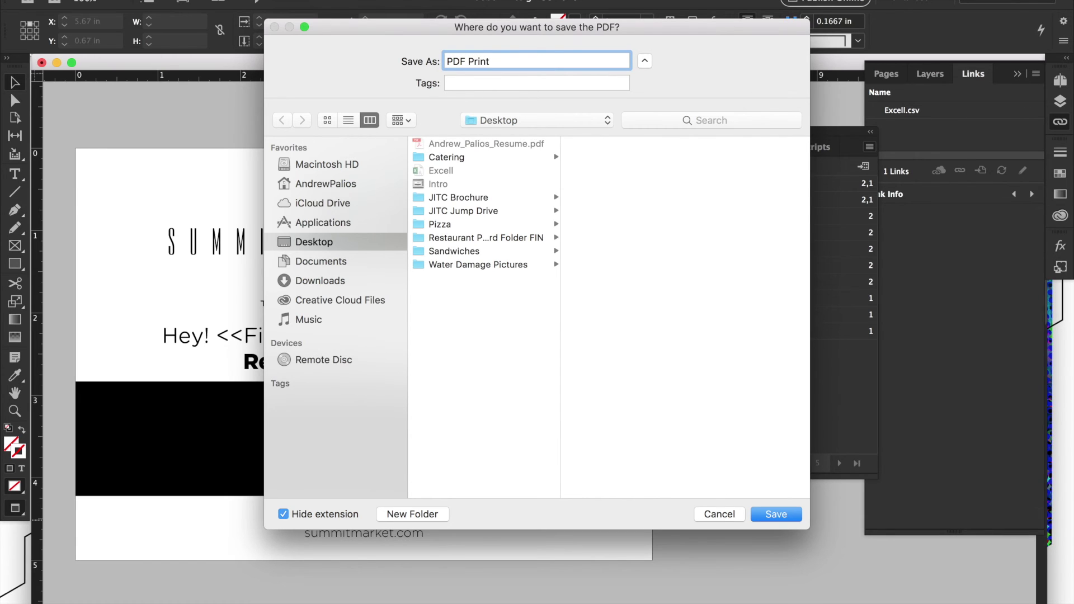
pyautogui.press('Return')
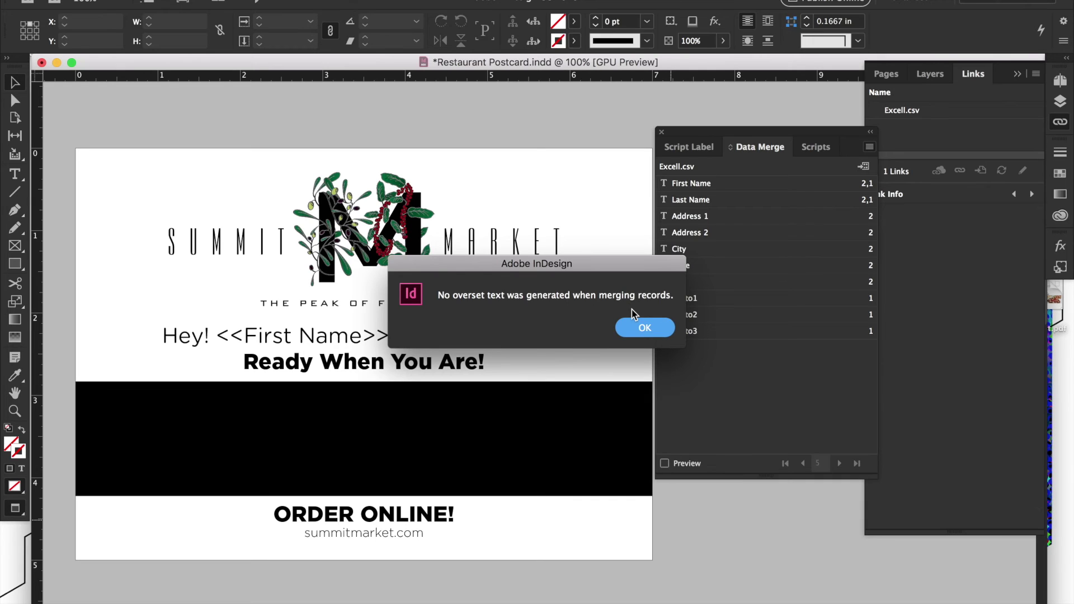
# Step: Dismiss the overset text report and switch over to the spreadsheet in Excel
pyautogui.click(658, 331)
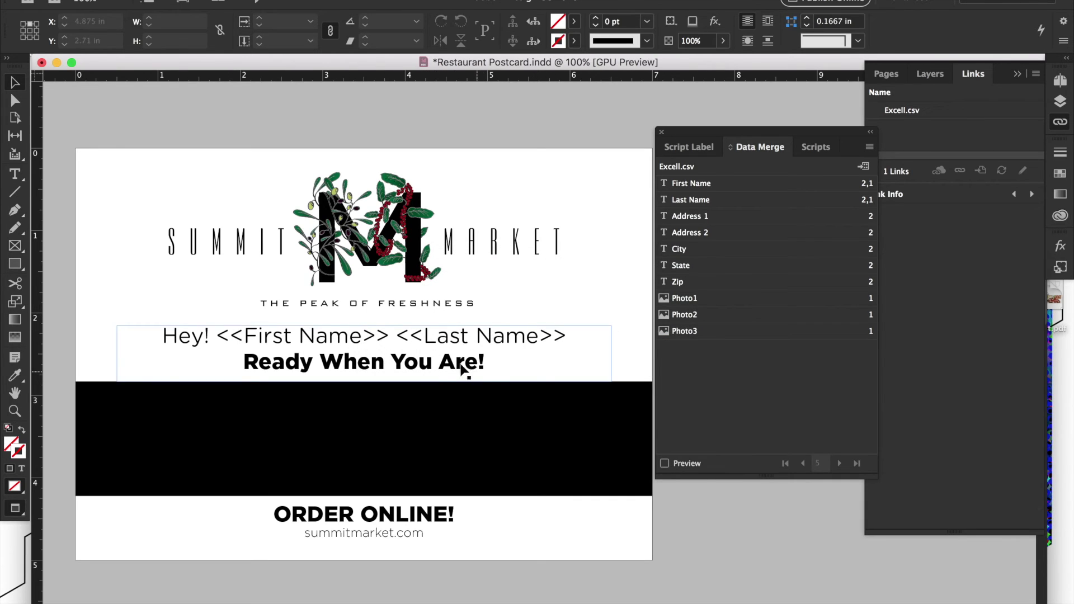
pyautogui.click(404, 336)
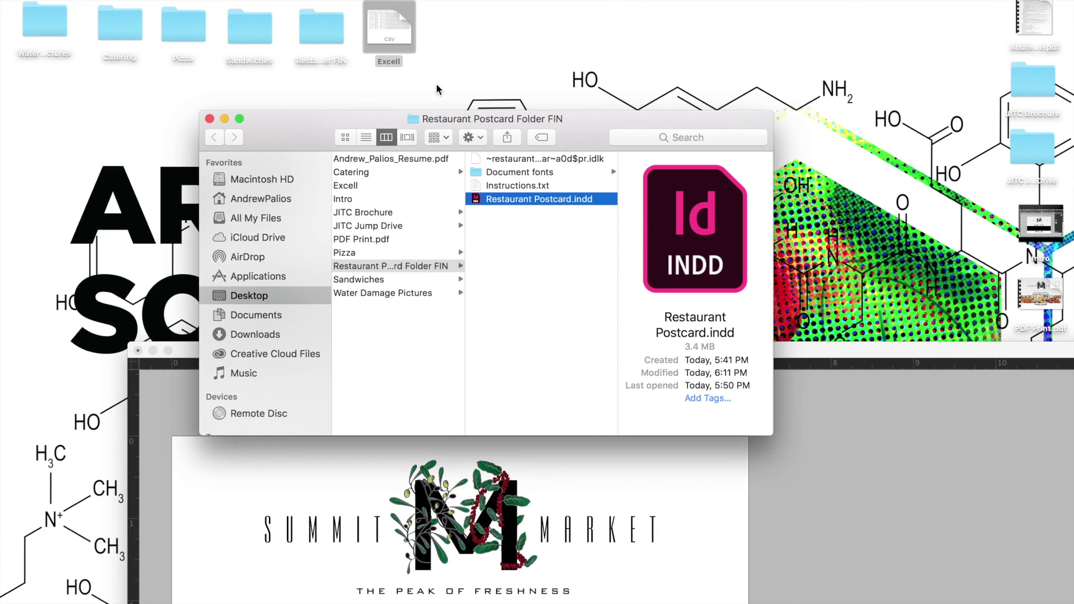
pyautogui.click(393, 32)
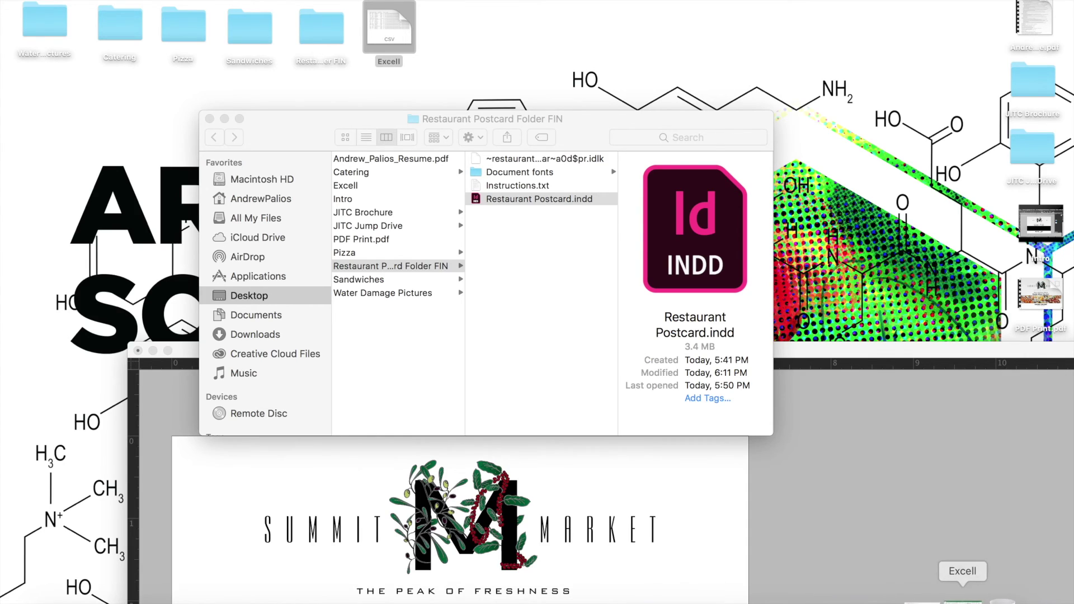
pyautogui.click(962, 593)
# Step: Copy the long last name from B8 and paste it into B2
pyautogui.hscroll(-10, 221, 160)
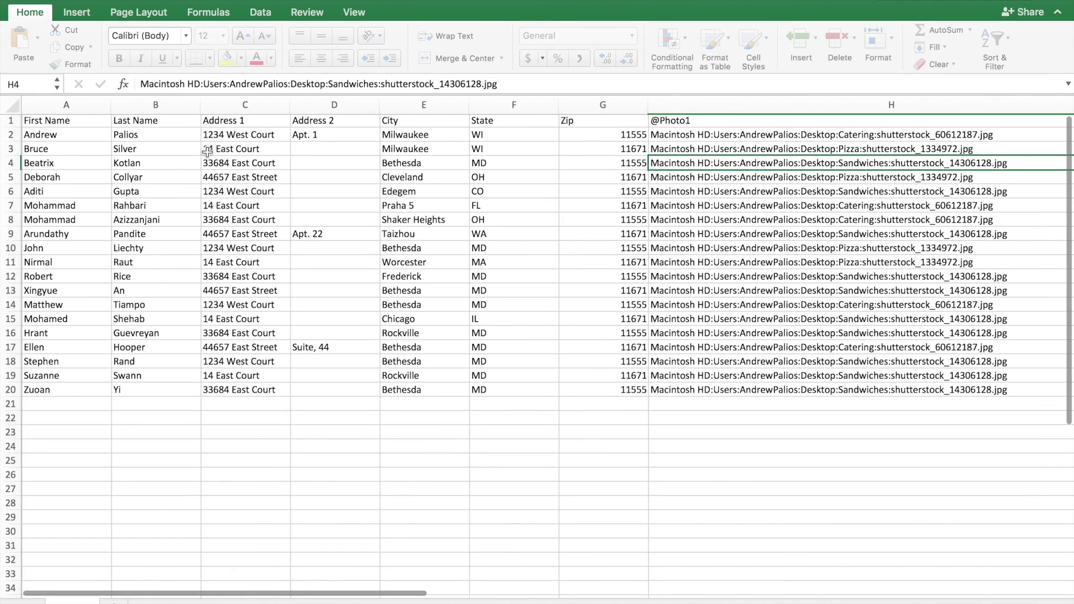
pyautogui.click(159, 134)
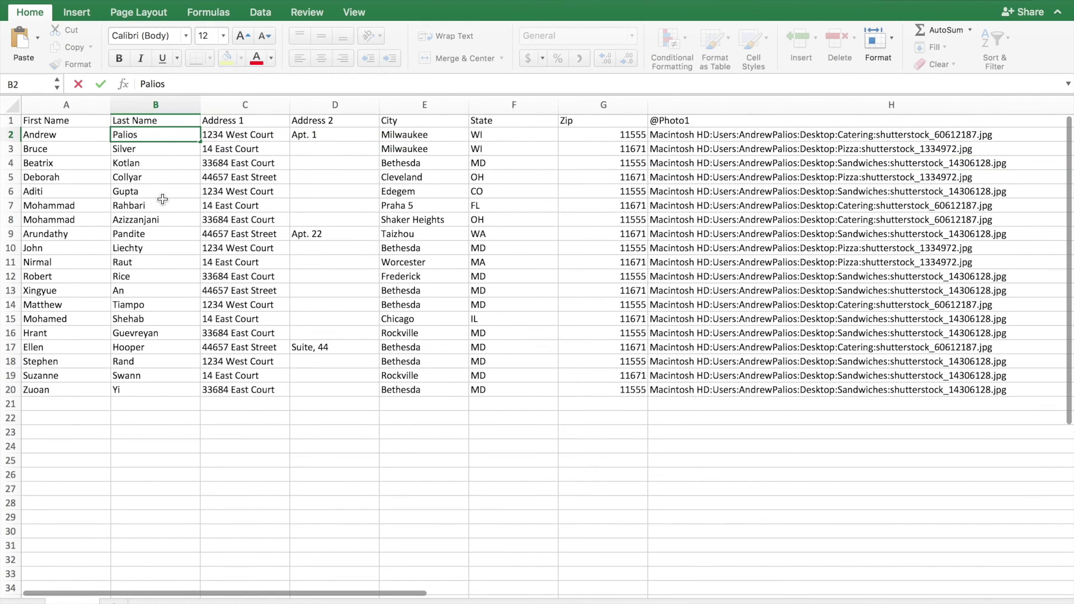
pyautogui.doubleClick(167, 221)
pyautogui.press('Escape')
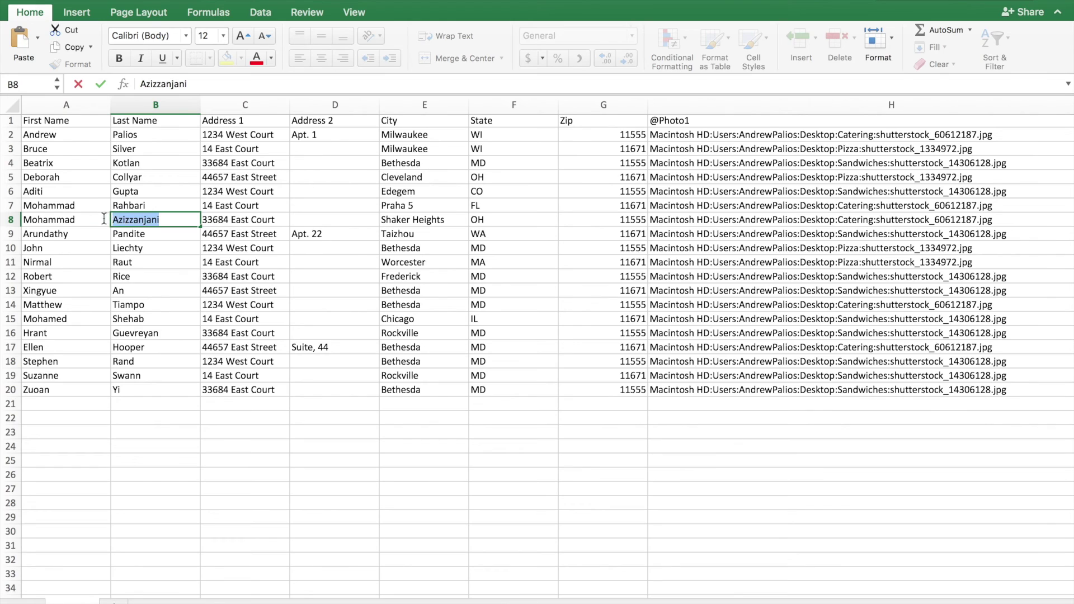
pyautogui.moveTo(110, 219); pyautogui.dragTo(159, 135)
pyautogui.click(159, 135)
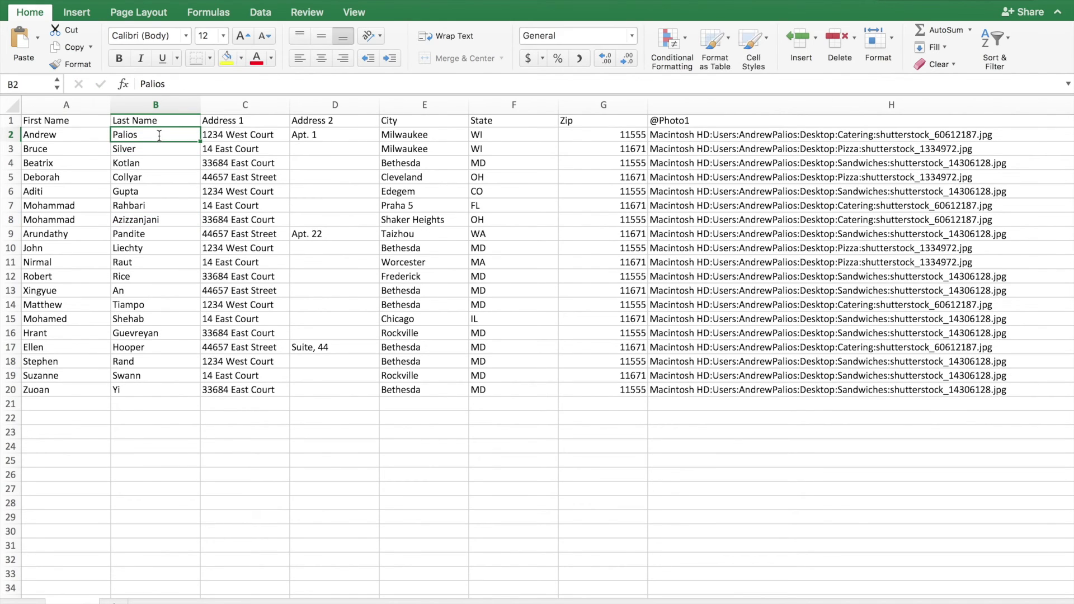
pyautogui.write('Azizzanjani')
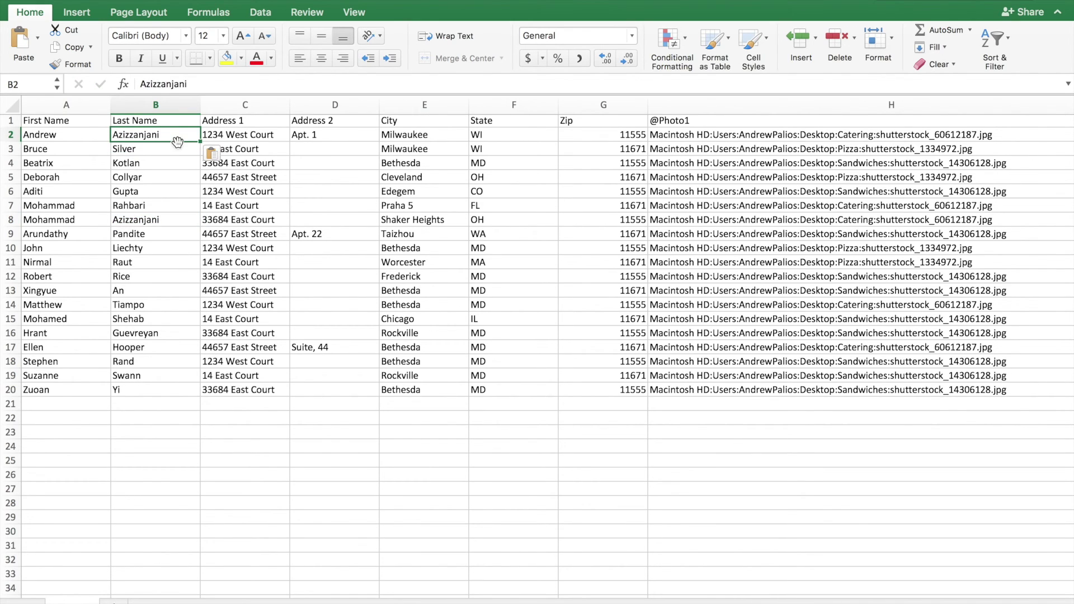
# Step: Append a second copy of the surname in B2 and save Excell.csv
pyautogui.doubleClick(177, 135)
pyautogui.write('Azizzanjani')
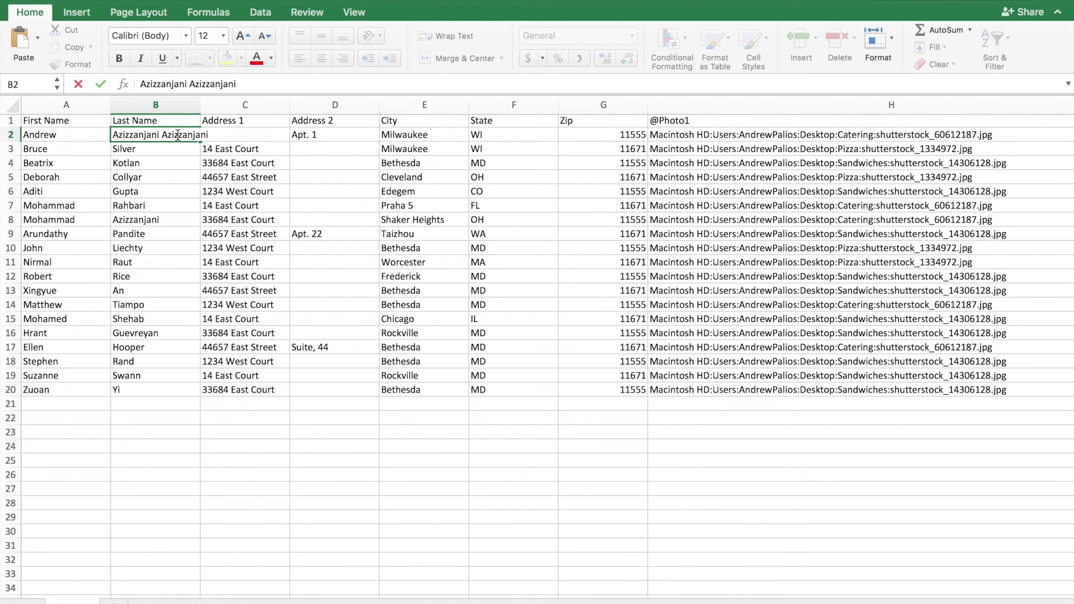
pyautogui.press('Return')
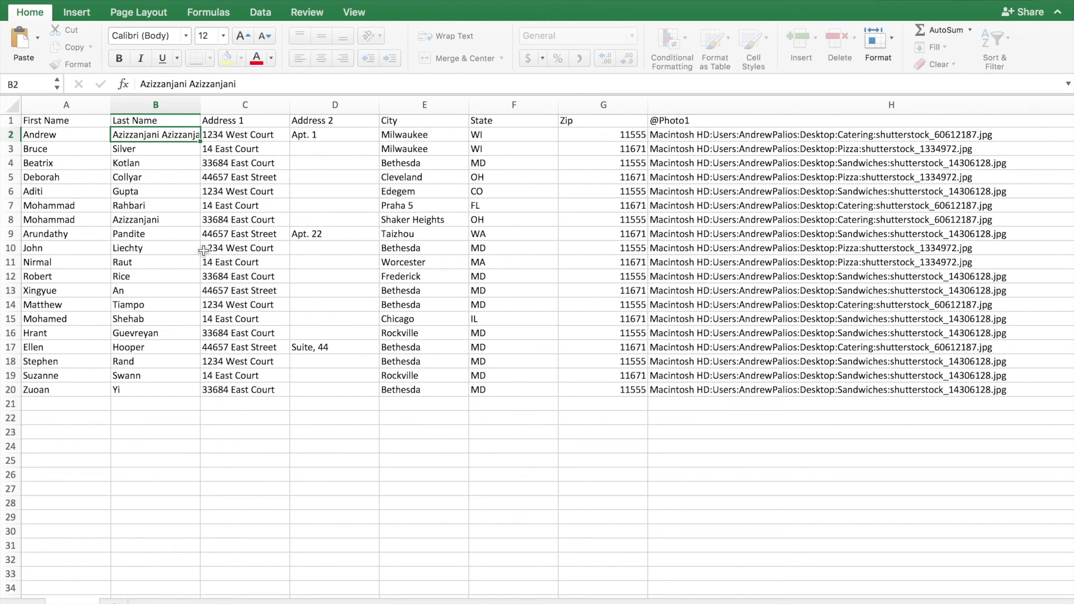
pyautogui.press('super+w')
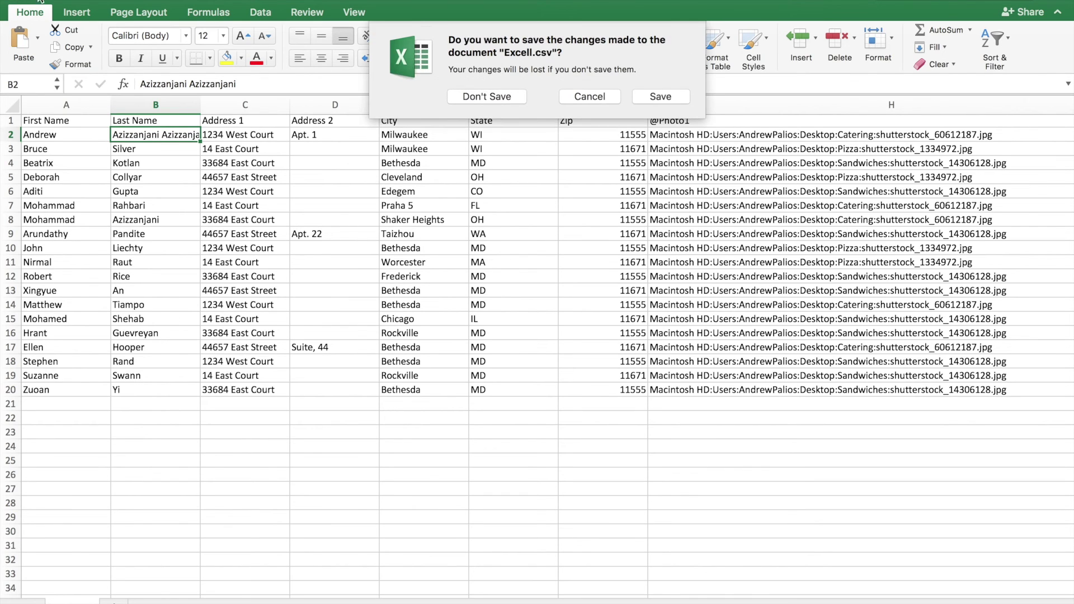
pyautogui.click(658, 96)
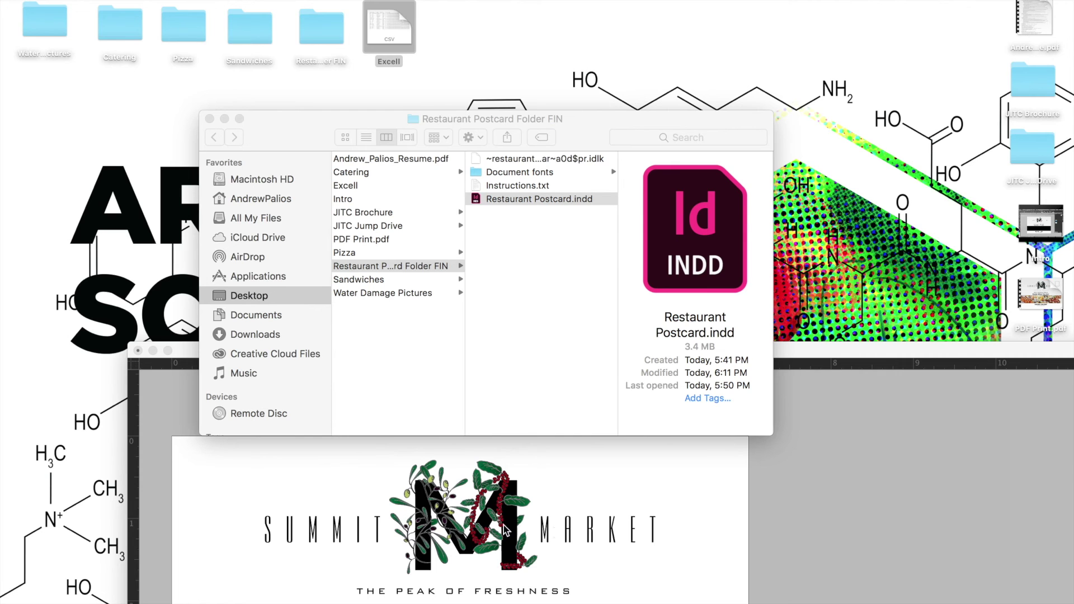
# Step: Back in InDesign, enlarge the postcard window and update the data source from the edited CSV
pyautogui.click(655, 407)
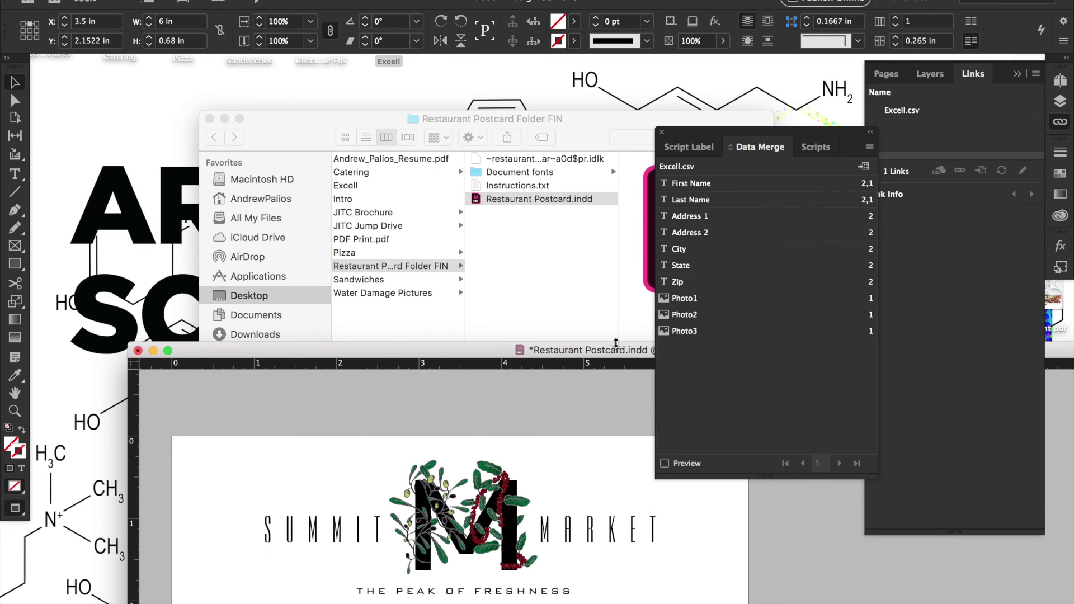
pyautogui.doubleClick(615, 348)
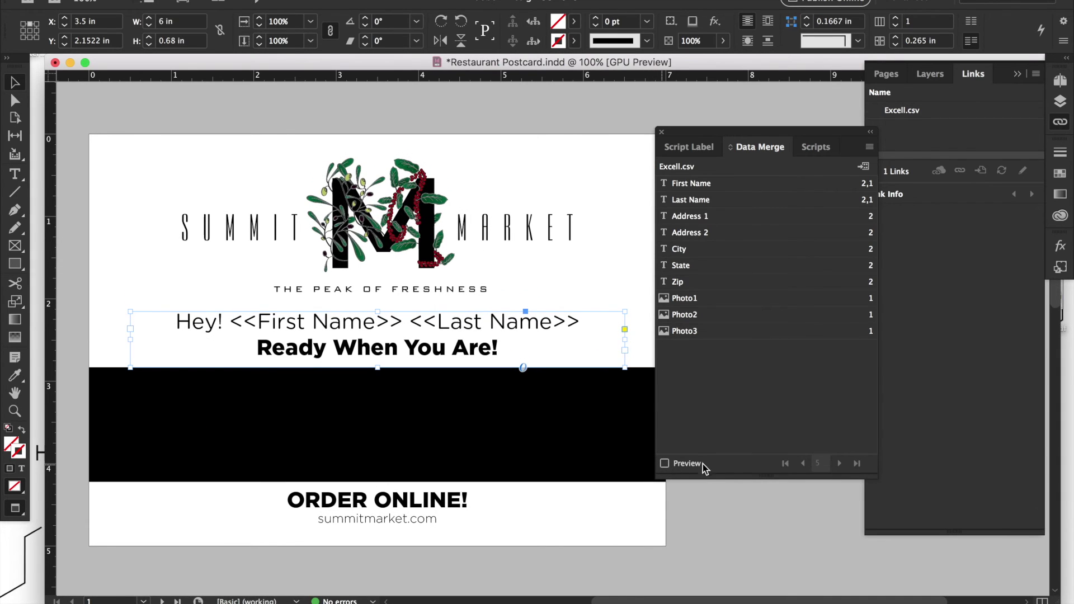
pyautogui.click(666, 464)
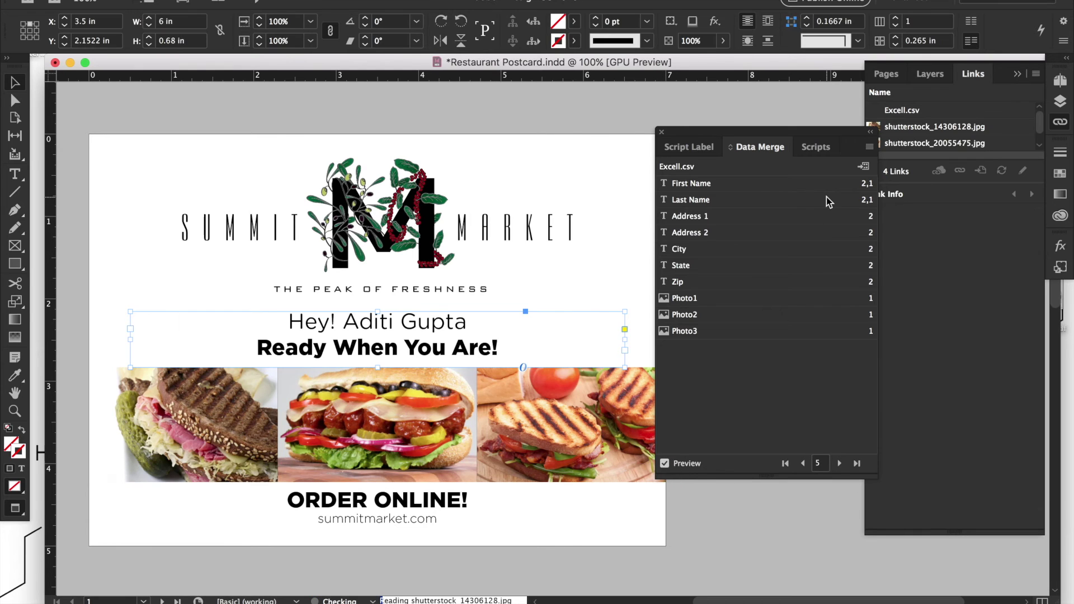
pyautogui.click(870, 147)
pyautogui.click(894, 184)
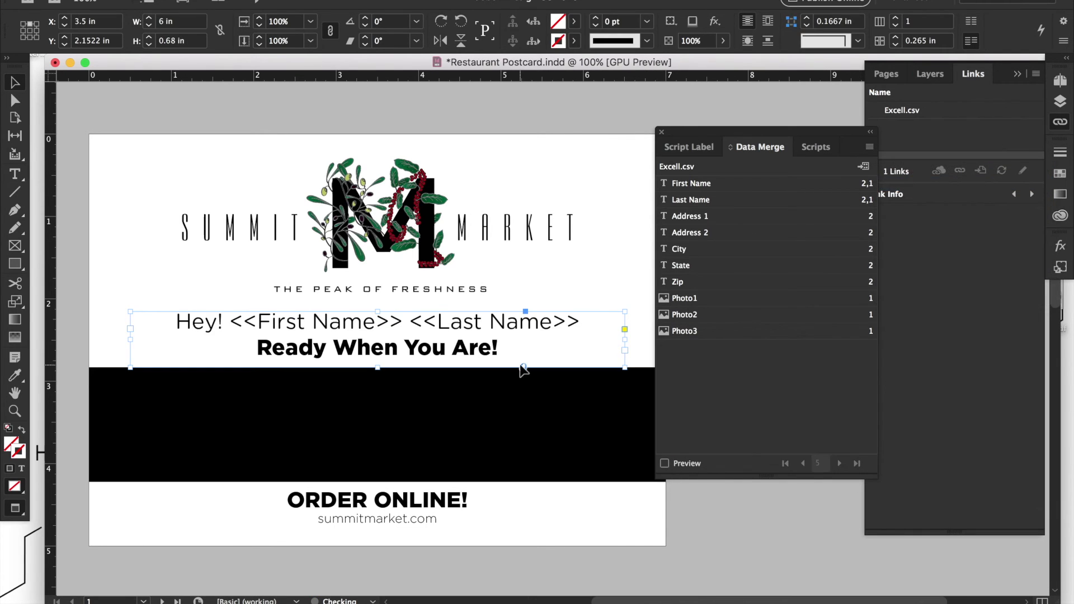
# Step: Preview the merge, step through records to 7, then return to record 1
pyautogui.click(665, 464)
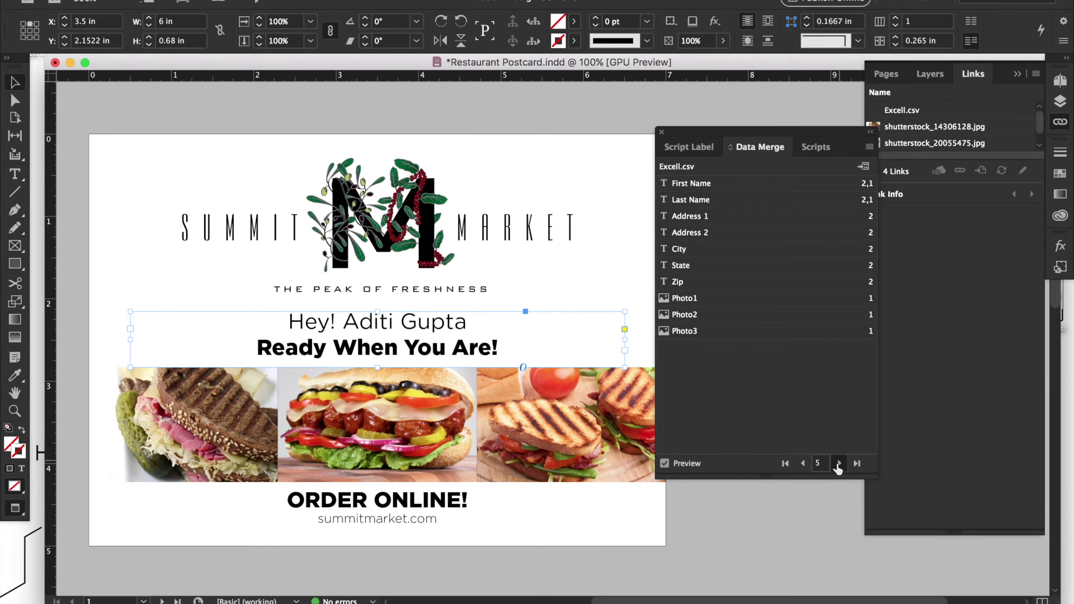
pyautogui.click(838, 464)
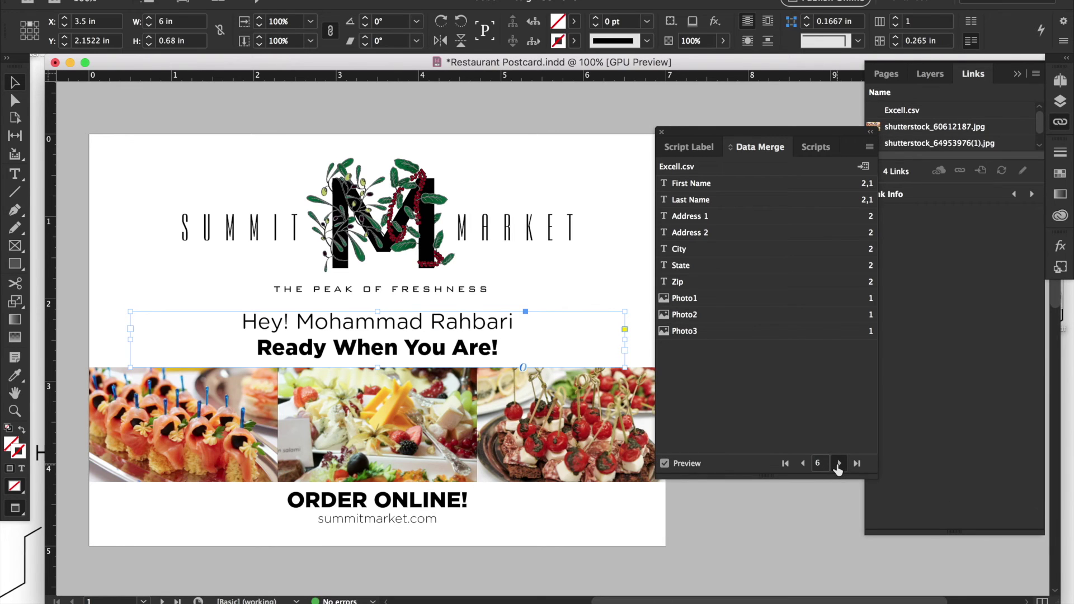
pyautogui.click(819, 464)
pyautogui.write('7')
pyautogui.press('Return')
pyautogui.write('1')
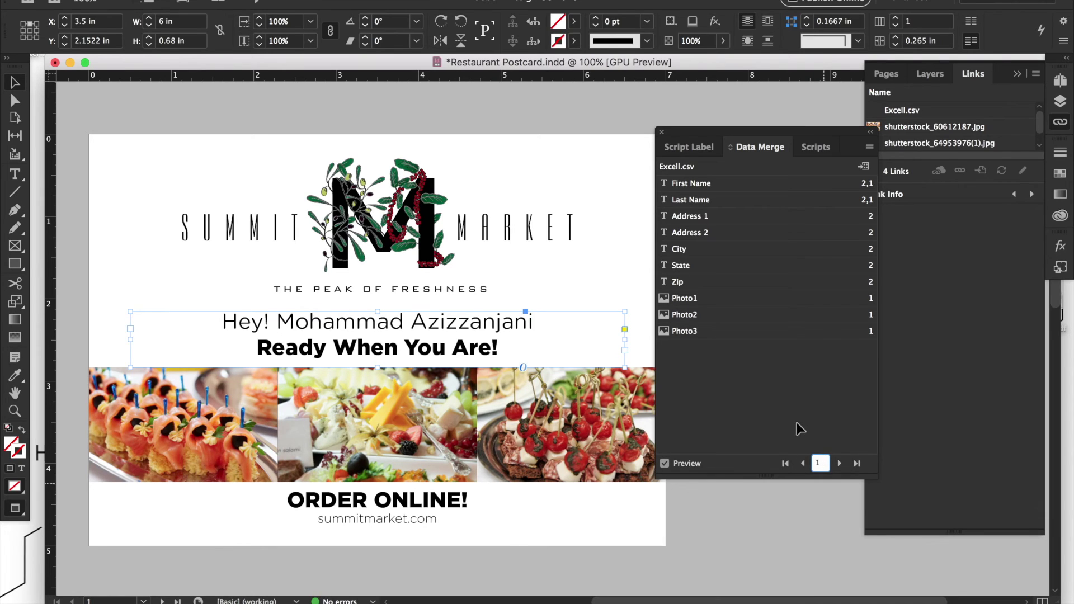
pyautogui.press('Return')
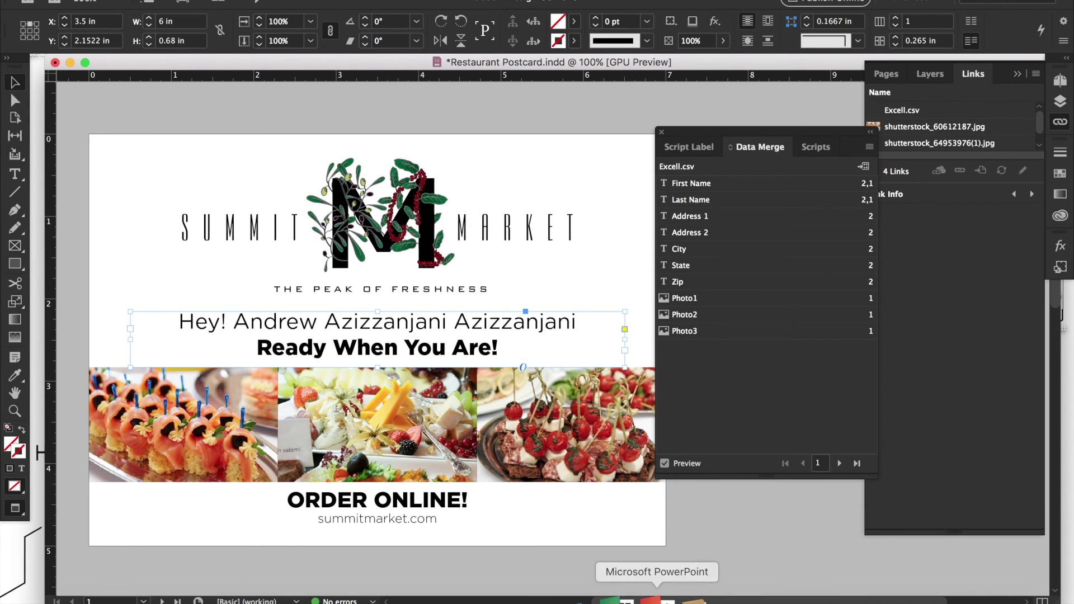
# Step: Reopen the contact CSV via Open Recent in Excel and widen the Last Name column
pyautogui.click(627, 600)
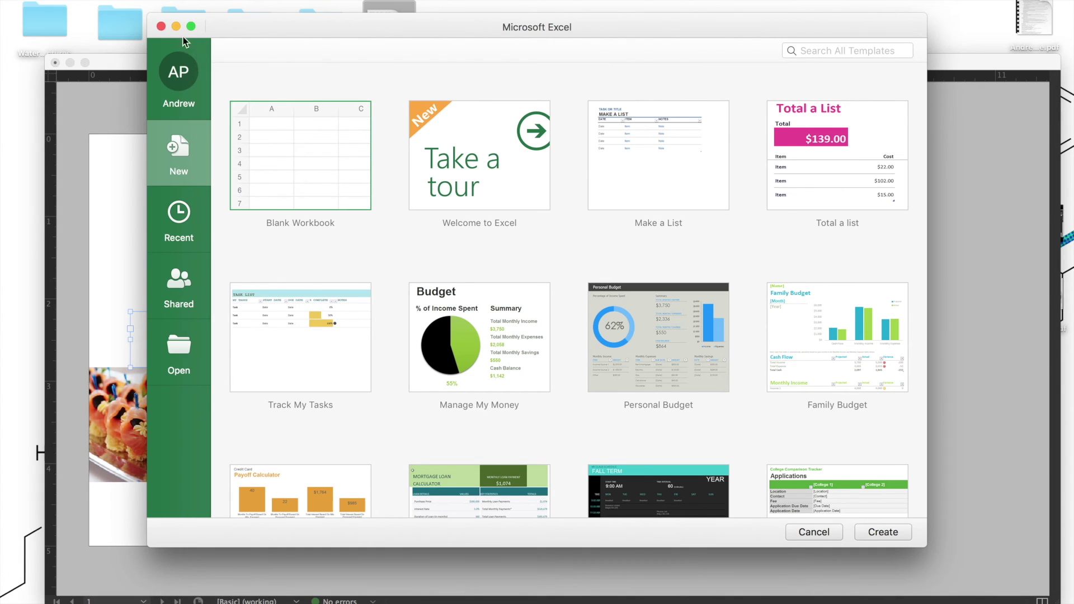
pyautogui.click(179, 0)
pyautogui.moveTo(98, 0)
pyautogui.moveTo(146, 35)
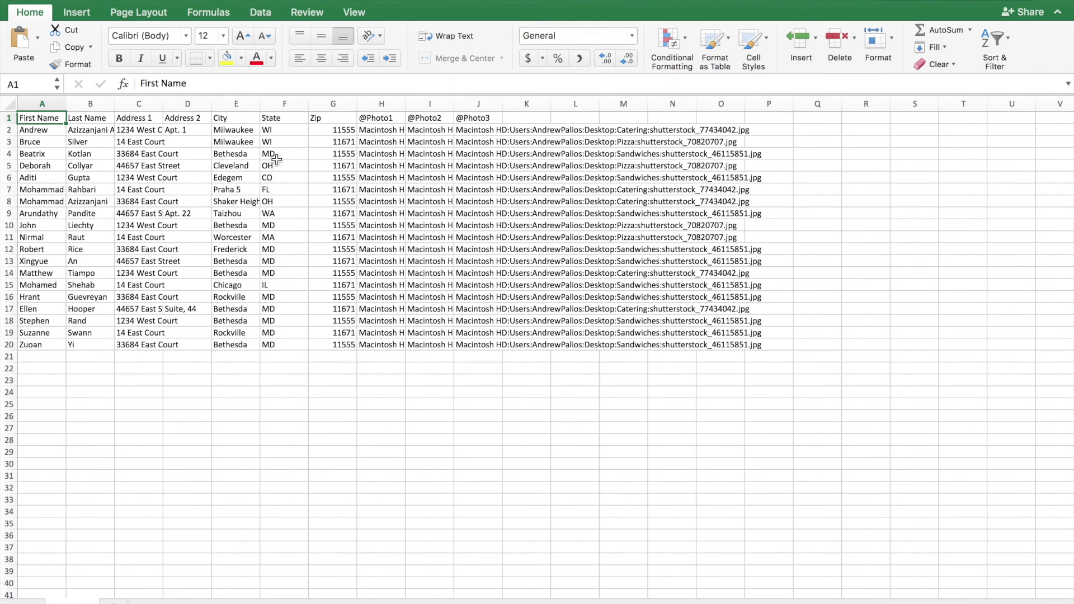
pyautogui.click(104, 104)
pyautogui.moveTo(115, 103); pyautogui.dragTo(229, 103)
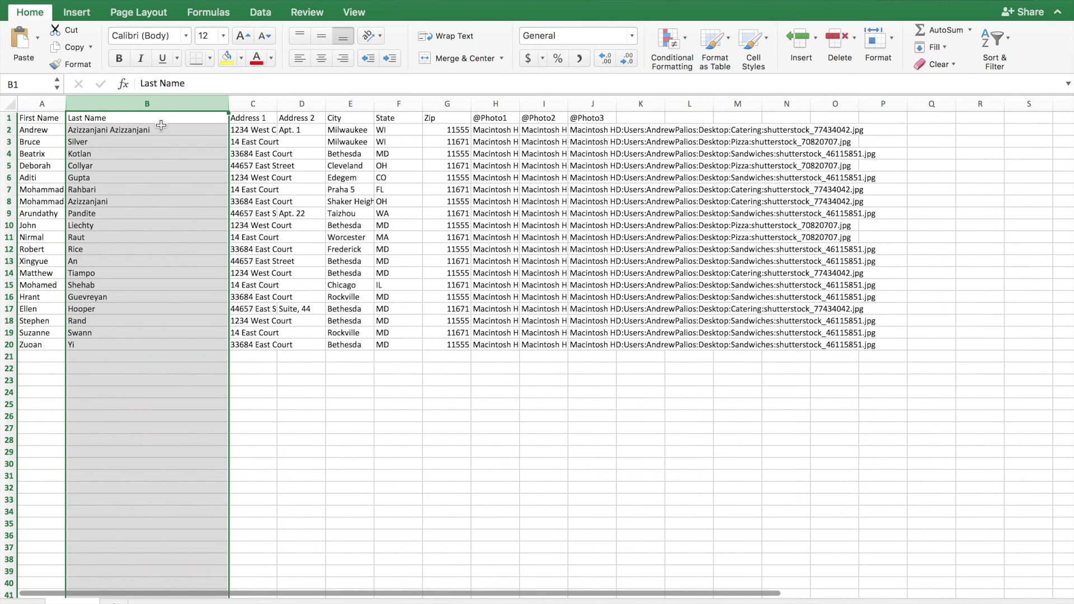
# Step: Copy the surname in B2 and paste it twice more to make four repeats
pyautogui.doubleClick(157, 129)
pyautogui.moveTo(156, 129); pyautogui.dragTo(110, 129)
pyautogui.press('super+c')
pyautogui.click(151, 130)
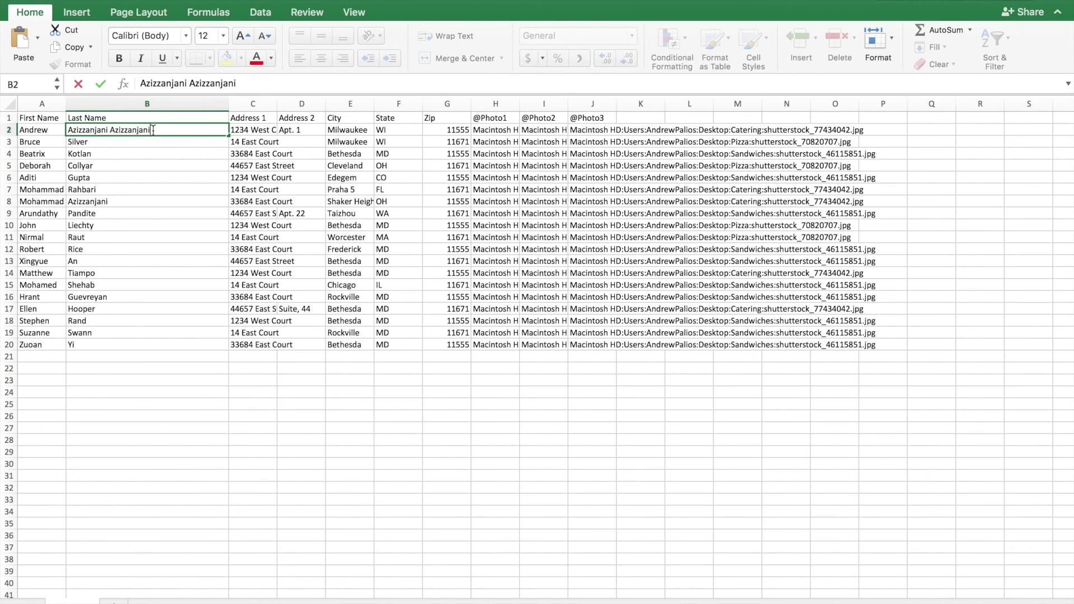
pyautogui.press('super+v')
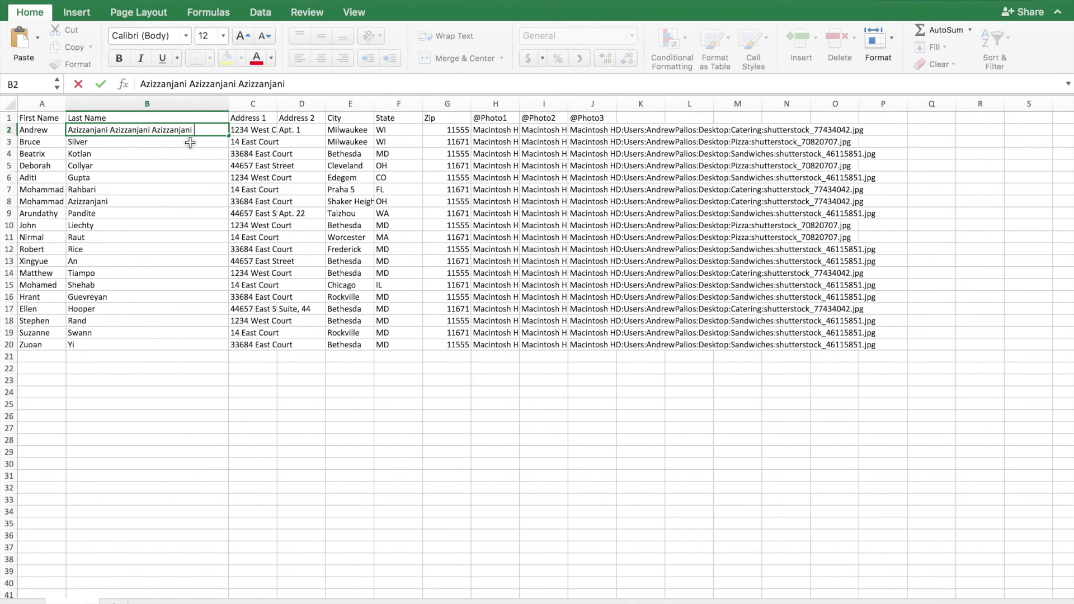
pyautogui.press('super+v')
pyautogui.click(224, 169)
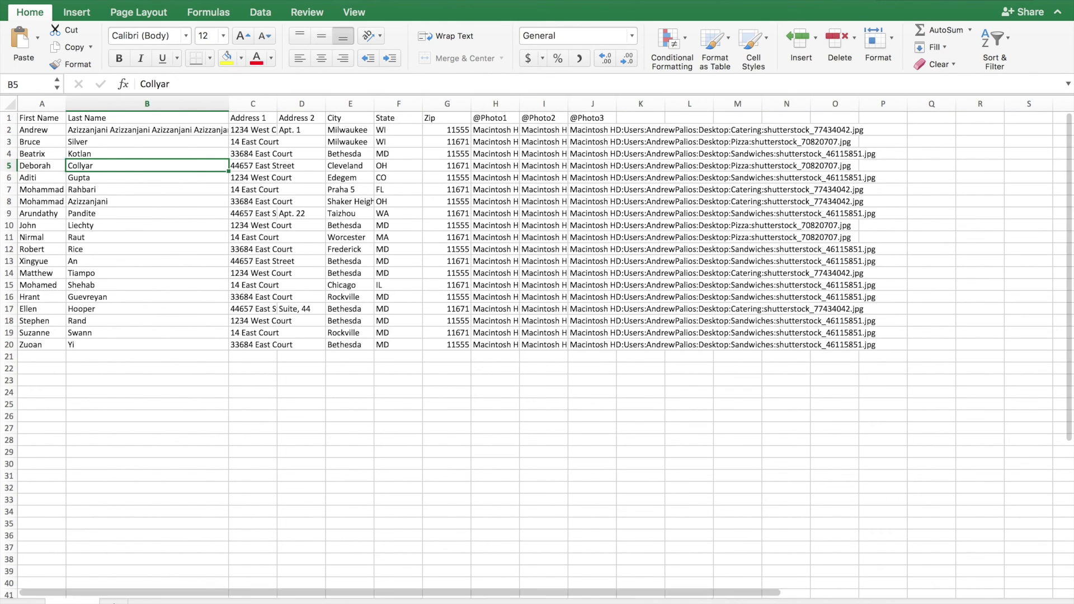
# Step: Update the merge data source, re-enable Preview to see the two-line name, then minimize the document
pyautogui.moveTo(259, 600)
pyautogui.click(297, 598)
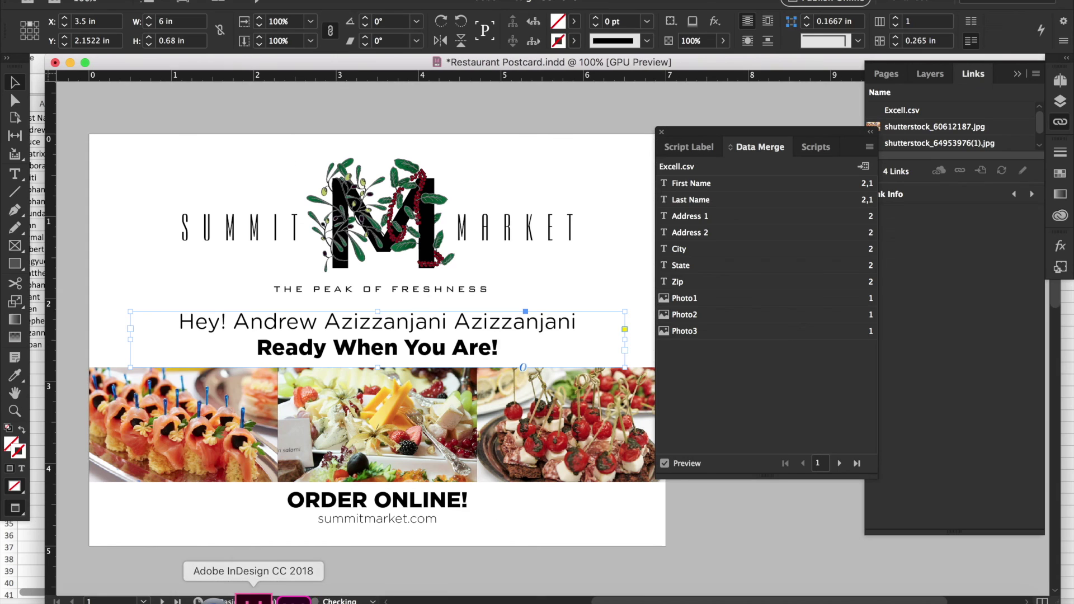
pyautogui.click(868, 146)
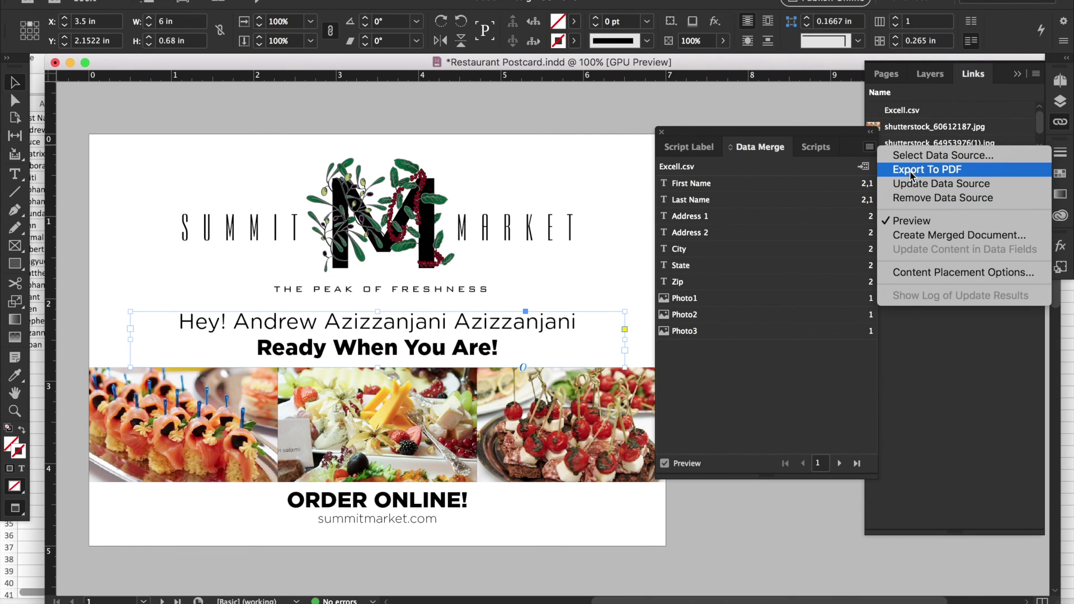
pyautogui.click(908, 186)
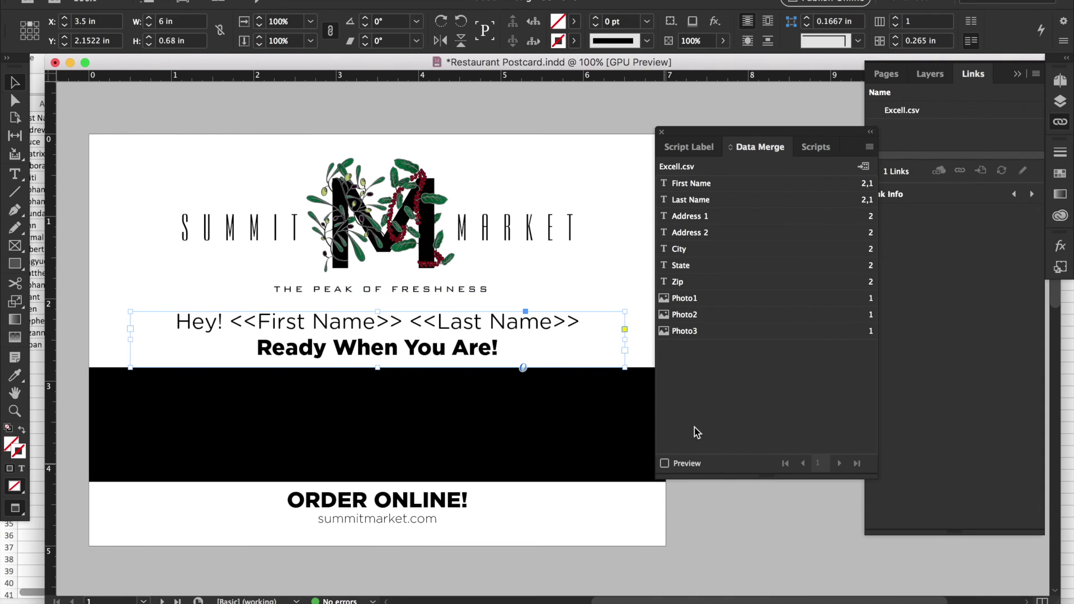
pyautogui.click(664, 463)
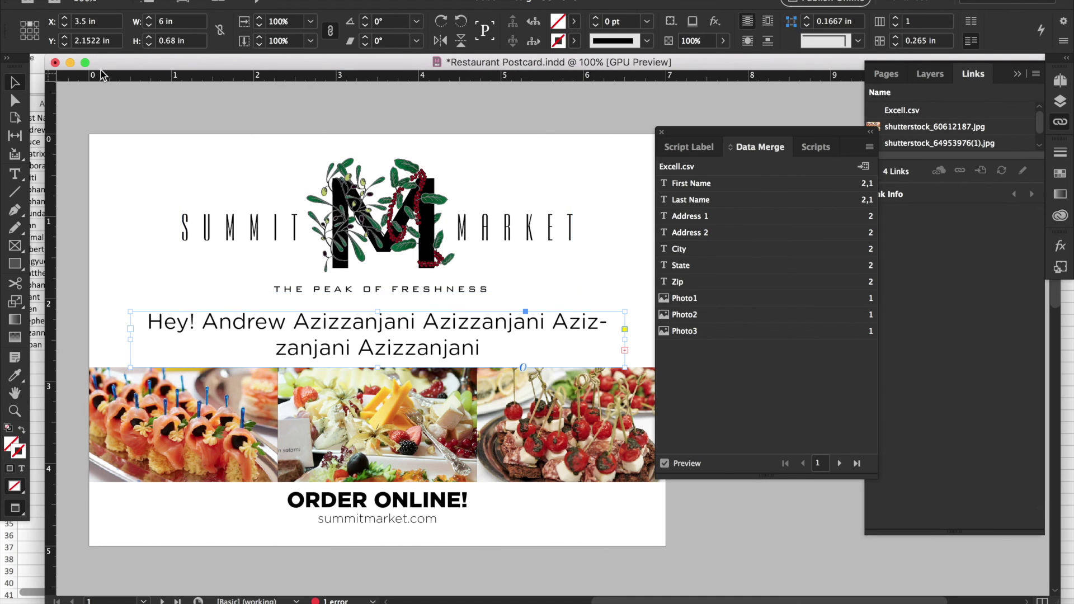
pyautogui.click(70, 62)
pyautogui.click(302, 154)
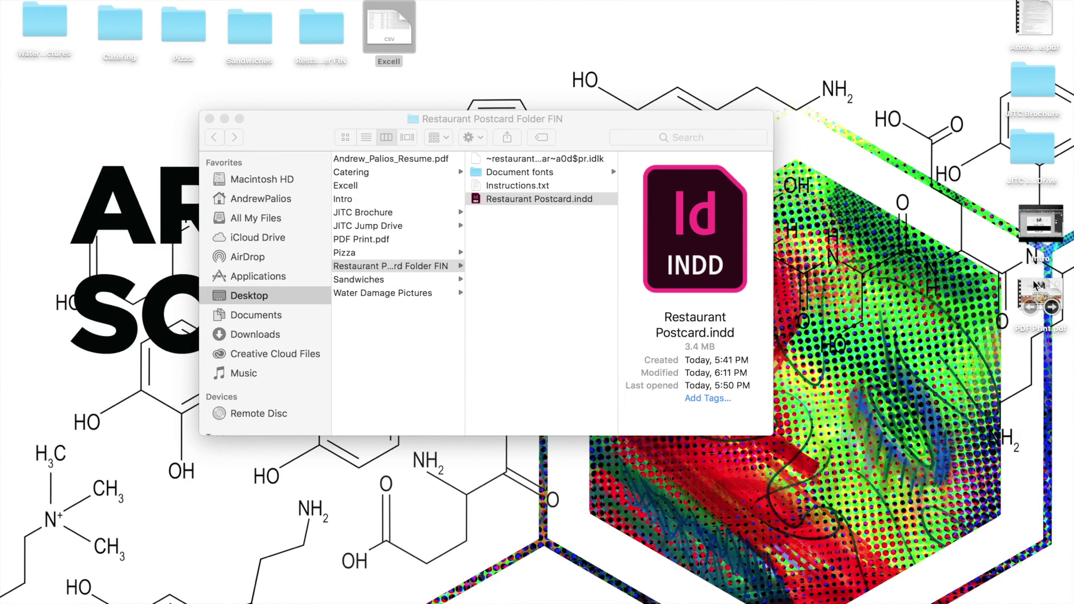
# Step: Open PDF Print.pdf full screen in Acrobat with the Page Thumbnails panel showing
pyautogui.doubleClick(1032, 291)
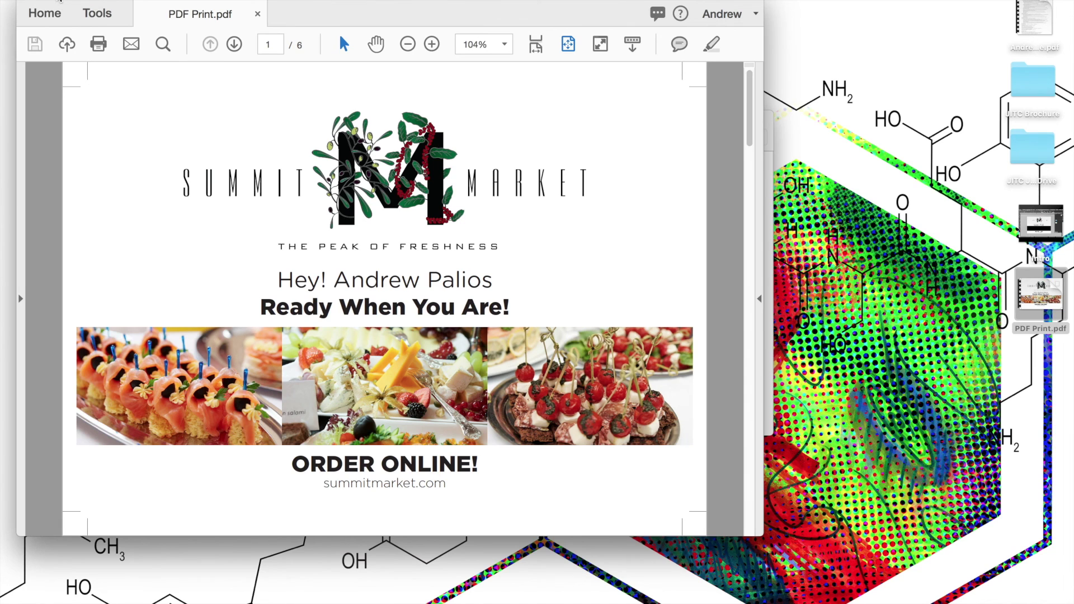
pyautogui.press('ctrl+super+f')
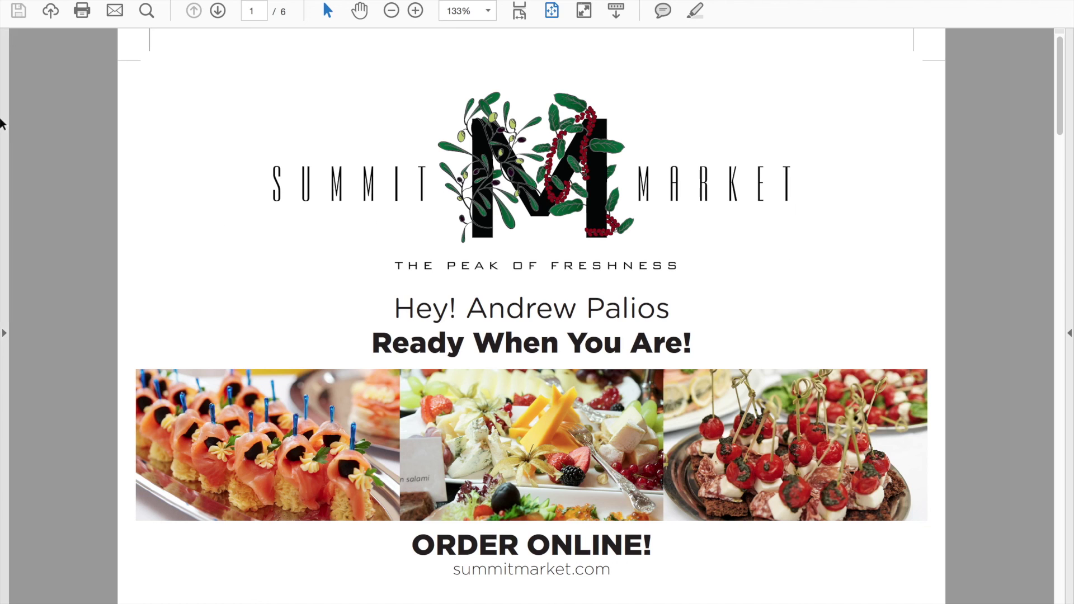
pyautogui.moveTo(9, 116)
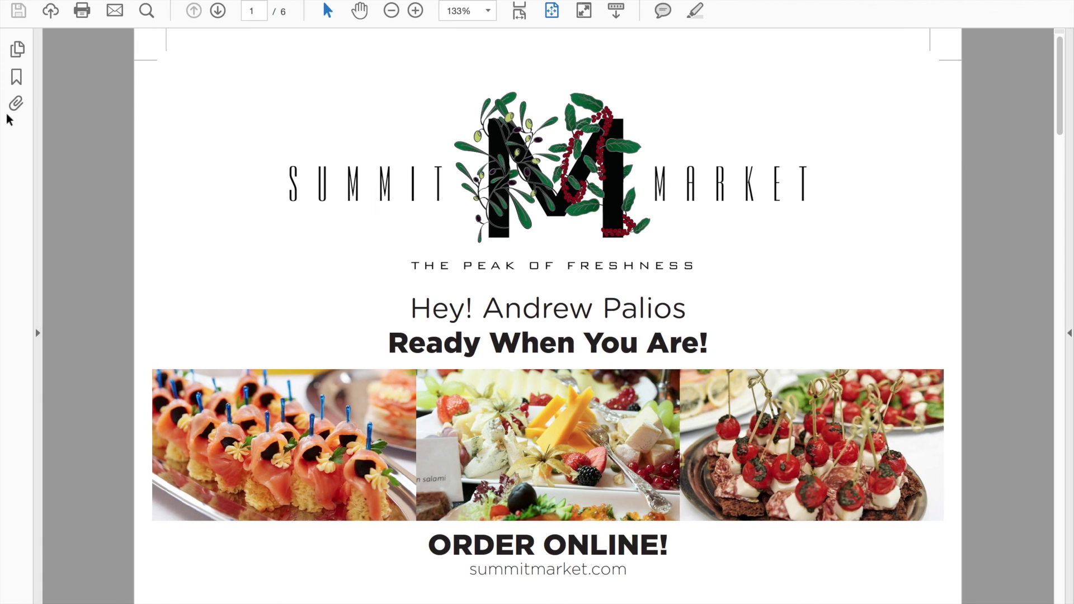
pyautogui.click(11, 52)
pyautogui.click(140, 149)
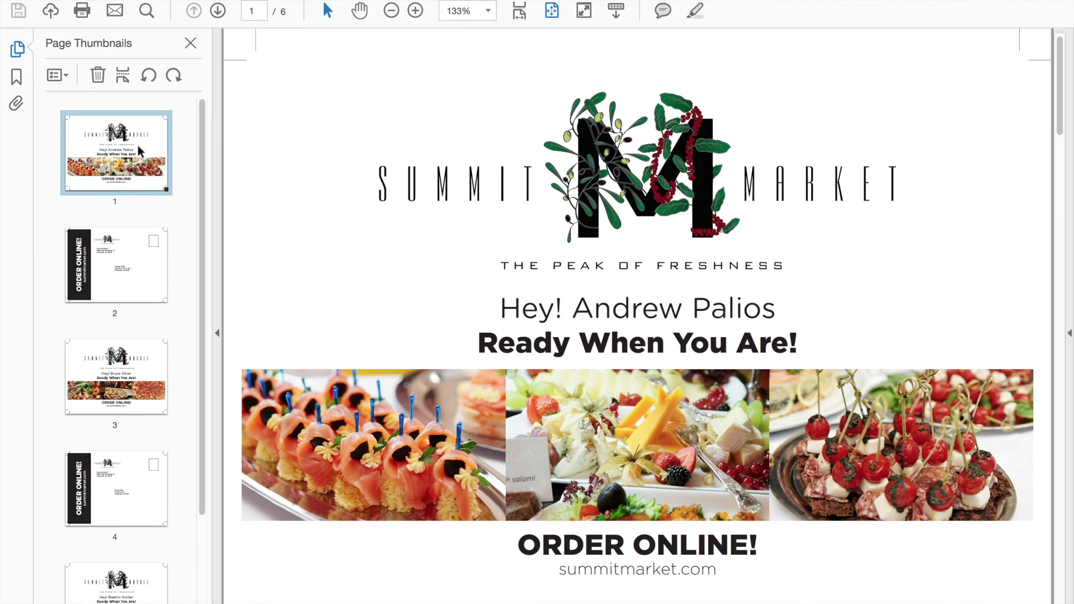
# Step: Scroll through the six page thumbnails and go to page 2, the first mailing side
pyautogui.scroll(-3, 128, 314)
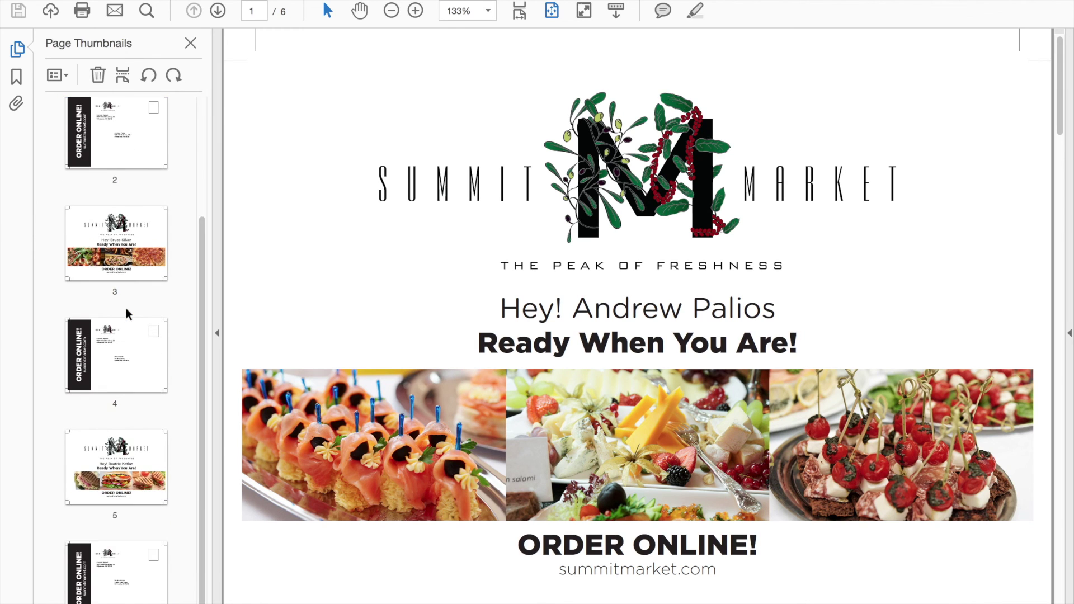
pyautogui.scroll(3, 128, 315)
pyautogui.scroll(-3, 127, 314)
pyautogui.scroll(3, 127, 314)
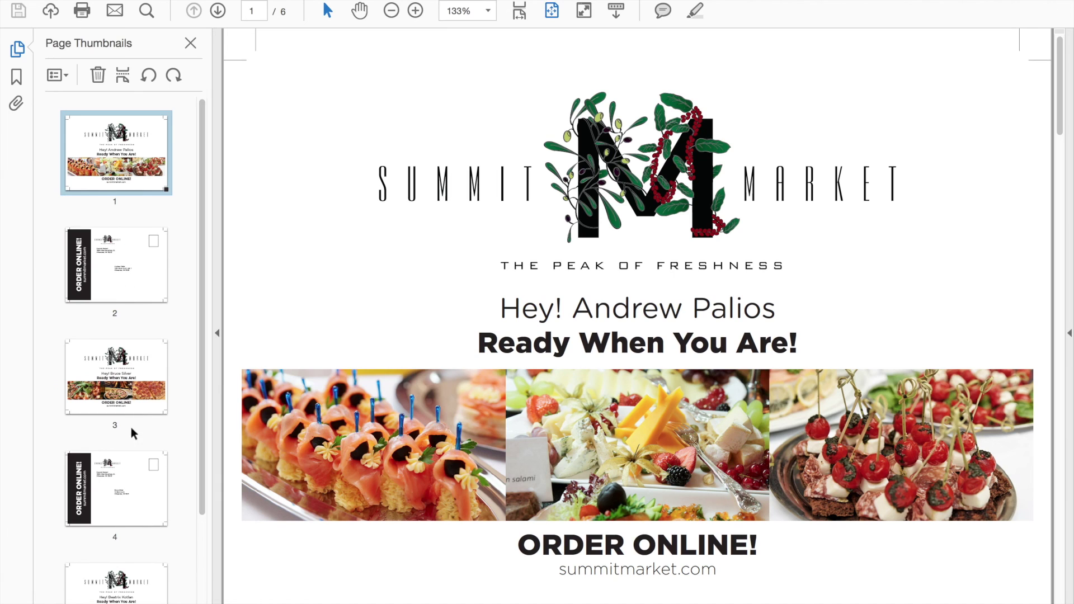
pyautogui.click(128, 251)
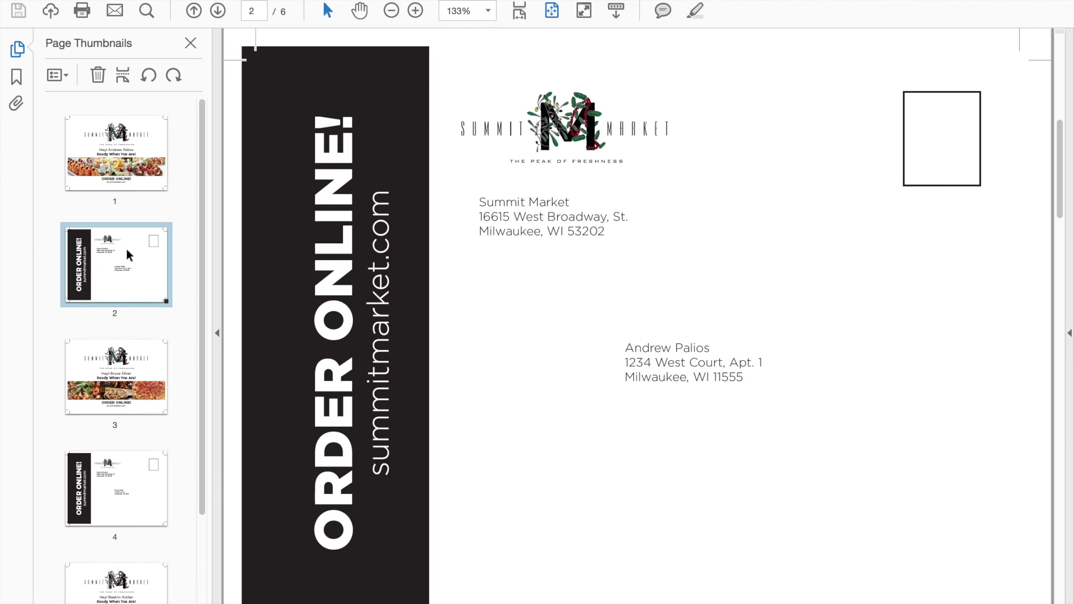
# Step: Review pages 3 to 6, the second and third postcards' fronts and mailing sides
pyautogui.click(133, 382)
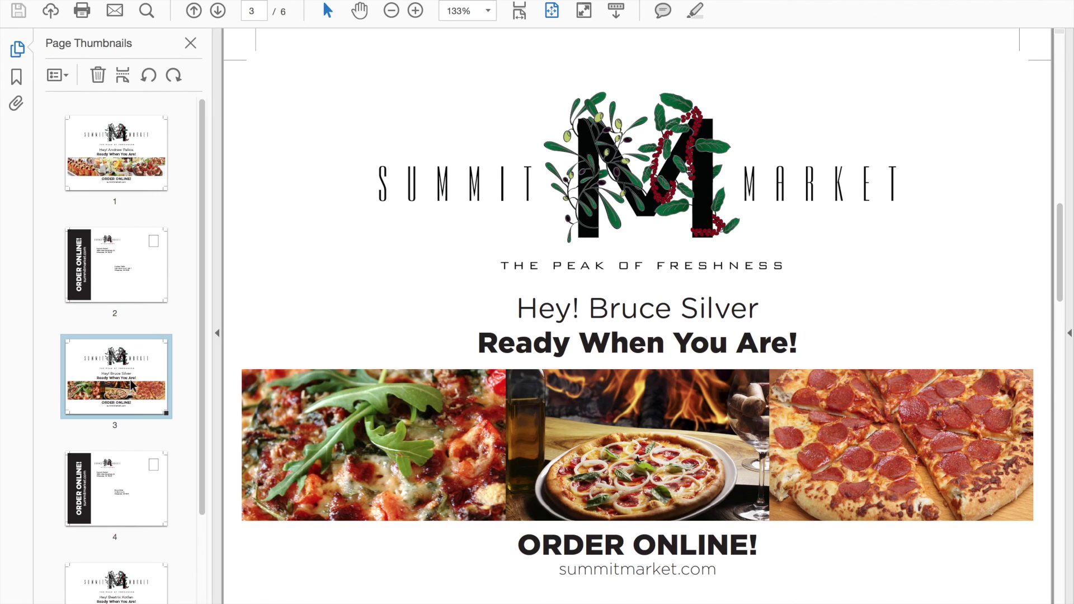
pyautogui.click(144, 483)
pyautogui.scroll(-3, 144, 483)
pyautogui.click(132, 486)
pyautogui.scroll(-1, 132, 485)
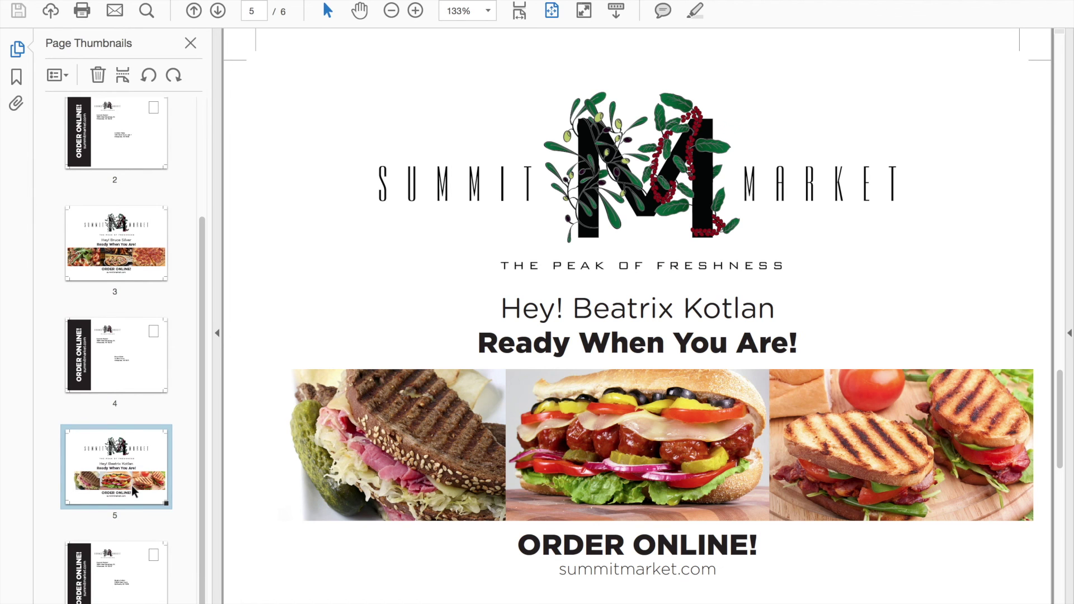
pyautogui.click(129, 562)
# Step: Revisit pages 5, 2 and 1, settle on page 2's mailing side, and exit full screen
pyautogui.click(126, 474)
pyautogui.scroll(1, 125, 474)
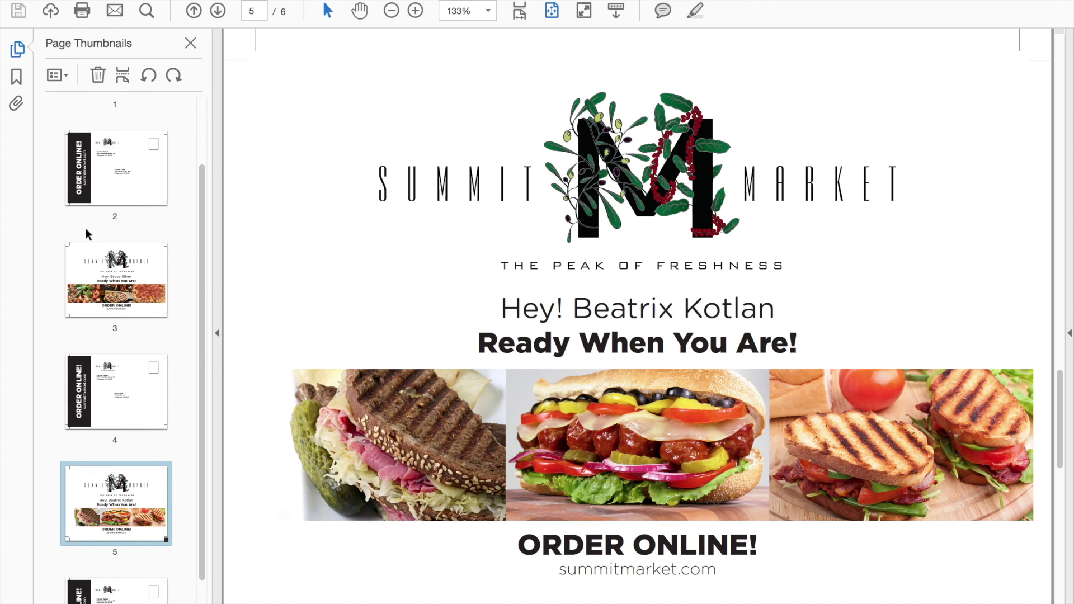
pyautogui.click(87, 135)
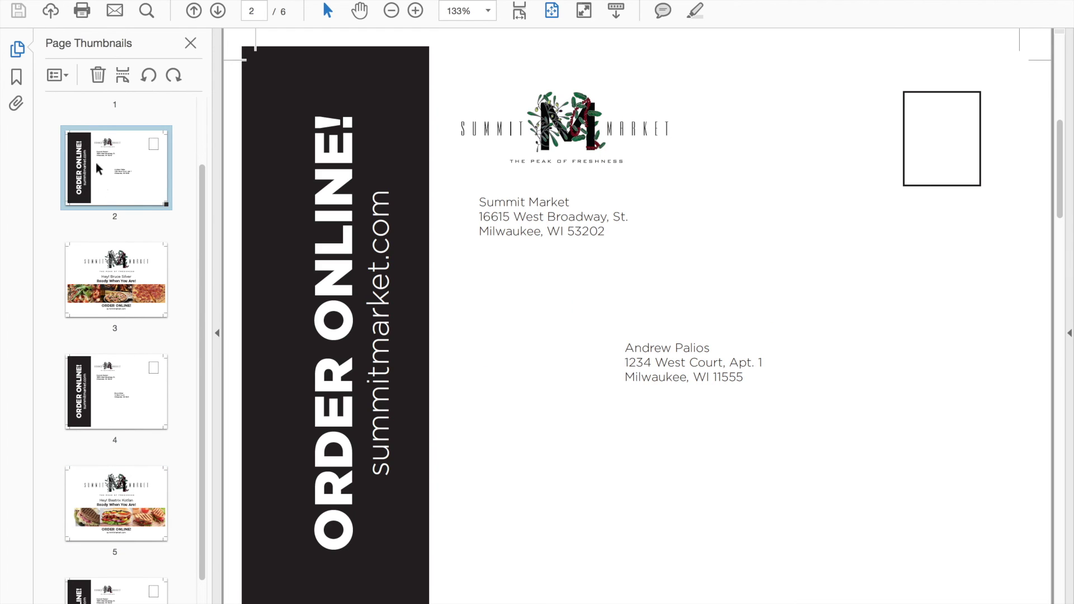
pyautogui.scroll(2, 102, 210)
pyautogui.click(119, 133)
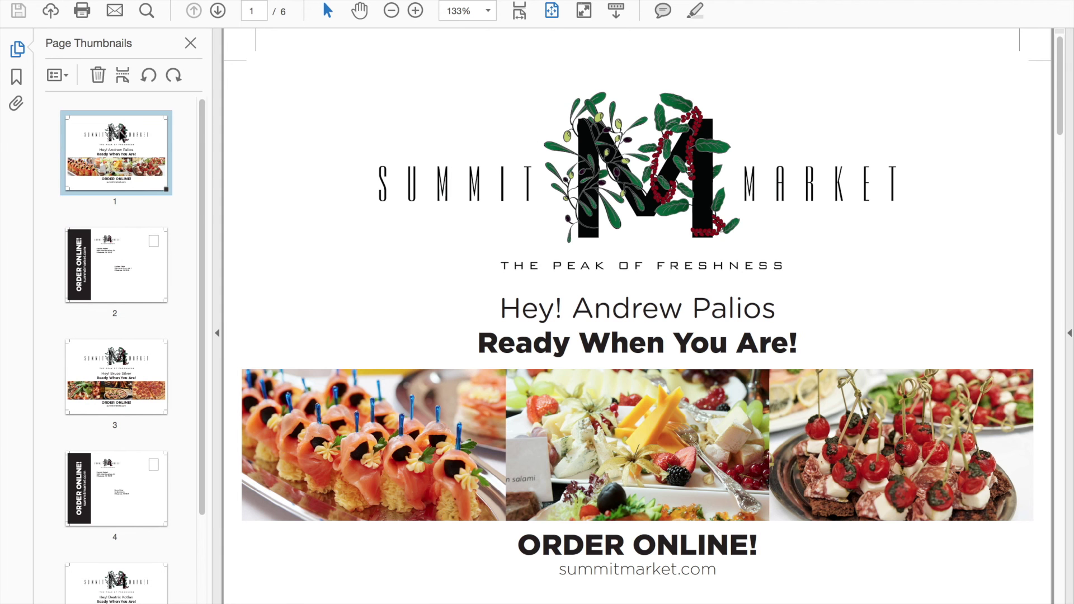
pyautogui.click(111, 253)
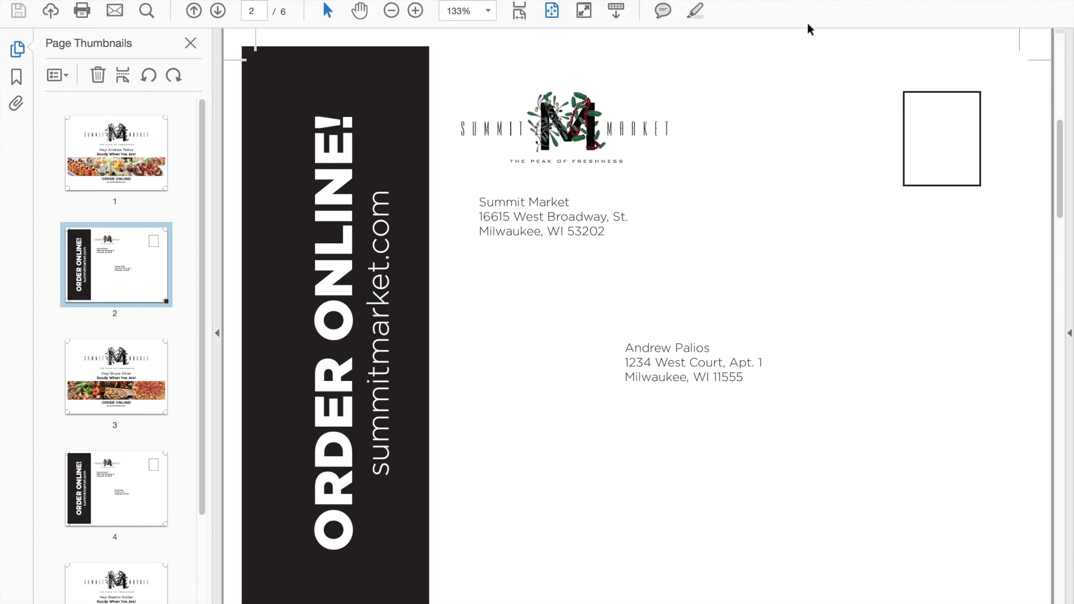
pyautogui.scroll(-1, 122, 477)
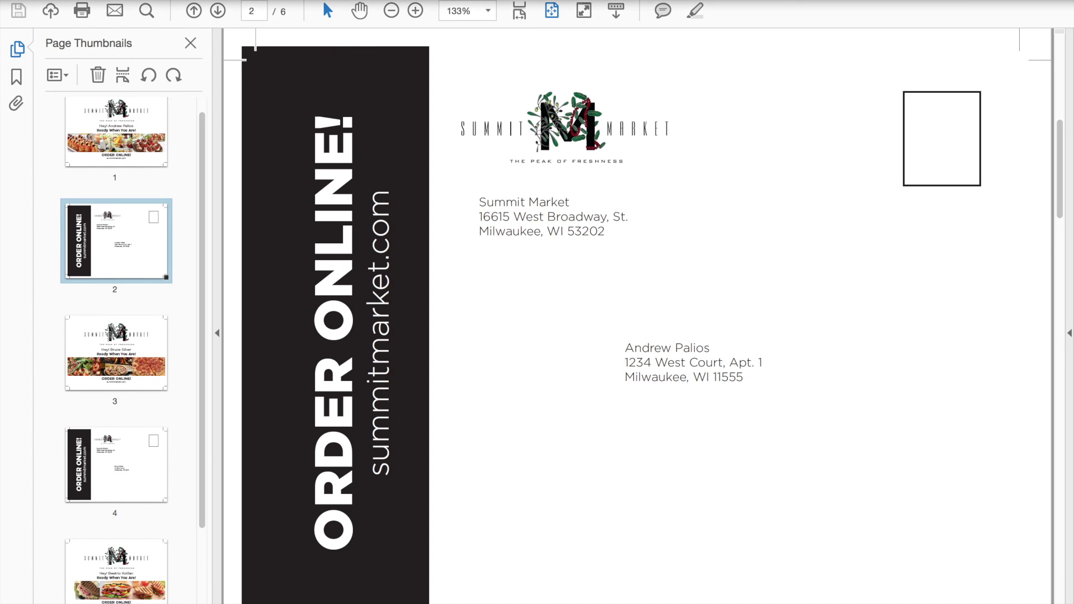
pyautogui.press('ctrl+super+f')
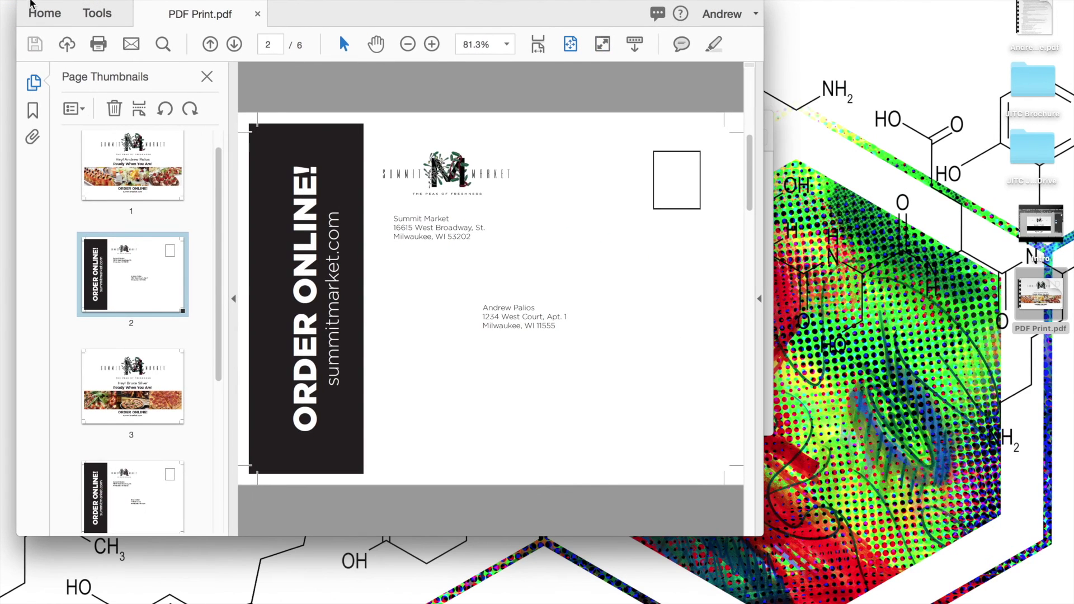